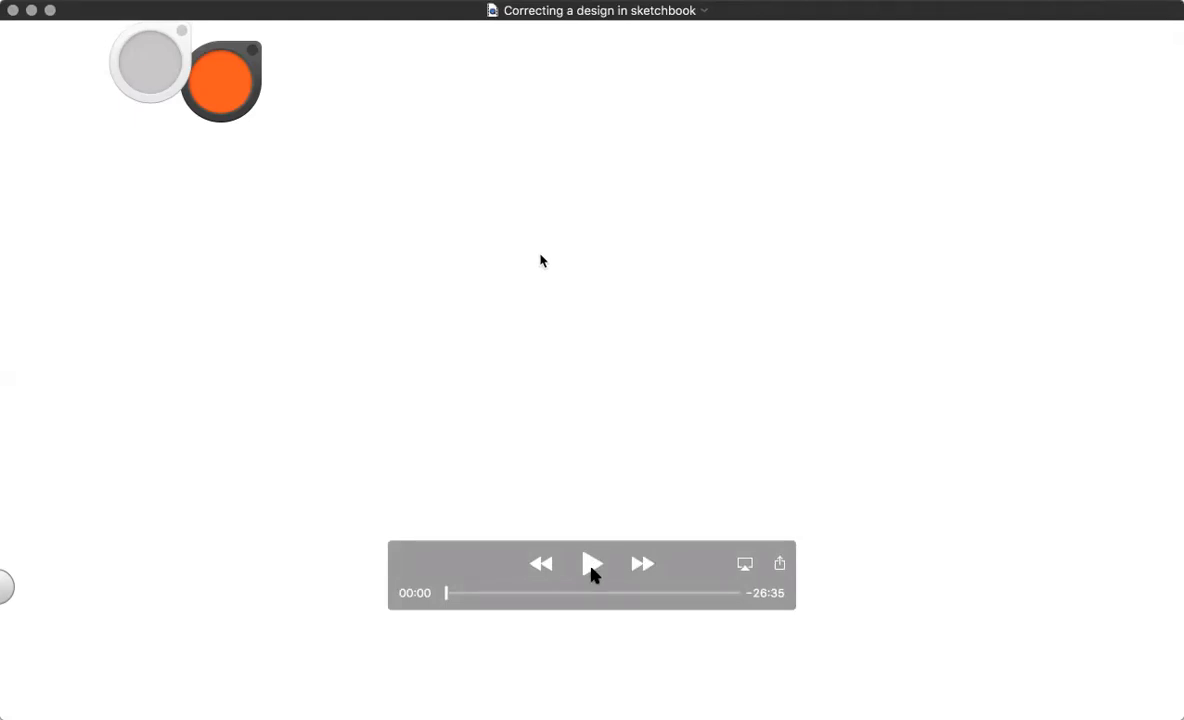
click(590, 569)
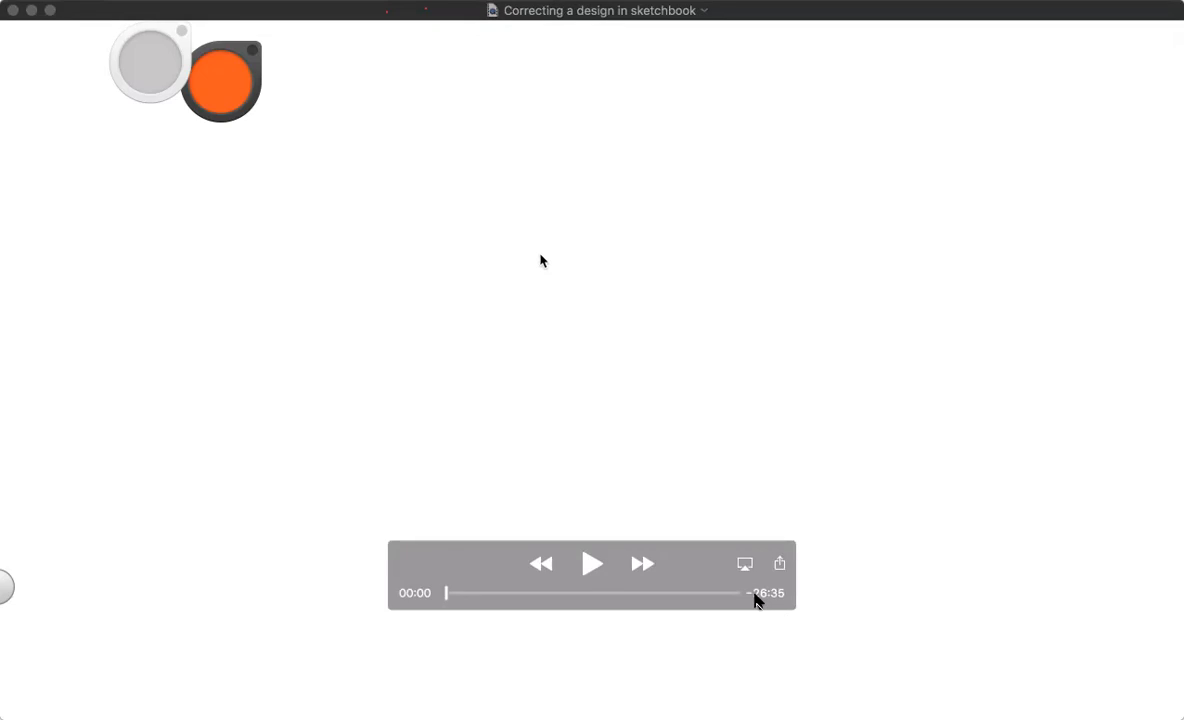
click(592, 565)
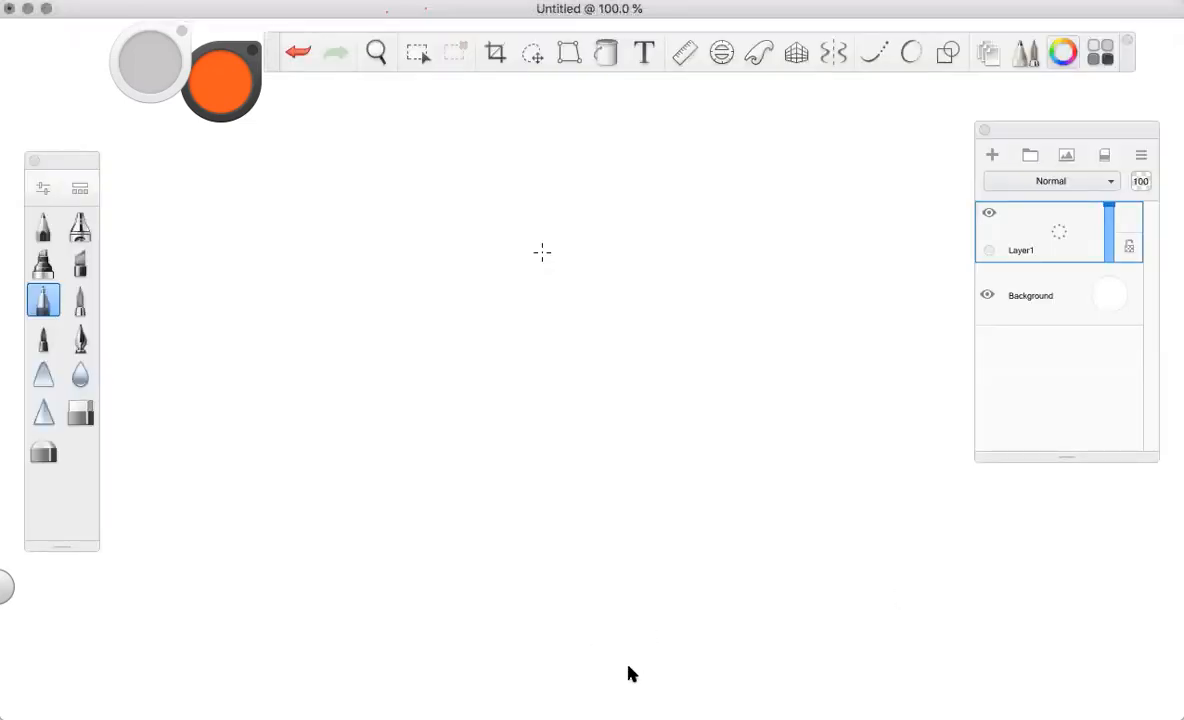
click(594, 565)
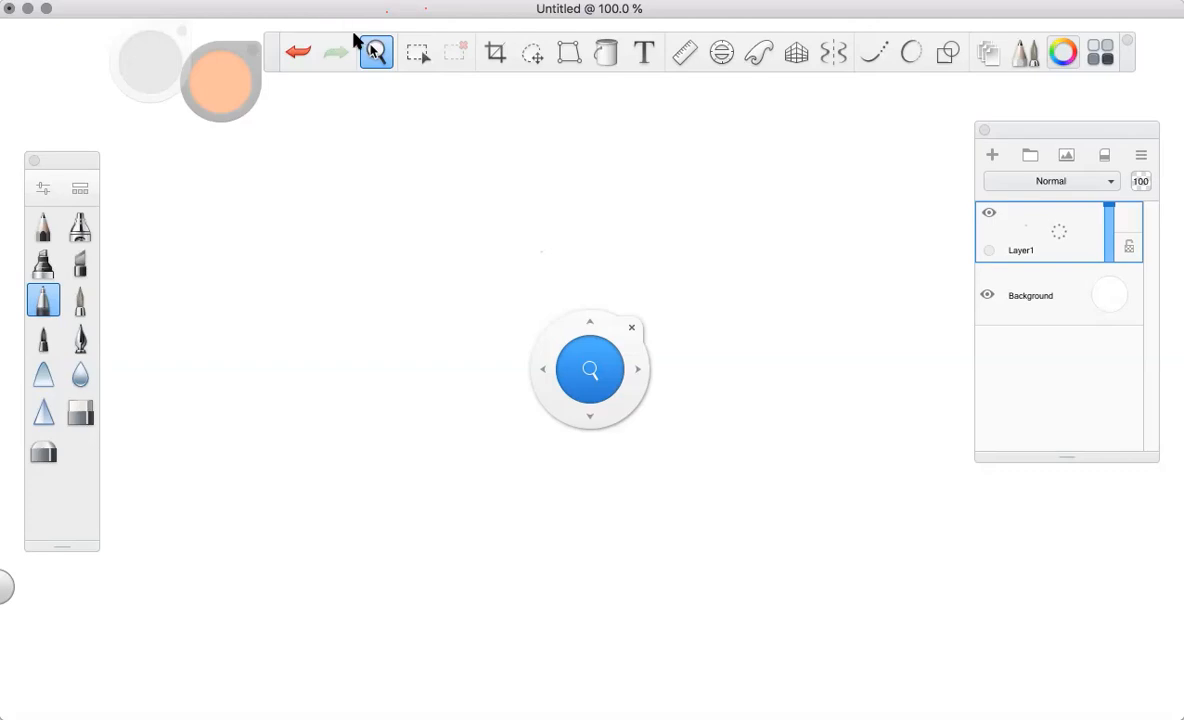
mouse_move(355, 24)
mouse_down()
mouse_move(338, 32)
mouse_move(344, 89)
mouse_up()
mouse_move(413, 68)
mouse_down()
mouse_move(399, 20)
mouse_move(344, 42)
mouse_up()
click(590, 563)
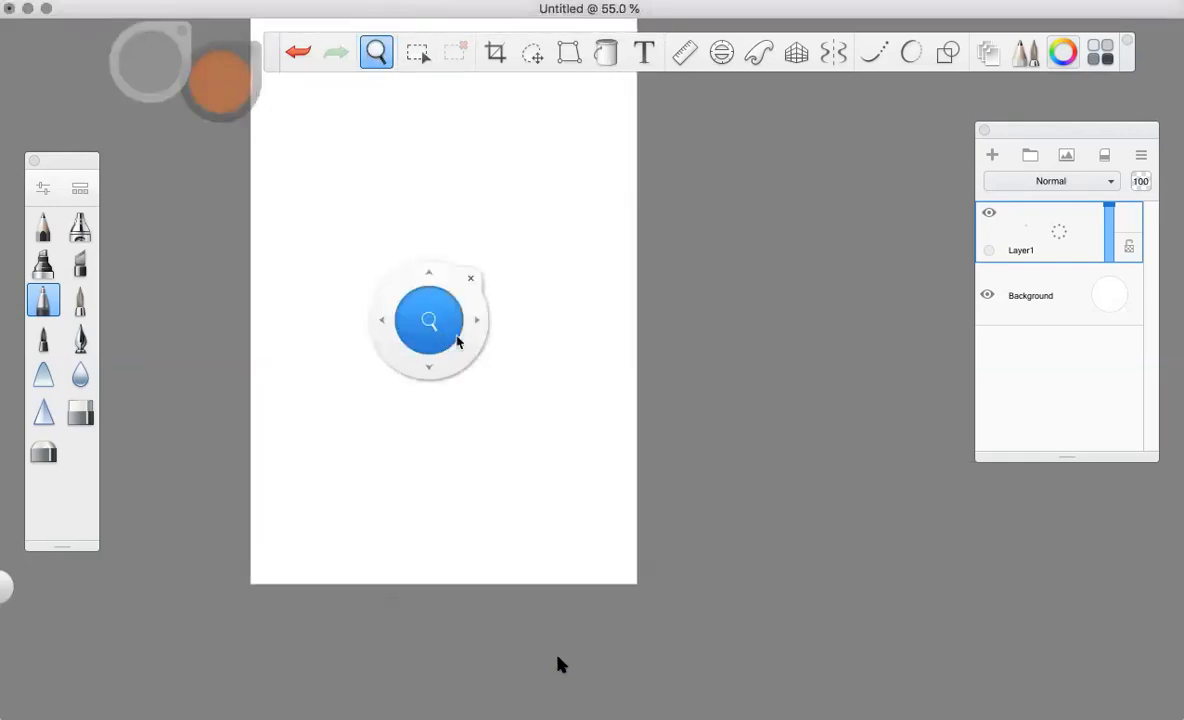
mouse_move(633, 559)
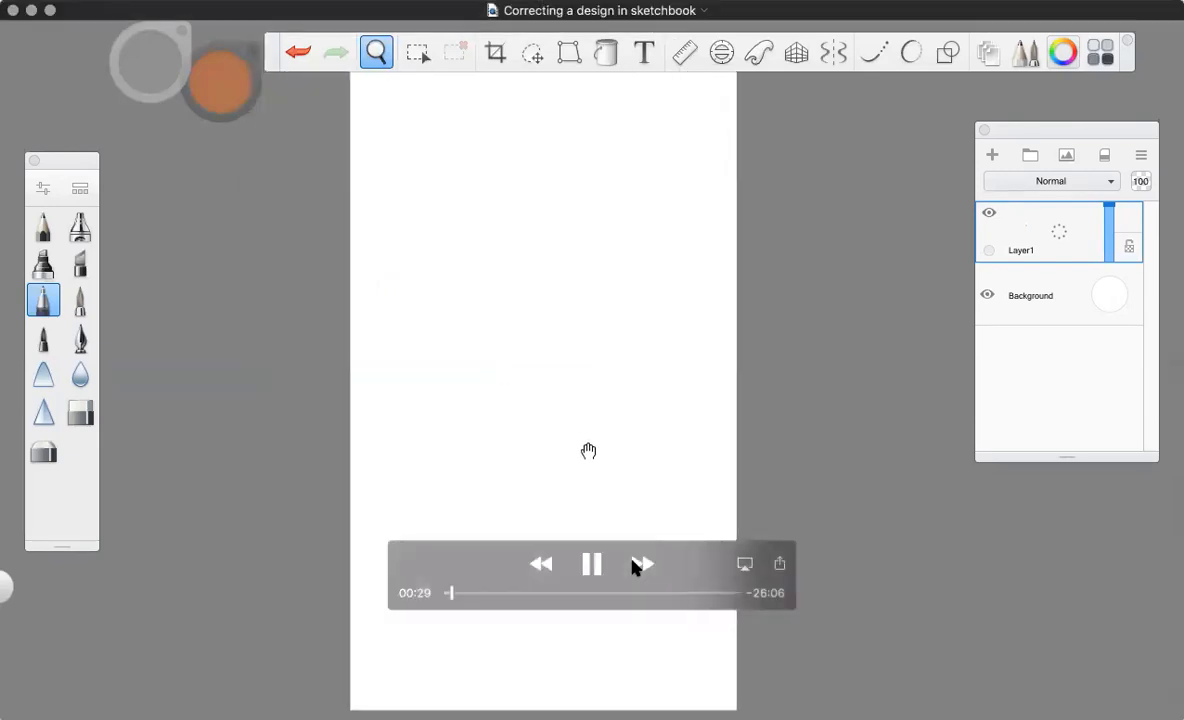
click(596, 564)
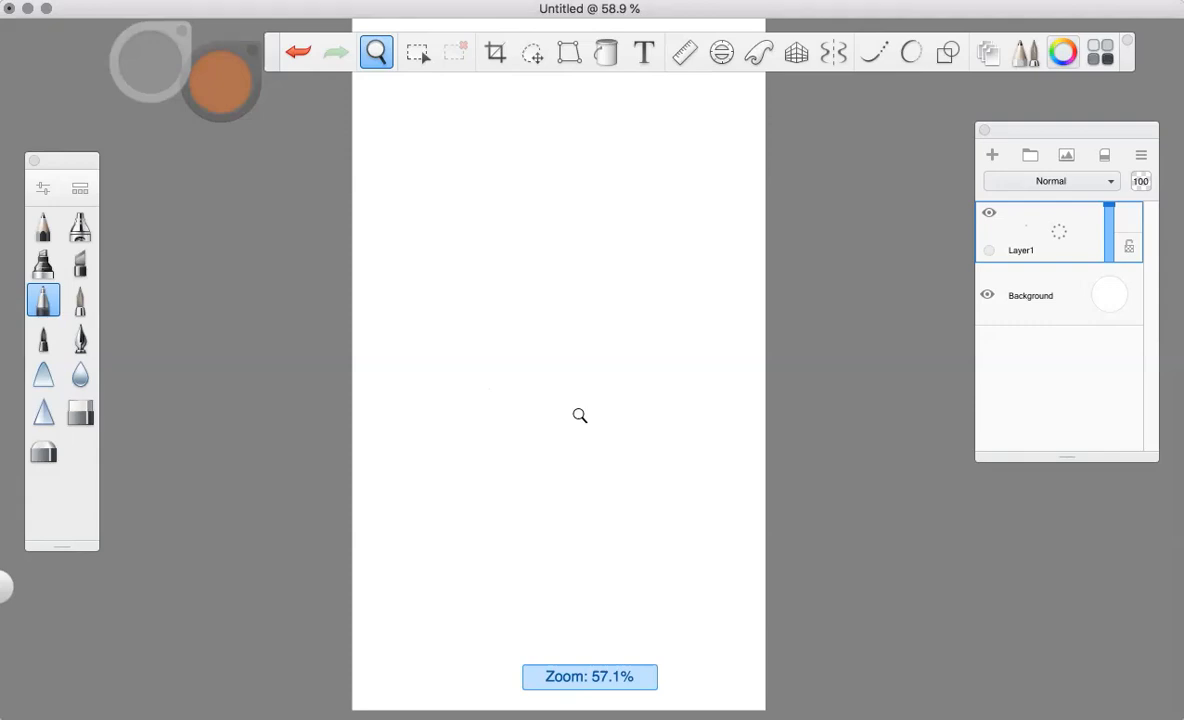
click(590, 565)
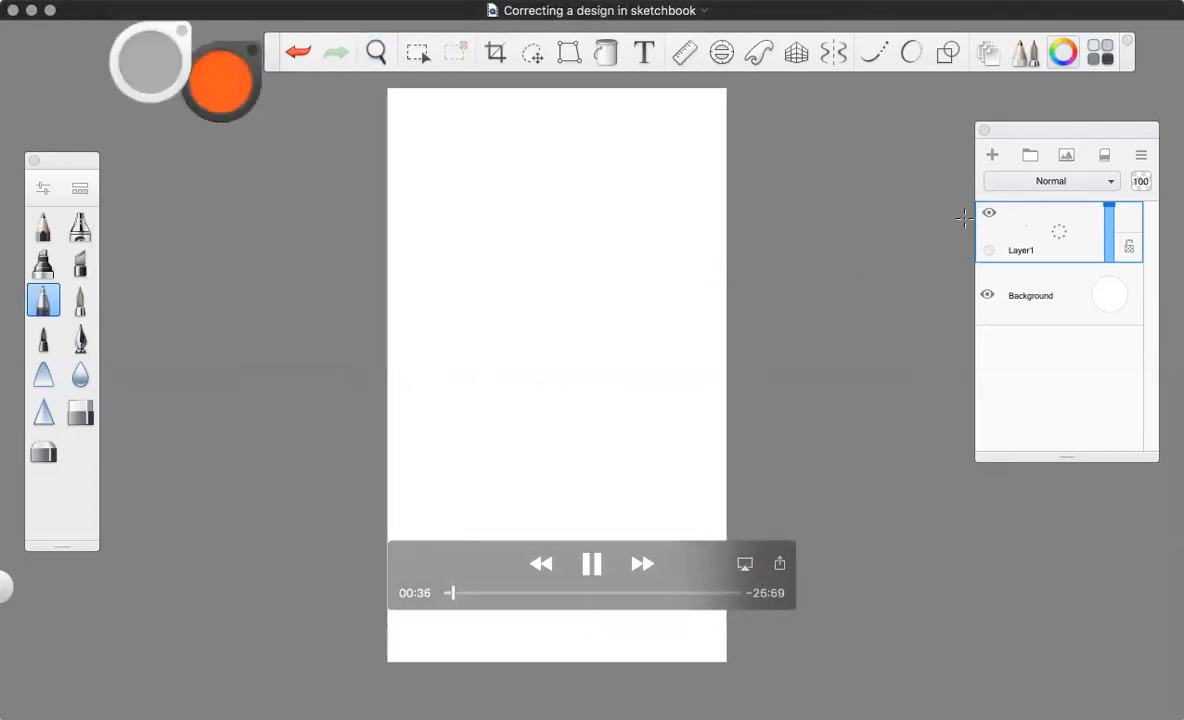
click(590, 565)
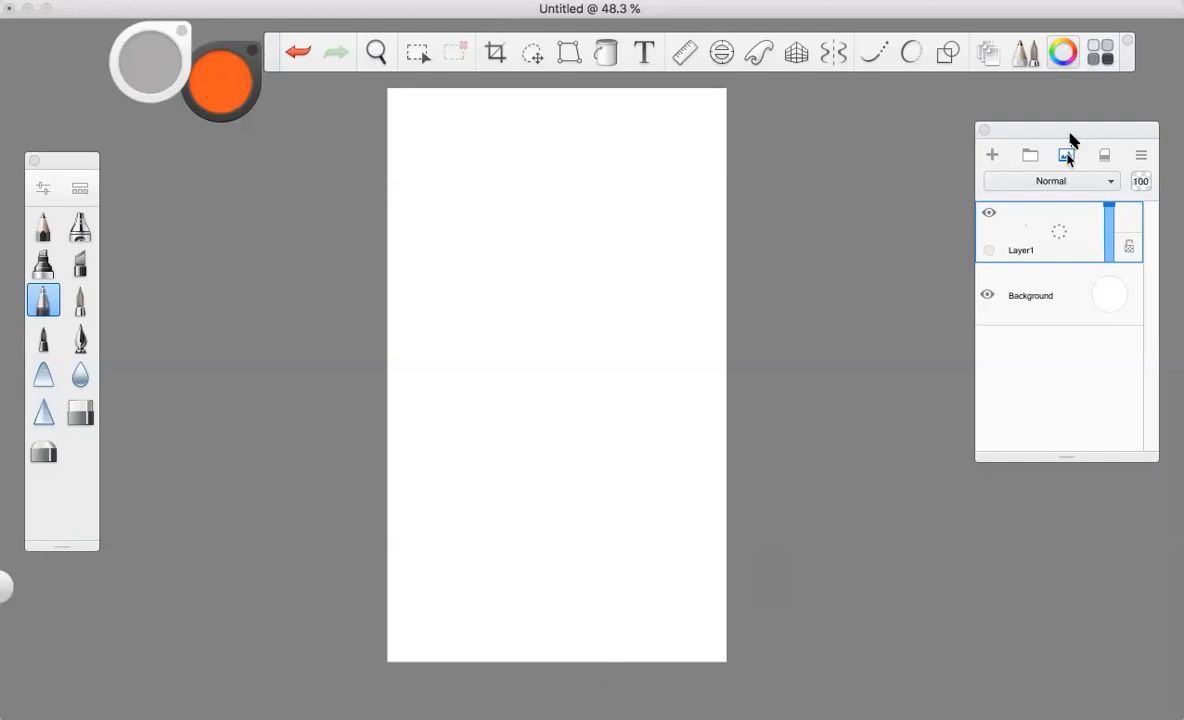
Step: Import the image Screen Shot 2021-05-15 at 7.19.31 AM as a new layer and enlarge it to span the canvas width
mouse_move(1070, 140)
mouse_down()
mouse_move(1052, 146)
mouse_move(1070, 185)
mouse_move(1084, 153)
mouse_move(1066, 140)
mouse_up()
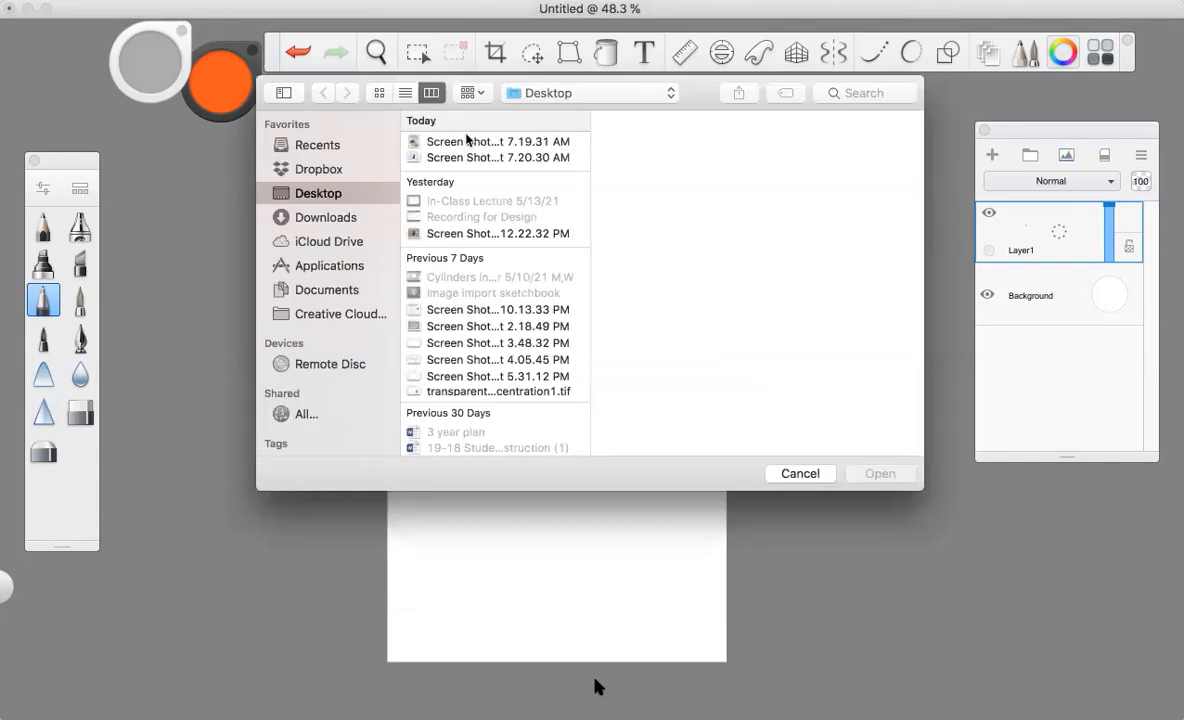
click(466, 140)
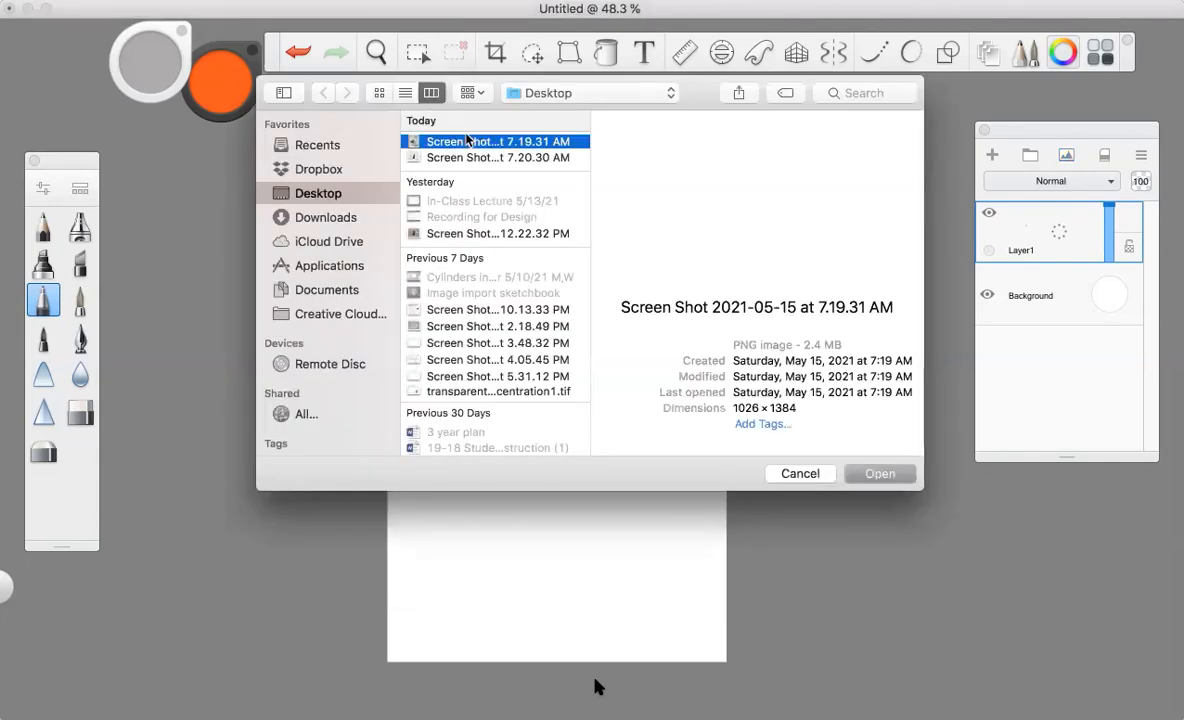
click(880, 473)
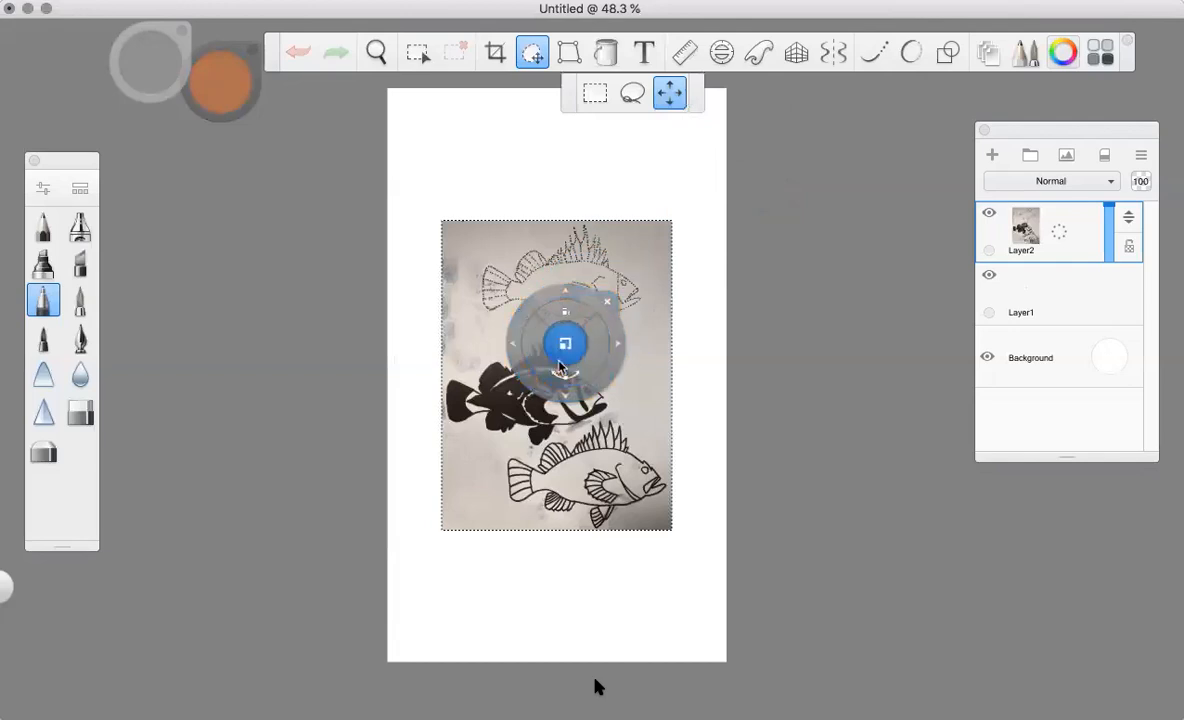
drag(568, 346, 582, 317)
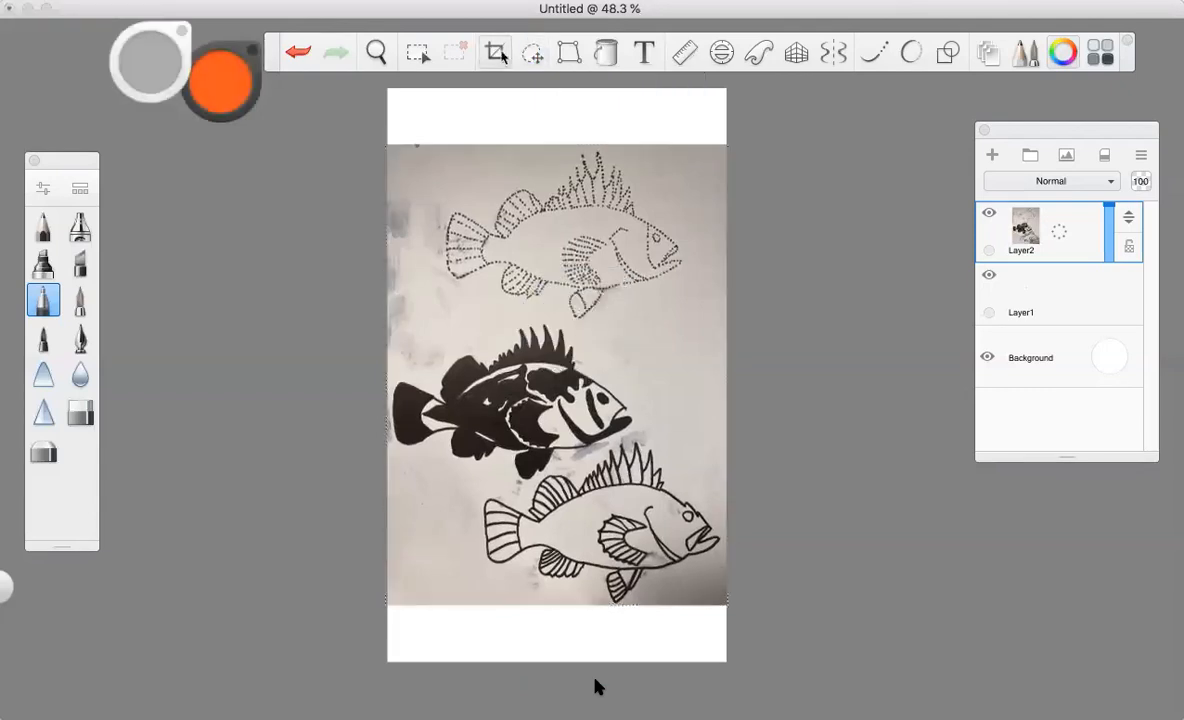
Step: Crop the canvas to the edges of the imported fish image, removing the blank bands above and below it
click(496, 52)
click(592, 567)
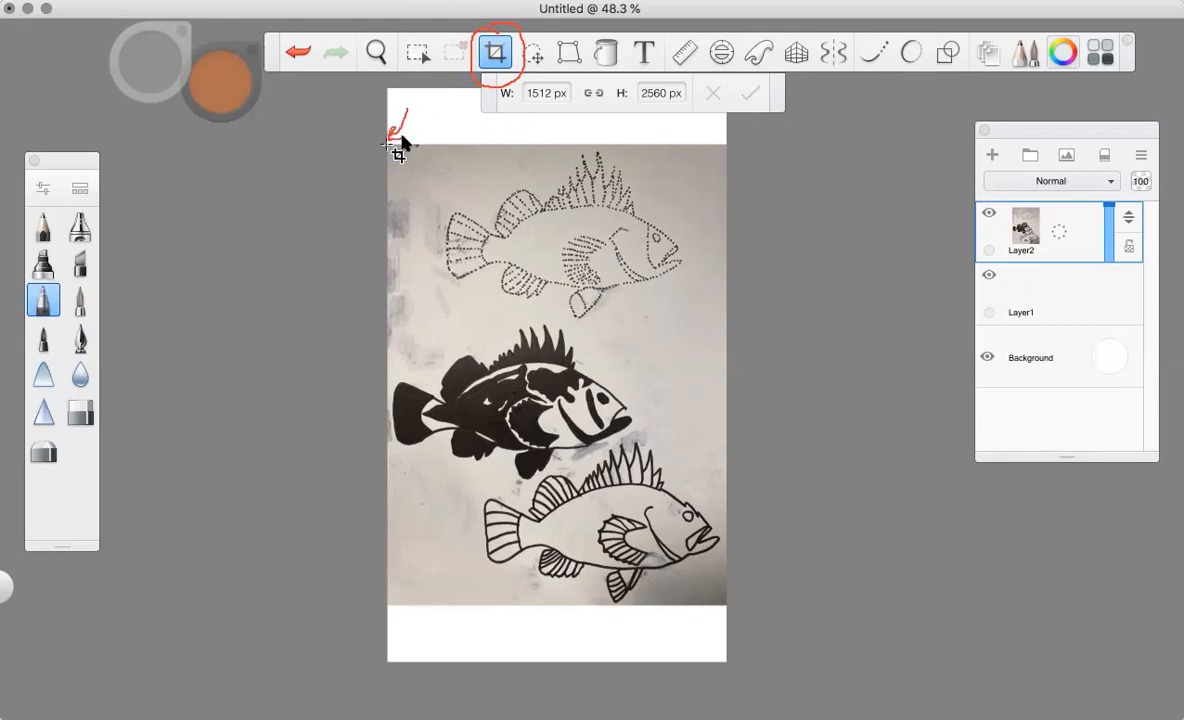
mouse_move(388, 152)
mouse_down()
mouse_move(593, 483)
mouse_move(685, 565)
mouse_move(717, 603)
mouse_up()
mouse_move(424, 38)
mouse_down()
mouse_move(406, 63)
mouse_move(433, 78)
mouse_move(442, 63)
mouse_move(402, 35)
mouse_up()
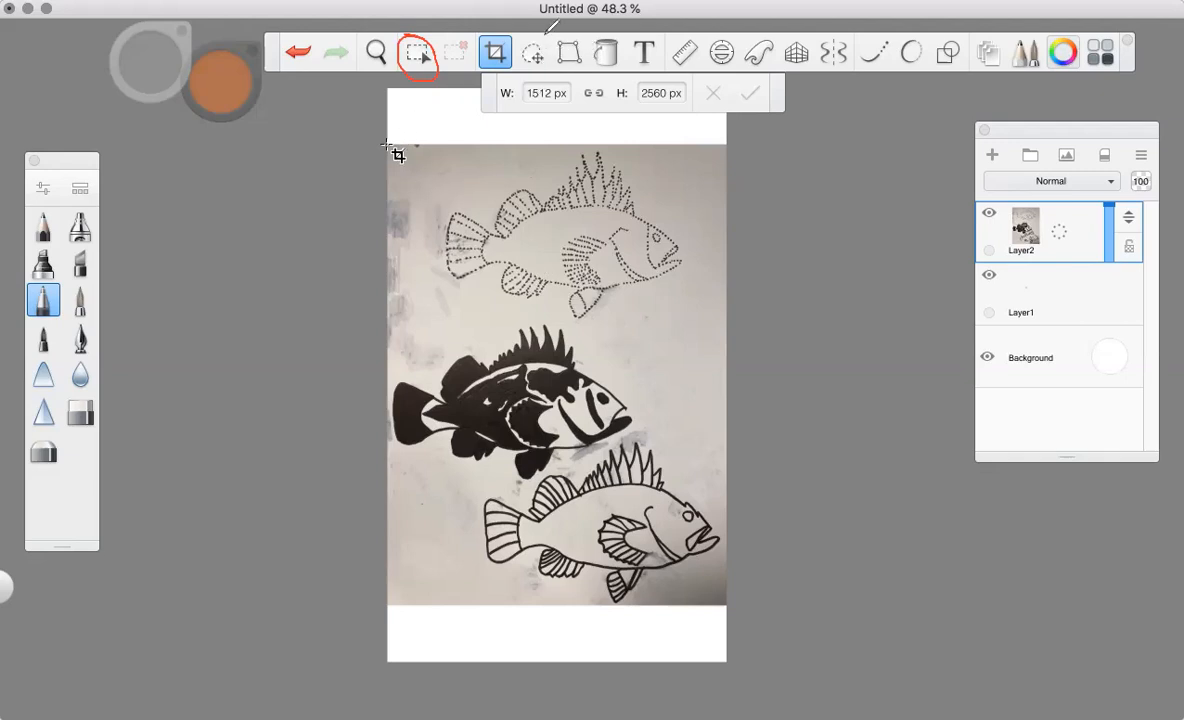
mouse_move(543, 35)
mouse_down()
mouse_move(513, 42)
mouse_move(518, 62)
mouse_move(536, 73)
mouse_move(540, 33)
mouse_up()
click(693, 648)
click(588, 564)
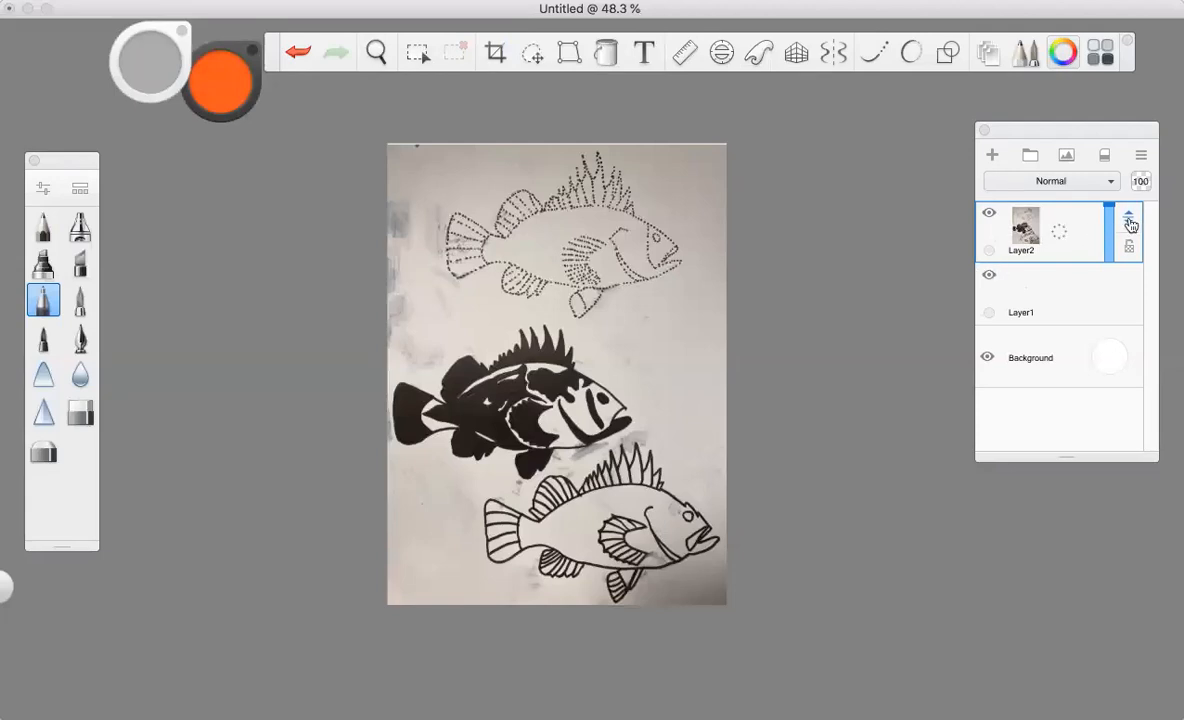
Step: Reorder the layers so that Layer1 sits above the fish image on Layer2
drag(1128, 232, 1127, 281)
drag(1126, 217, 1131, 322)
click(1025, 285)
drag(1133, 288, 1130, 209)
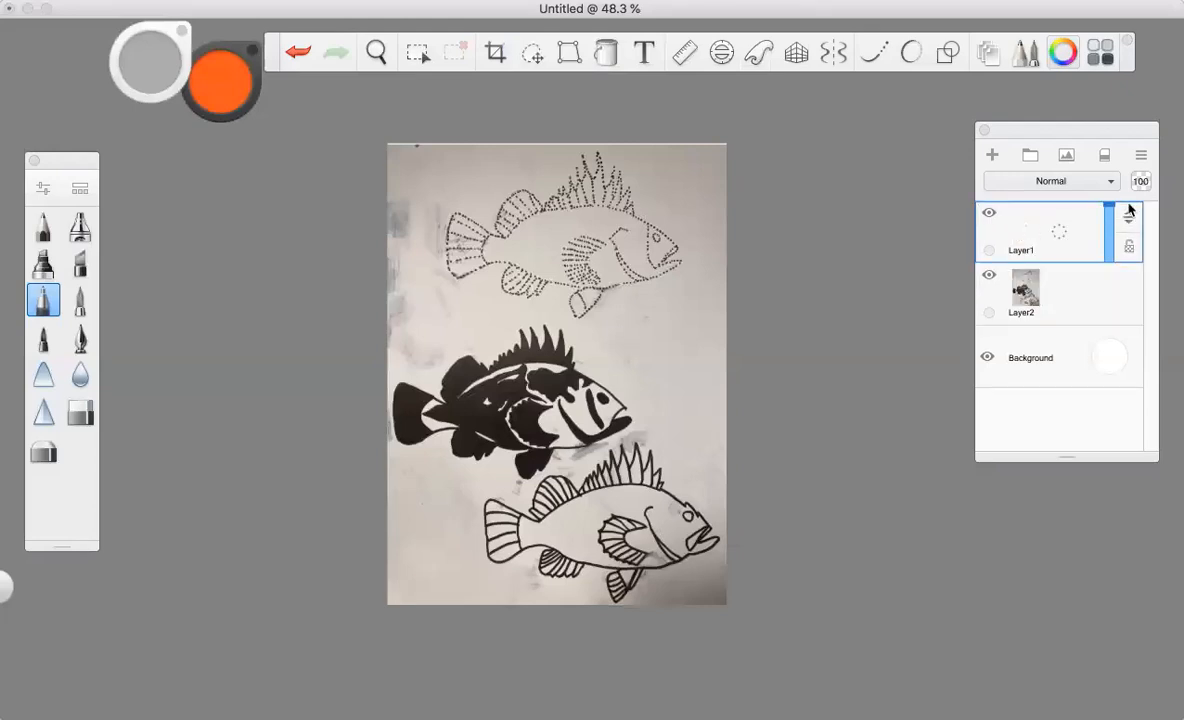
Step: Adjust Hue/Saturation on Layer2, setting Saturation to -100 and Lightness to 15
click(1104, 302)
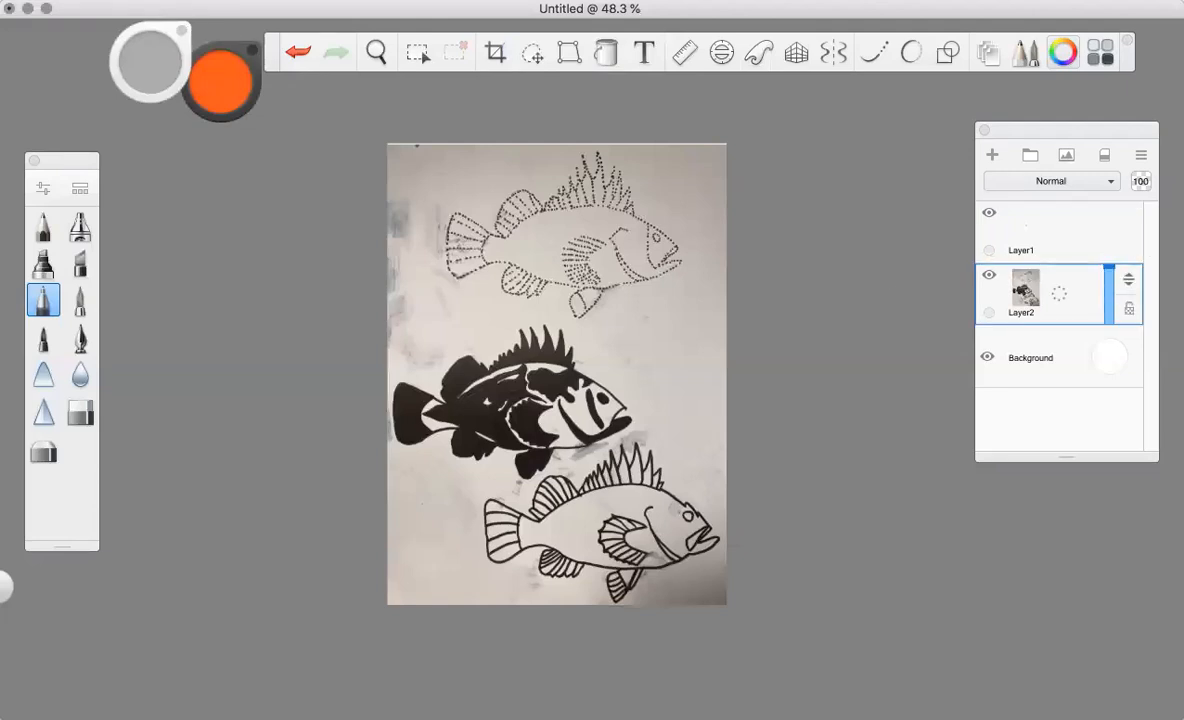
click(184, 1)
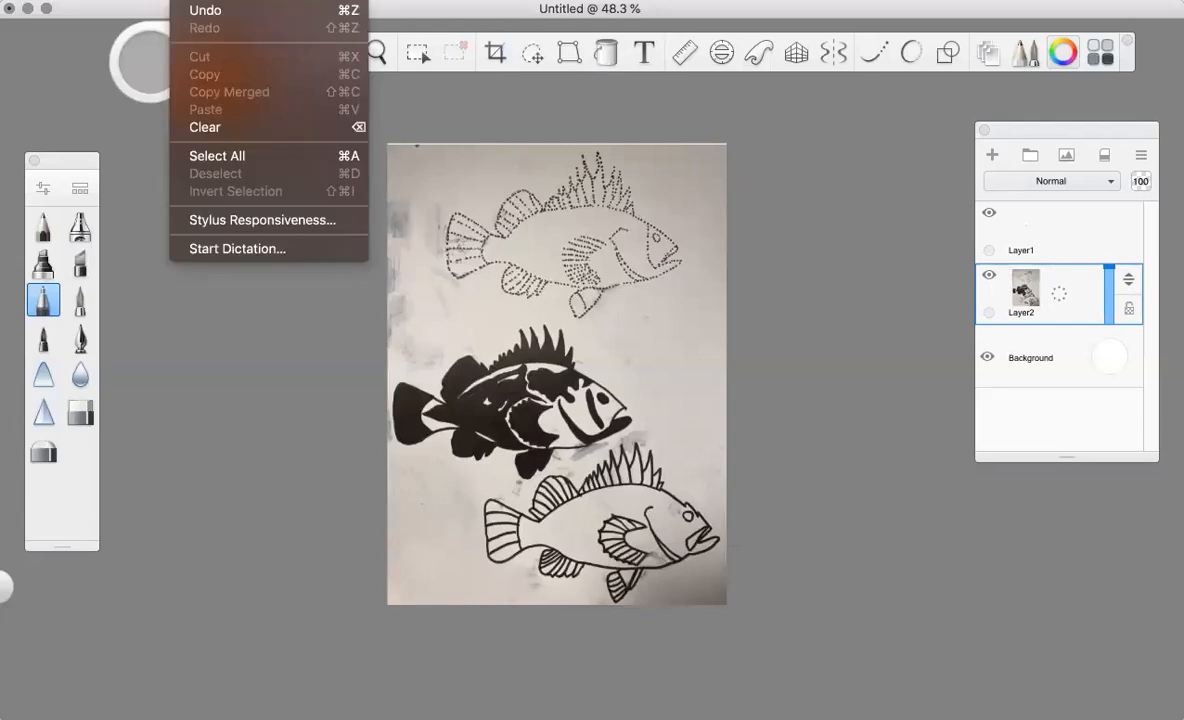
mouse_move(224, 1)
mouse_move(284, 103)
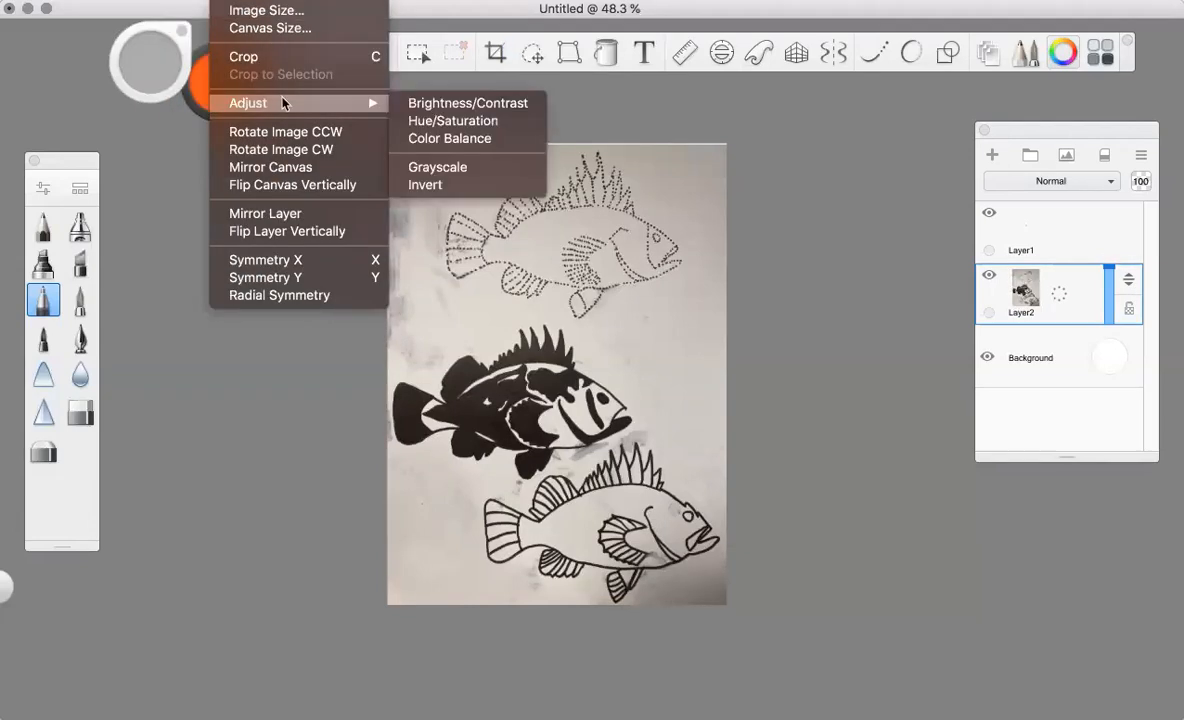
click(417, 121)
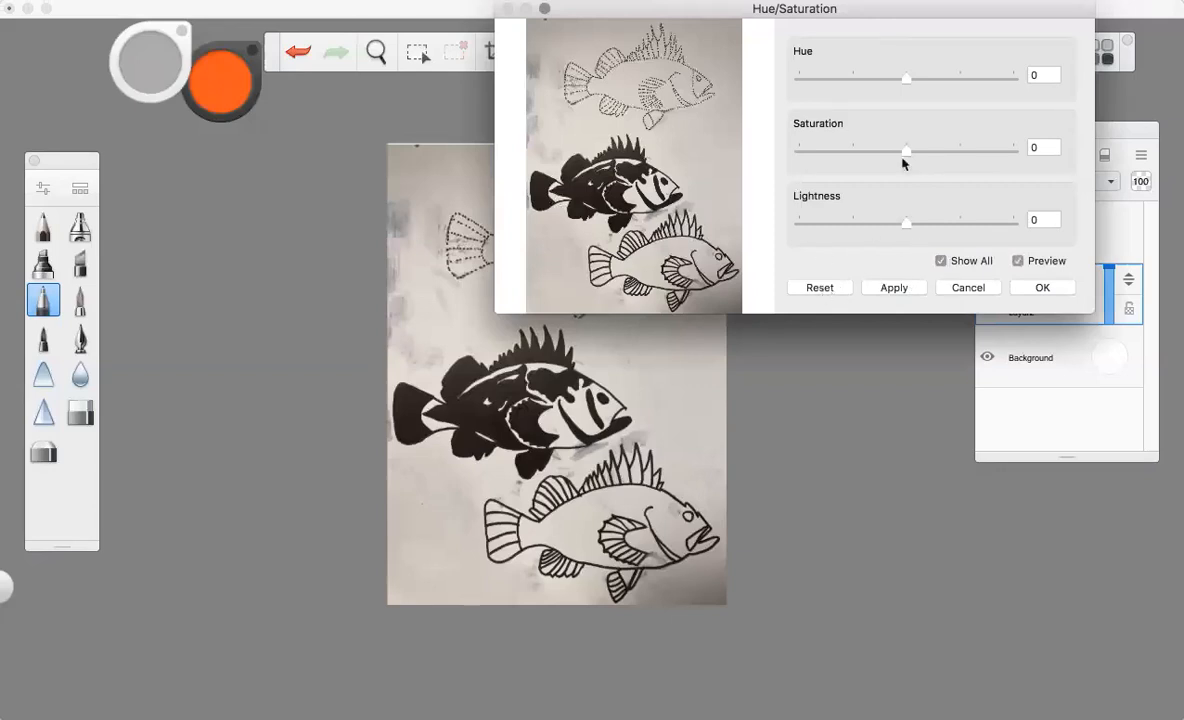
drag(908, 155, 786, 160)
drag(906, 223, 925, 226)
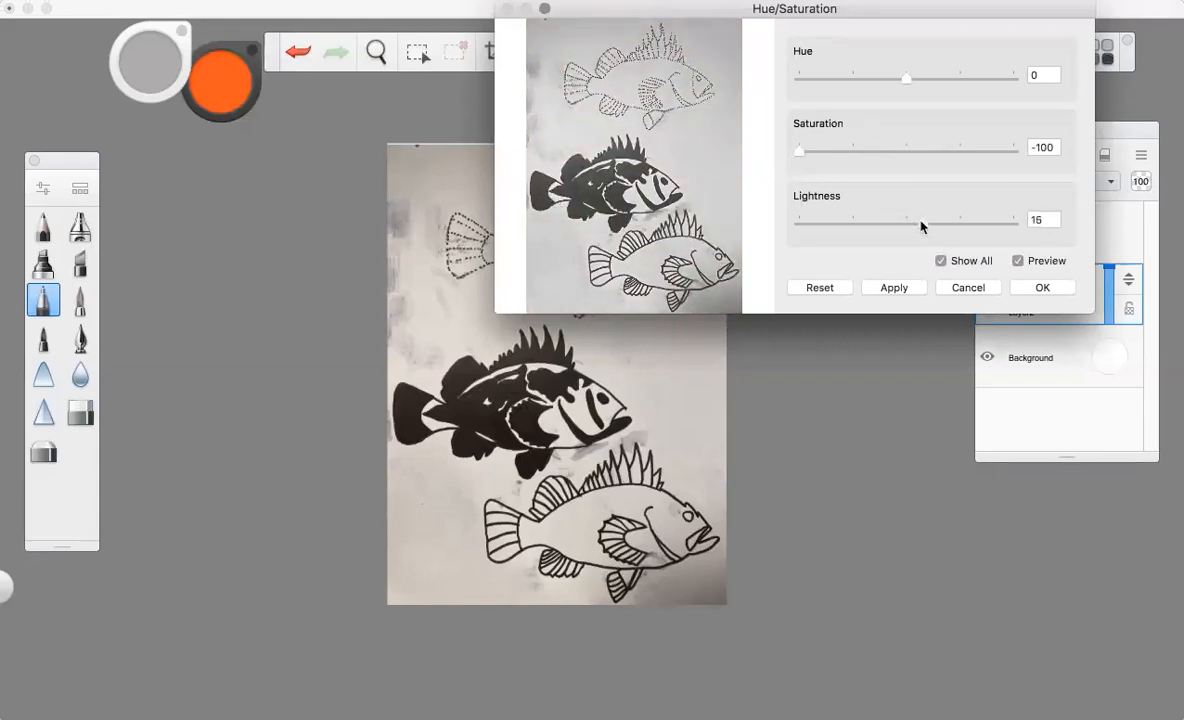
click(1042, 288)
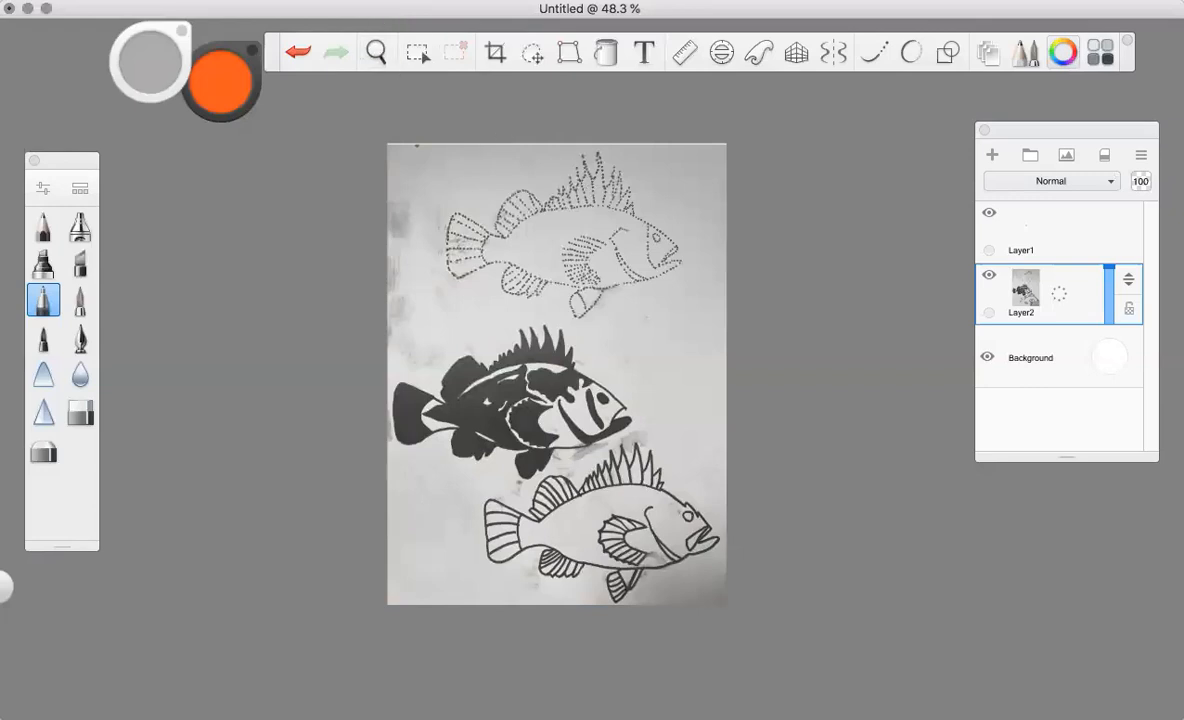
Step: Convert the fish image on Layer2 to grayscale
click(190, 1)
mouse_move(230, 1)
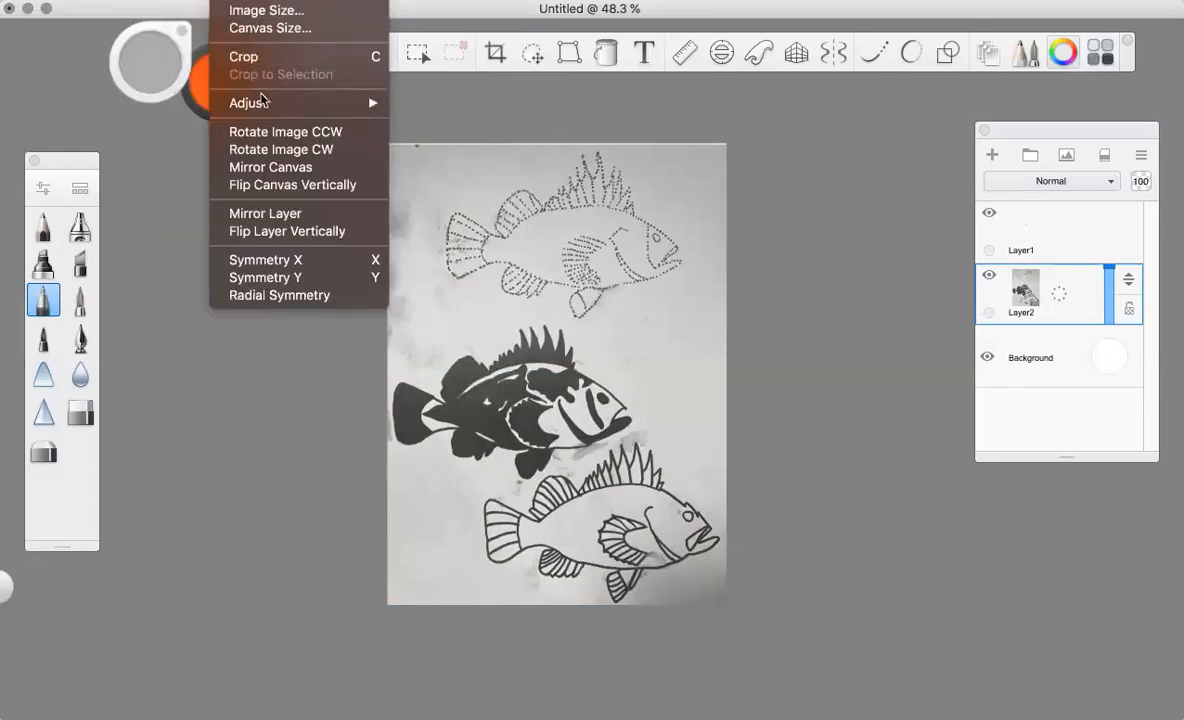
mouse_move(242, 100)
click(455, 168)
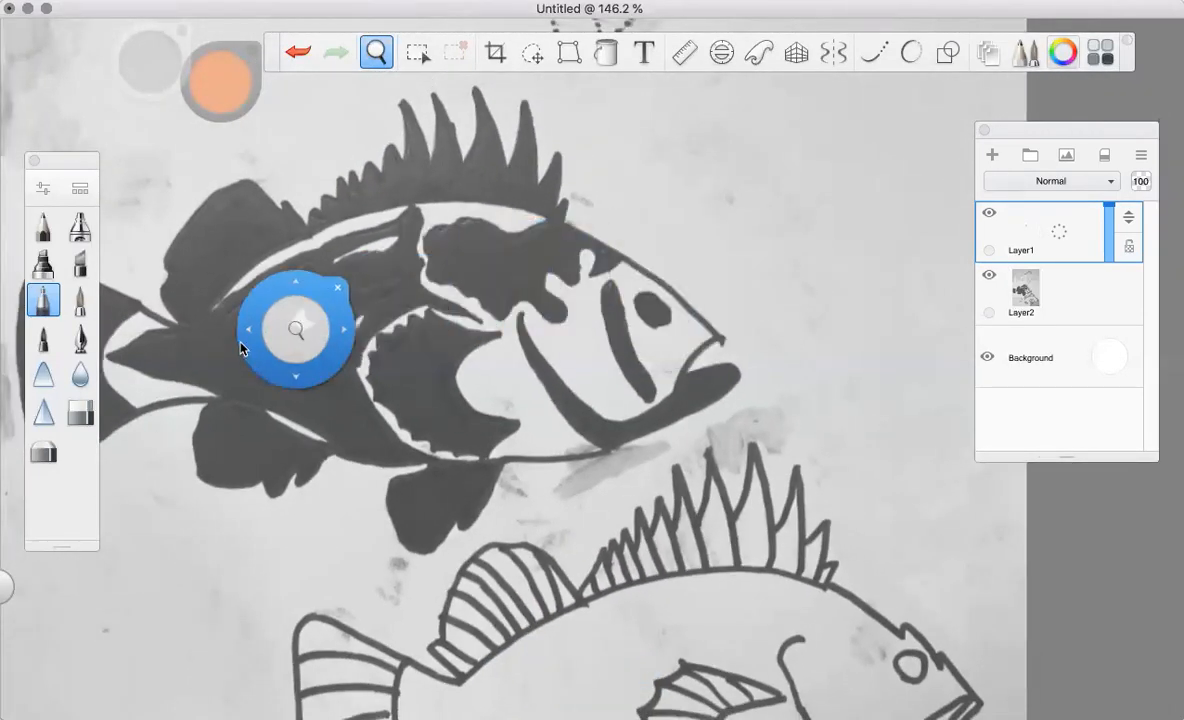
Step: Set the brush colour to the light grey sampled from the pale belly area of the middle fish
click(346, 262)
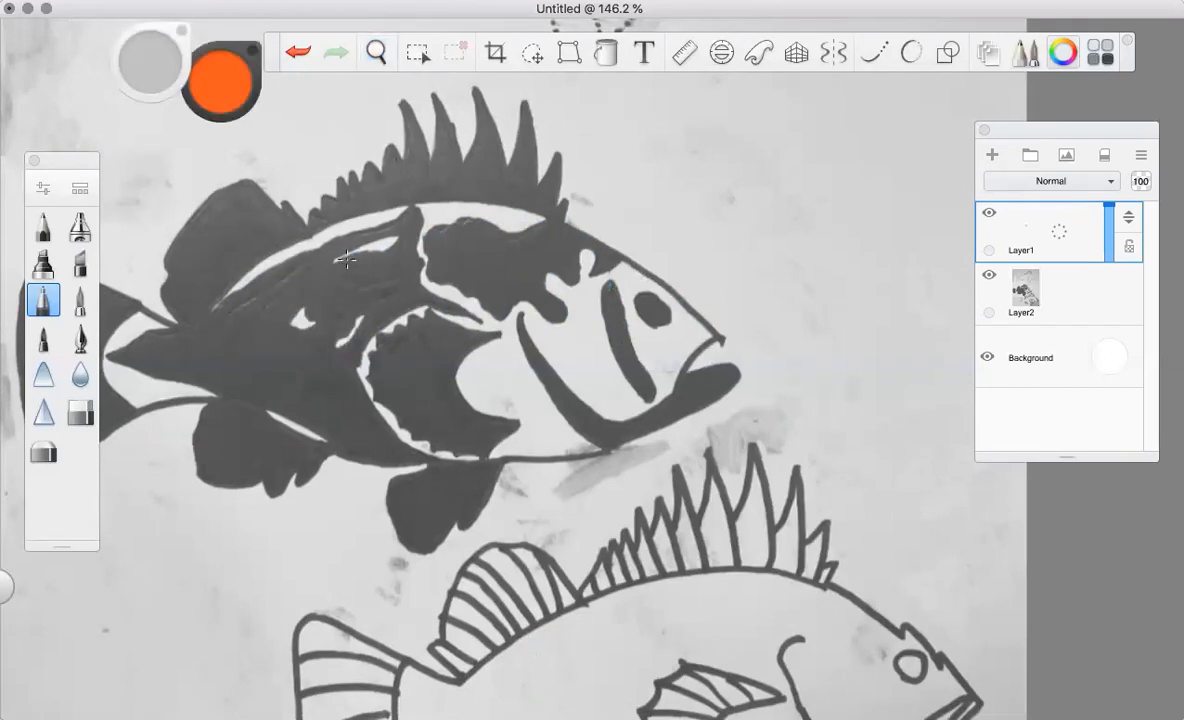
click(224, 94)
click(225, 150)
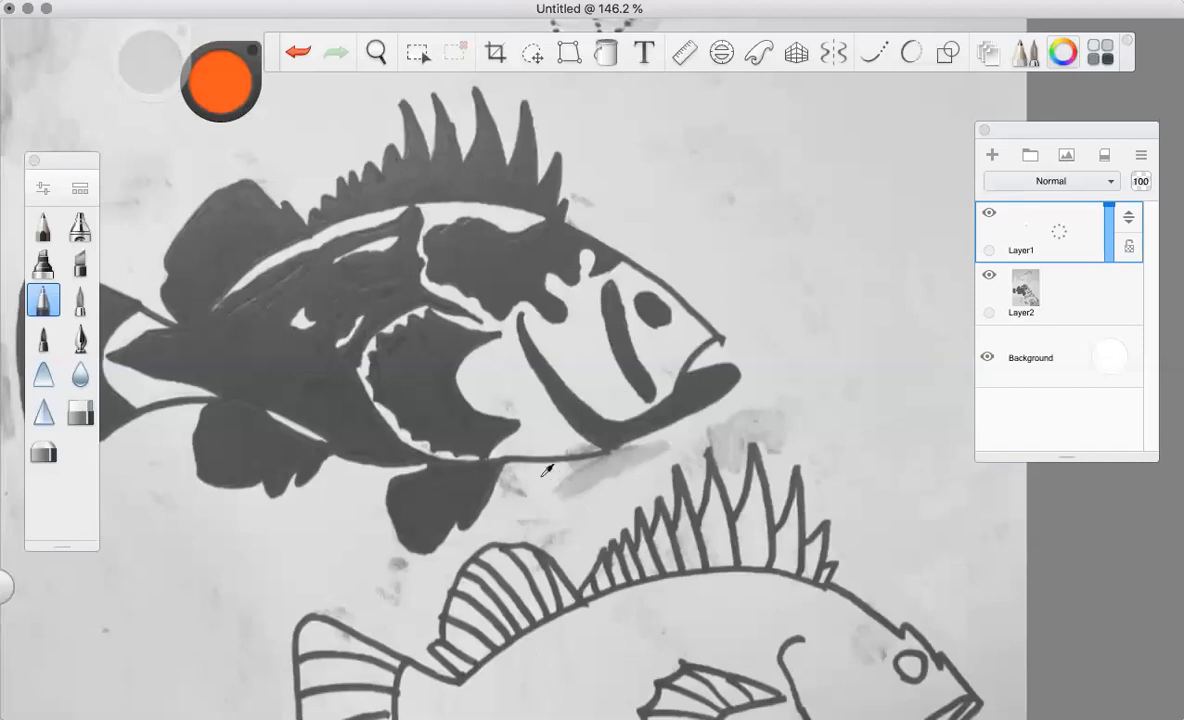
click(543, 424)
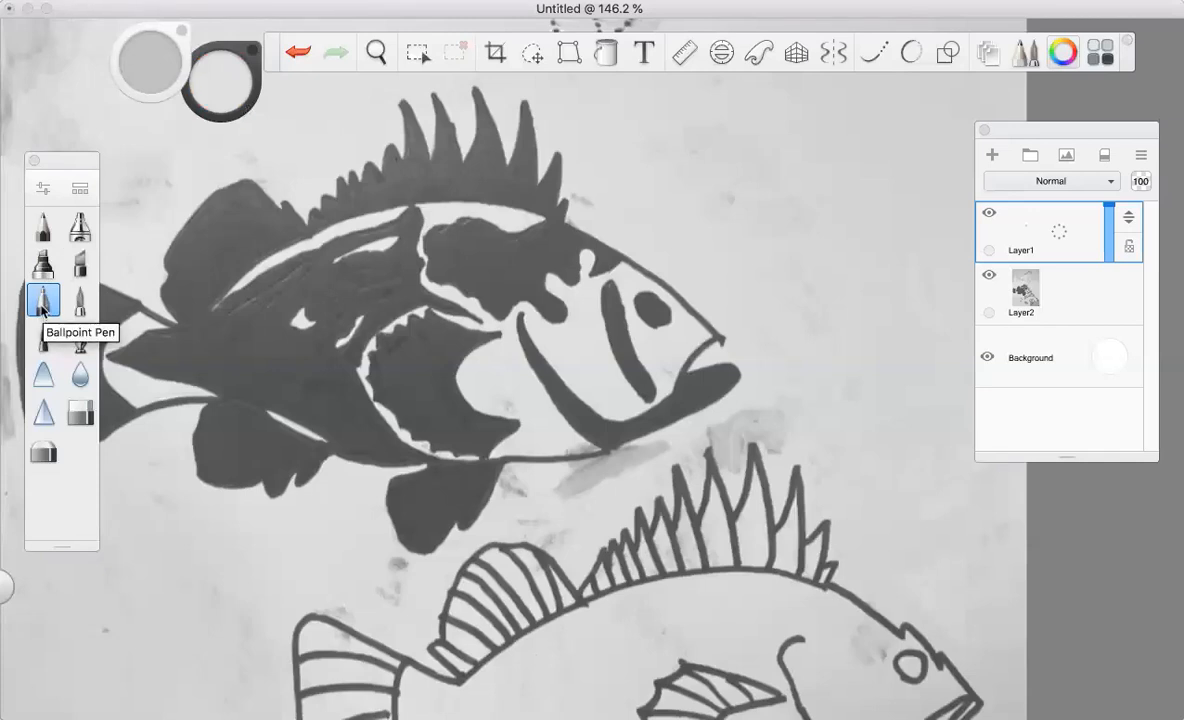
Step: Set the Ballpoint Pen size to 3.9 in its brush properties
click(43, 187)
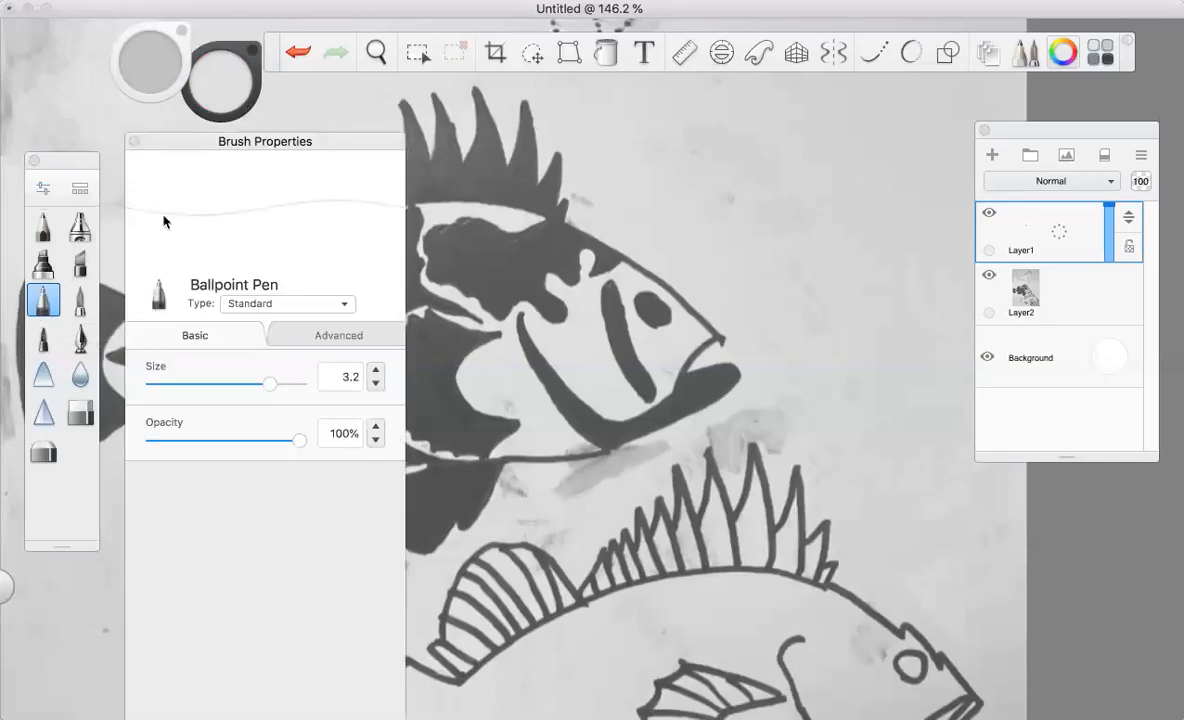
drag(276, 383, 296, 384)
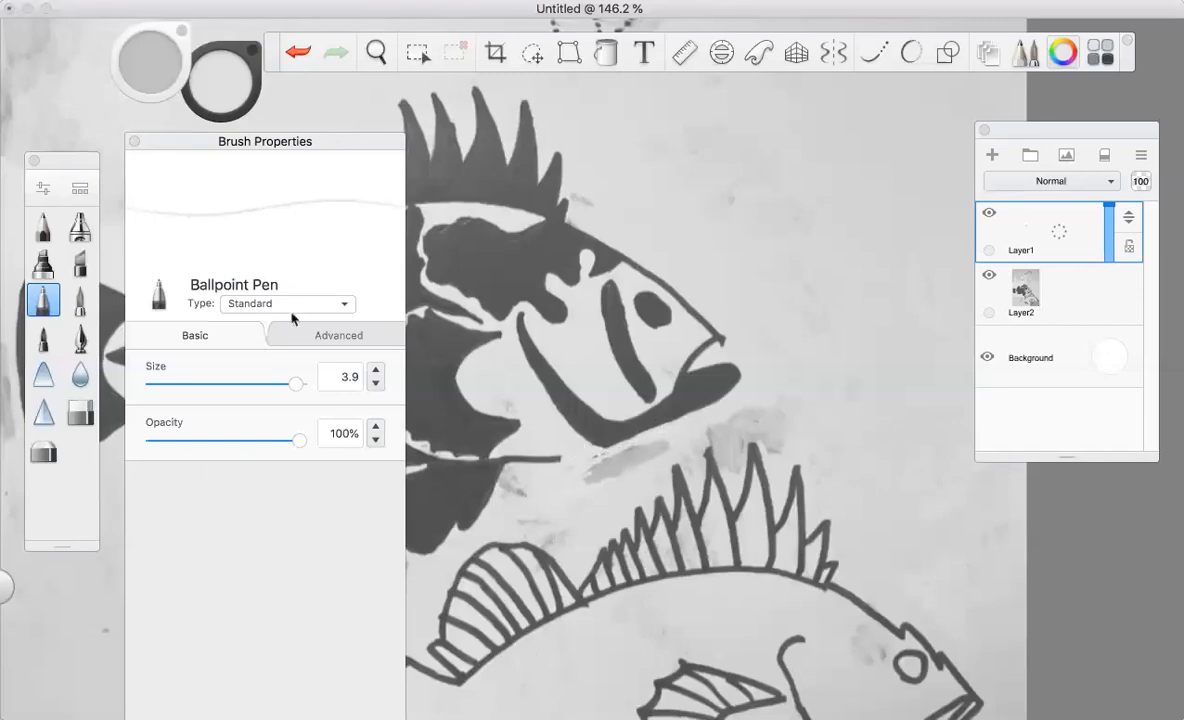
click(134, 141)
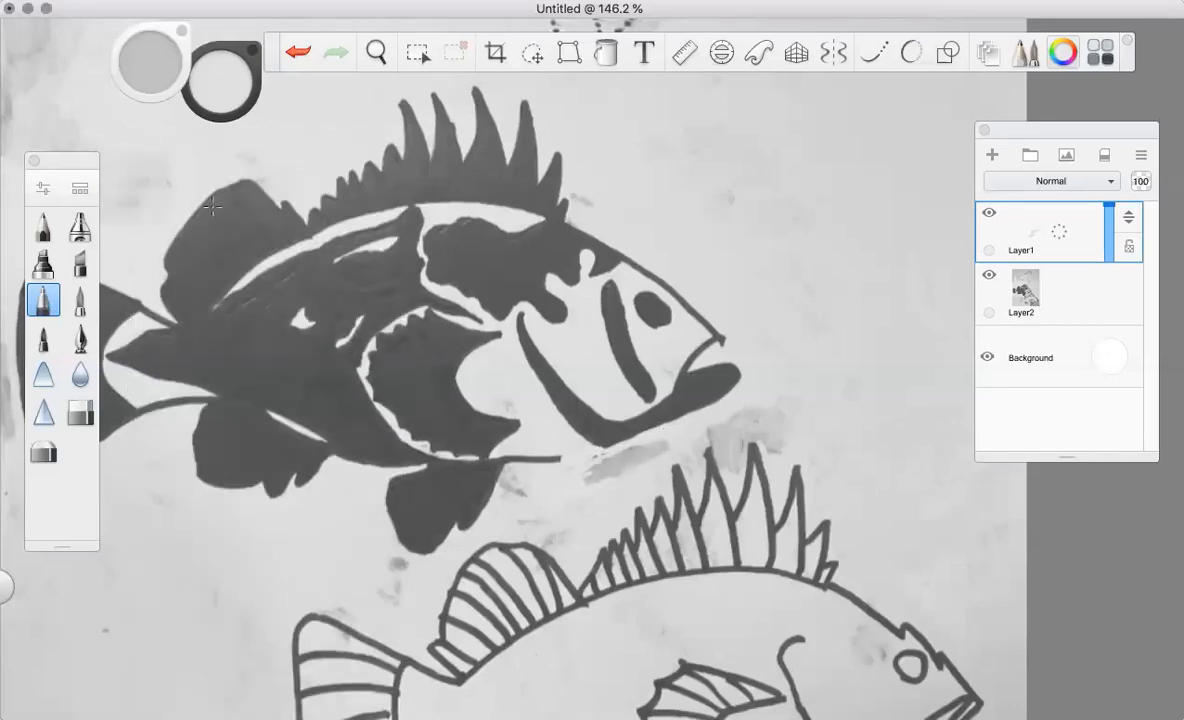
Step: Flood fill the smudged paper background on Layer2 with the sampled light grey, using a solid fill at tolerance 120
click(605, 52)
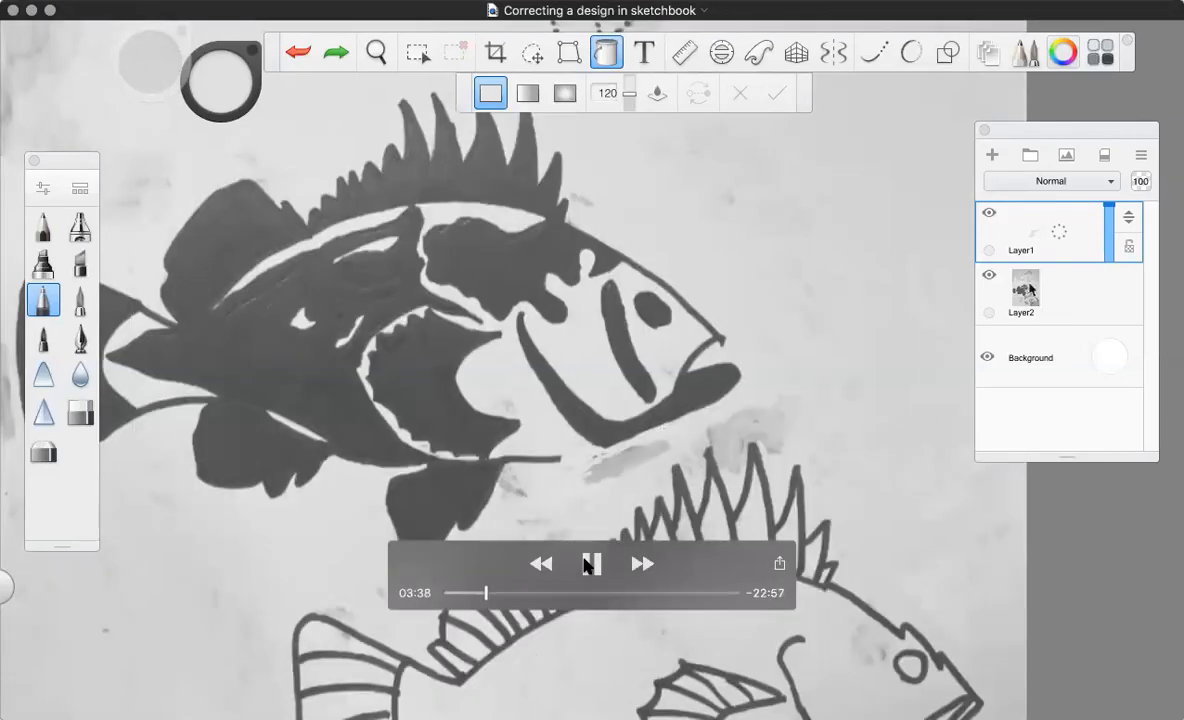
click(590, 564)
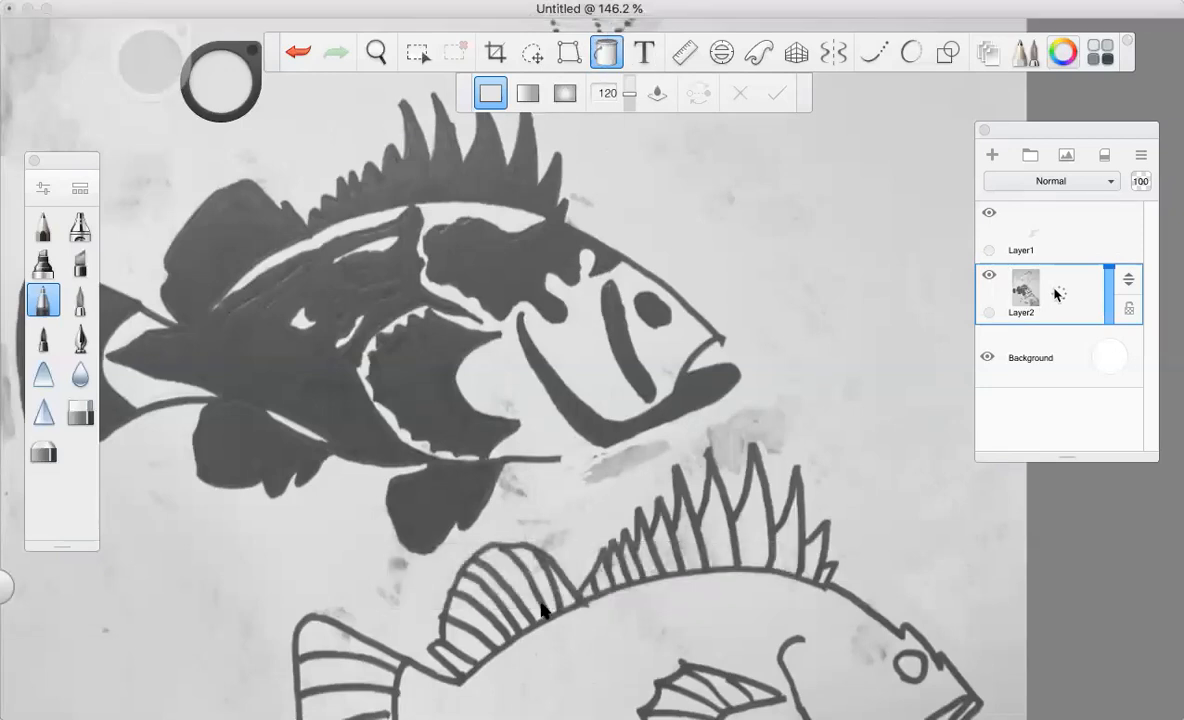
mouse_move(588, 21)
mouse_down()
mouse_move(578, 55)
mouse_move(595, 72)
mouse_move(626, 57)
mouse_move(590, 20)
mouse_up()
drag(617, 97, 627, 113)
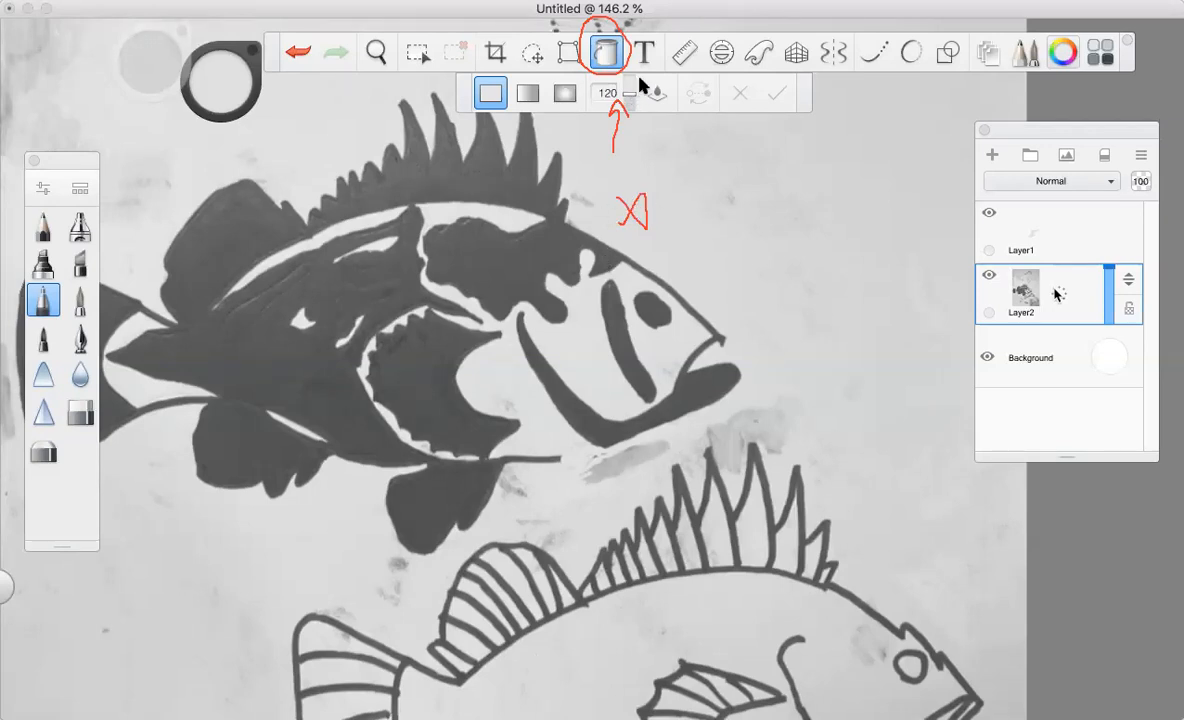
drag(643, 101, 649, 98)
mouse_move(829, 281)
mouse_down()
mouse_move(980, 287)
mouse_move(975, 300)
mouse_up()
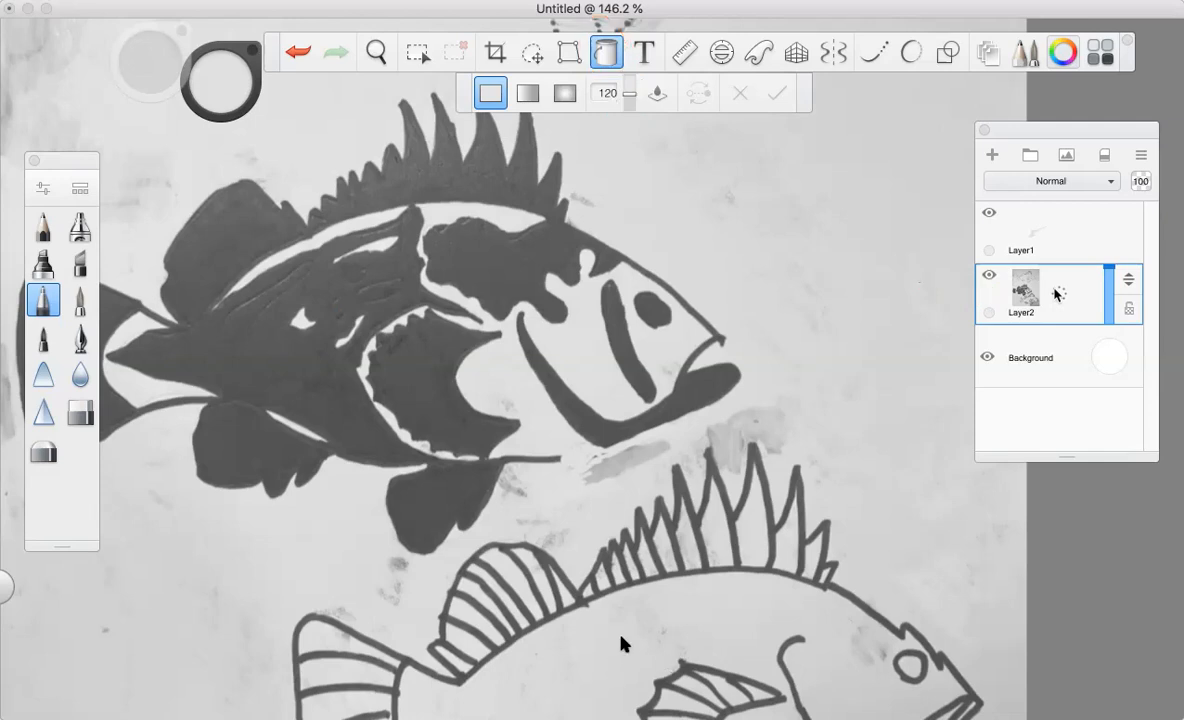
click(585, 560)
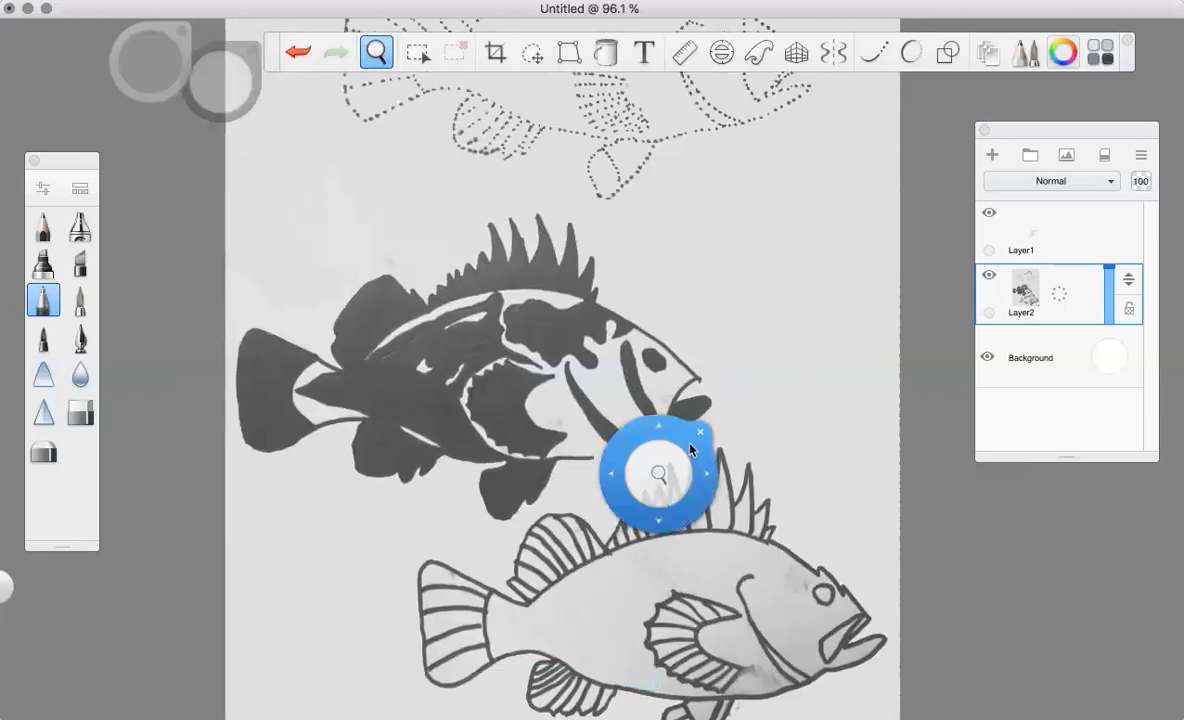
Step: Flood fill the lower fish's smudged body and shaded belly on Layer2 with the light grey, keeping the pectoral fin's lines intact
click(614, 618)
click(744, 676)
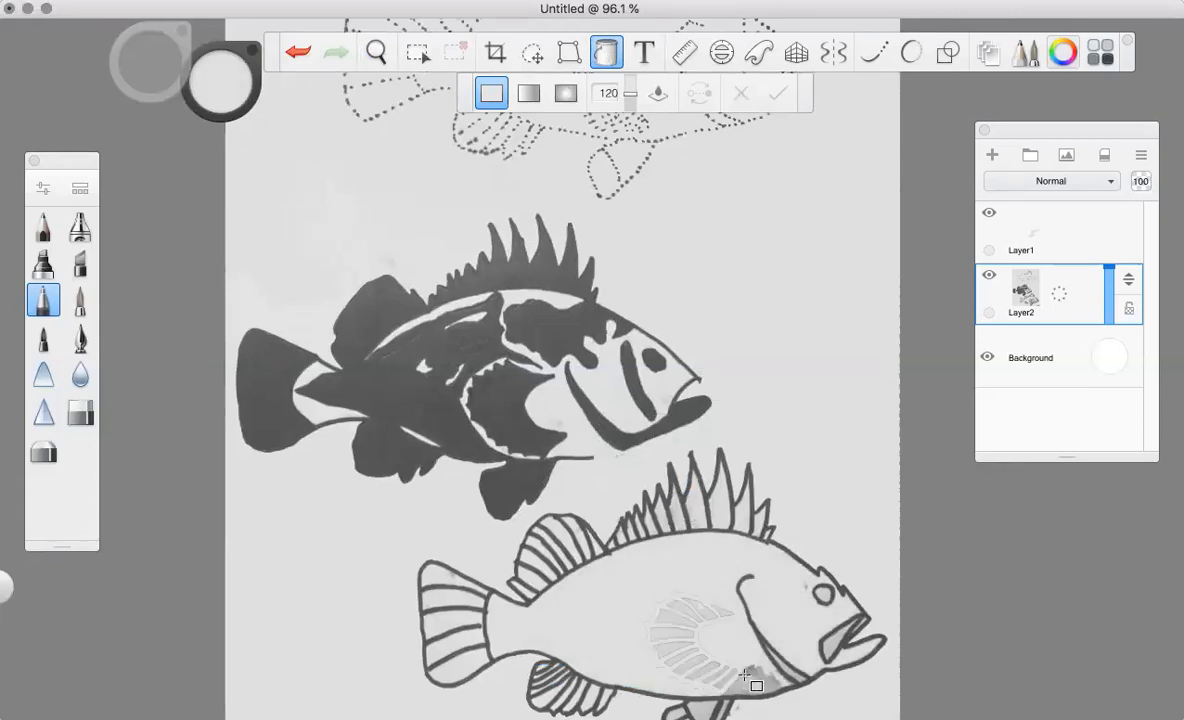
key(super+z)
click(760, 682)
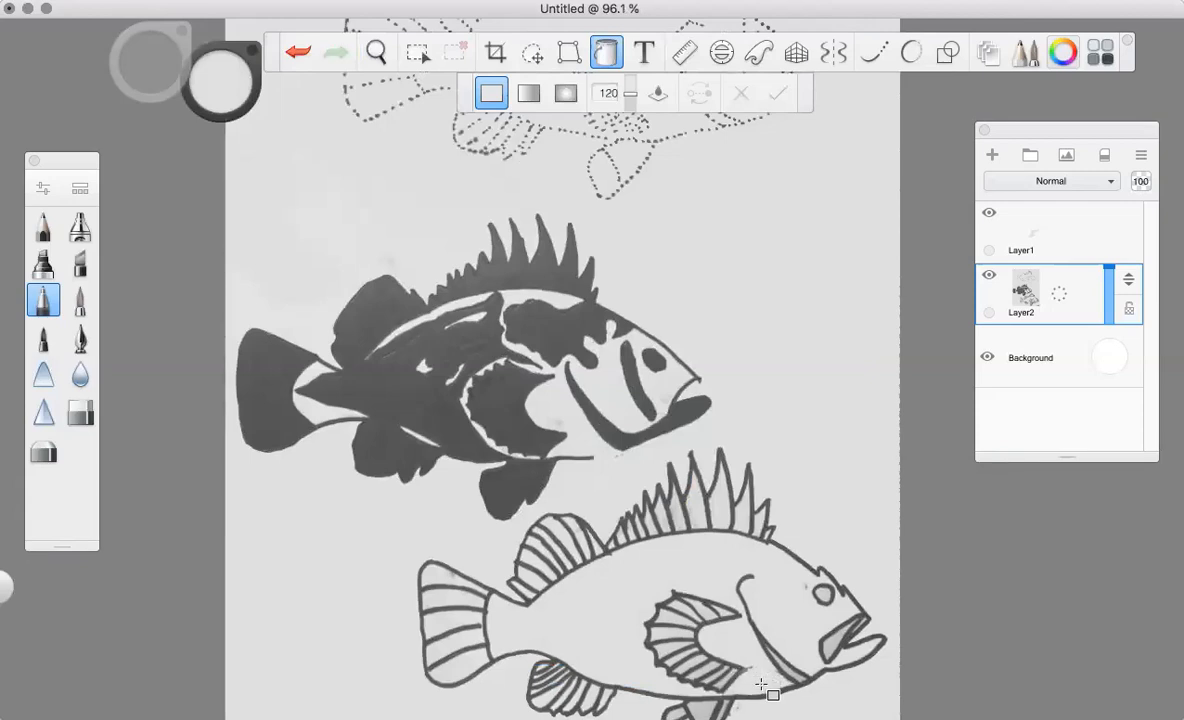
Step: Try to flood fill the lower fish's open mouth with the light grey at tolerance 120
click(838, 645)
key(super+z)
click(838, 645)
key(super+z)
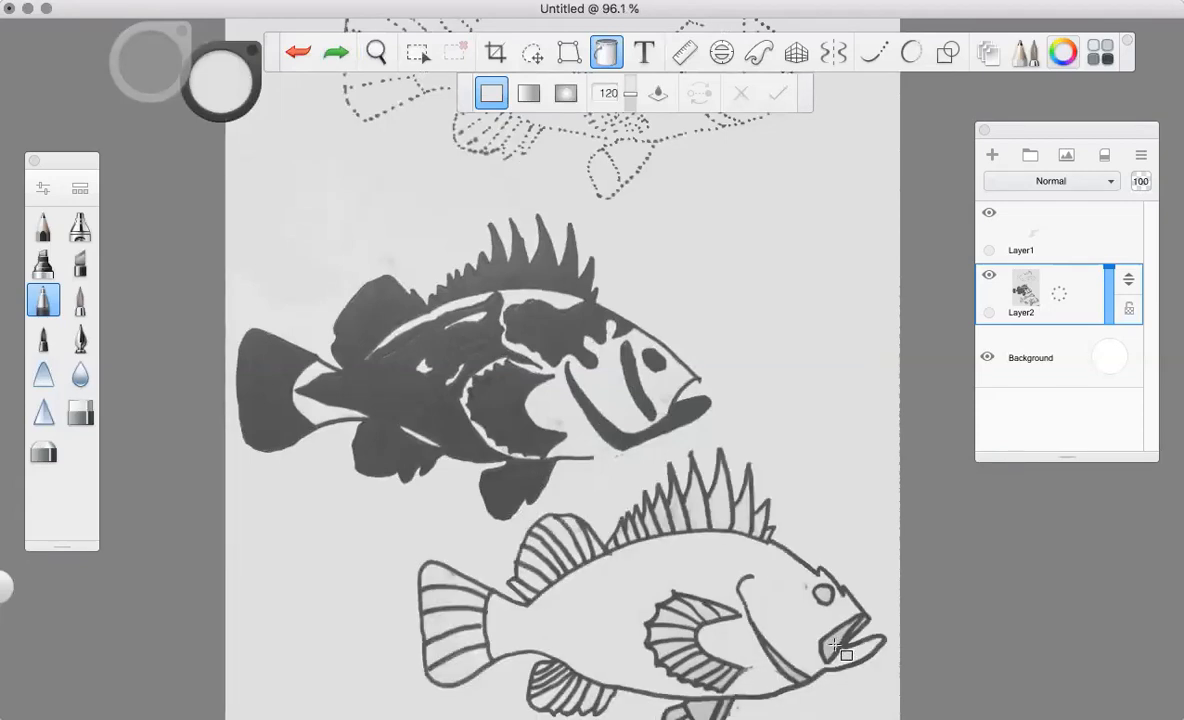
click(831, 645)
key(super+z)
mouse_move(795, 478)
click(591, 566)
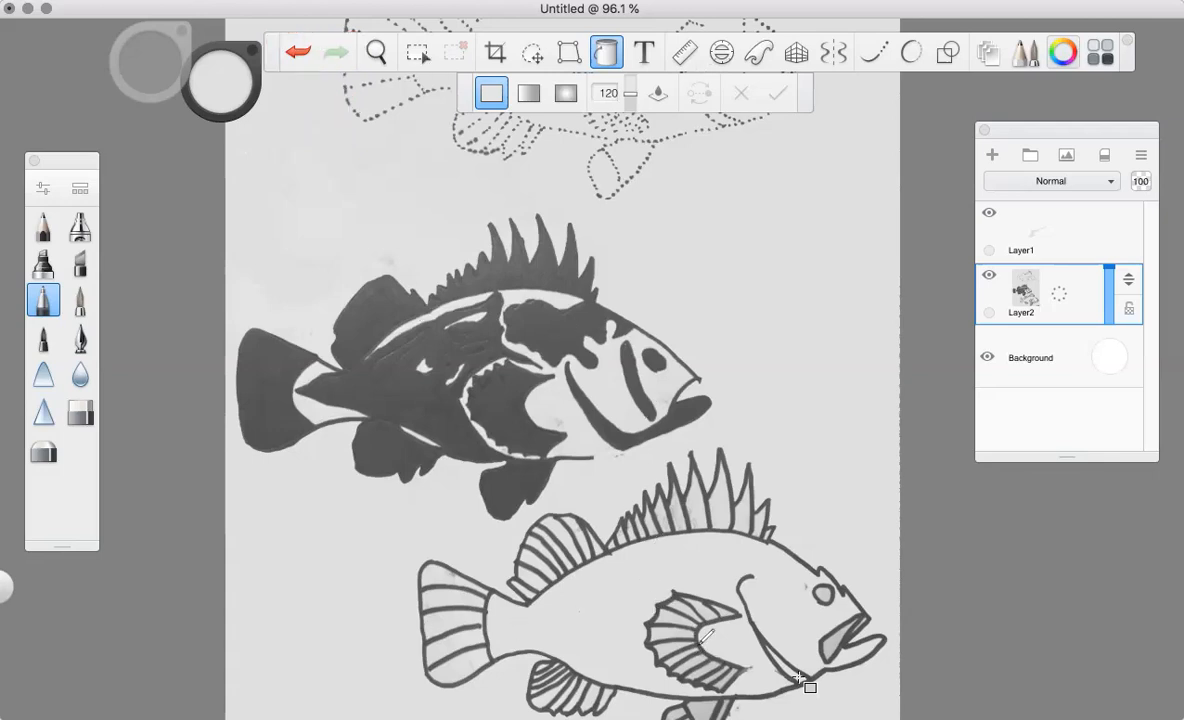
mouse_move(750, 600)
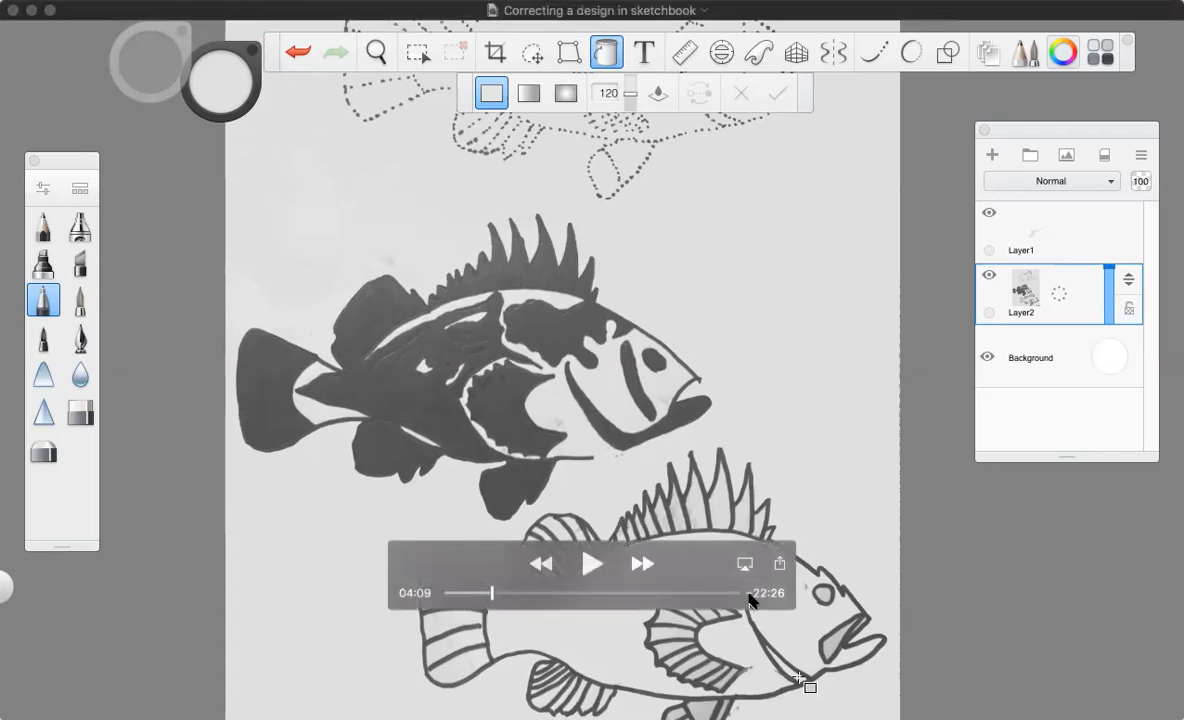
click(591, 564)
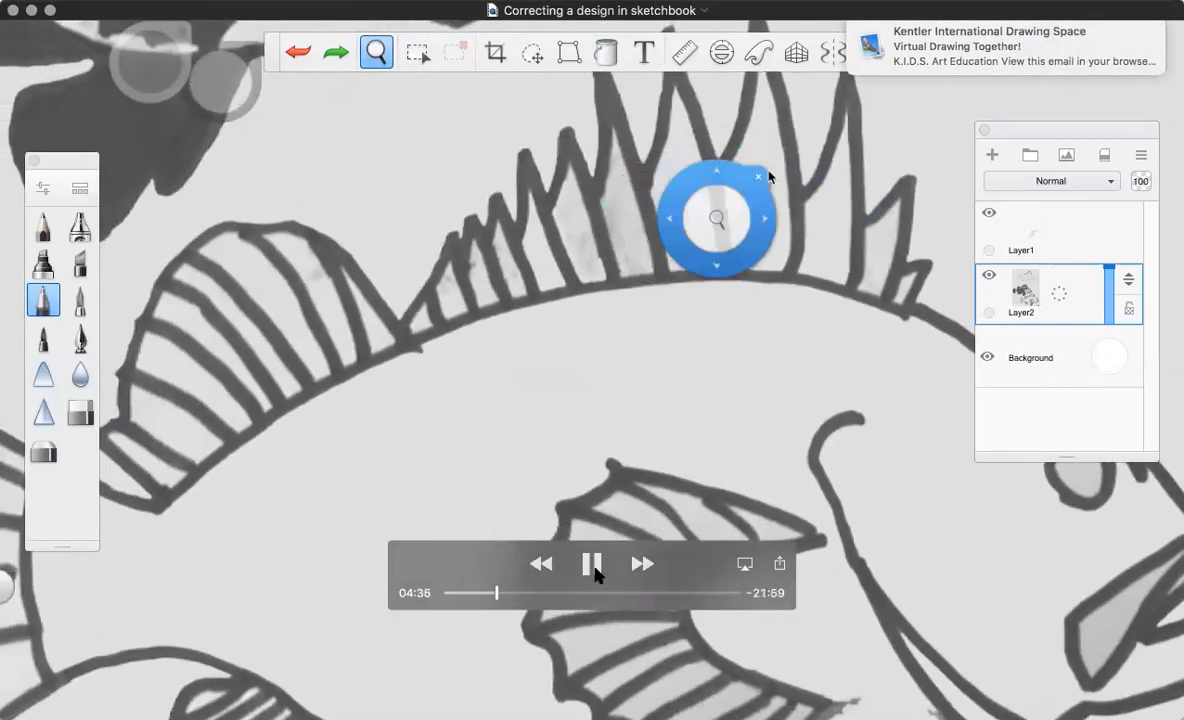
click(593, 568)
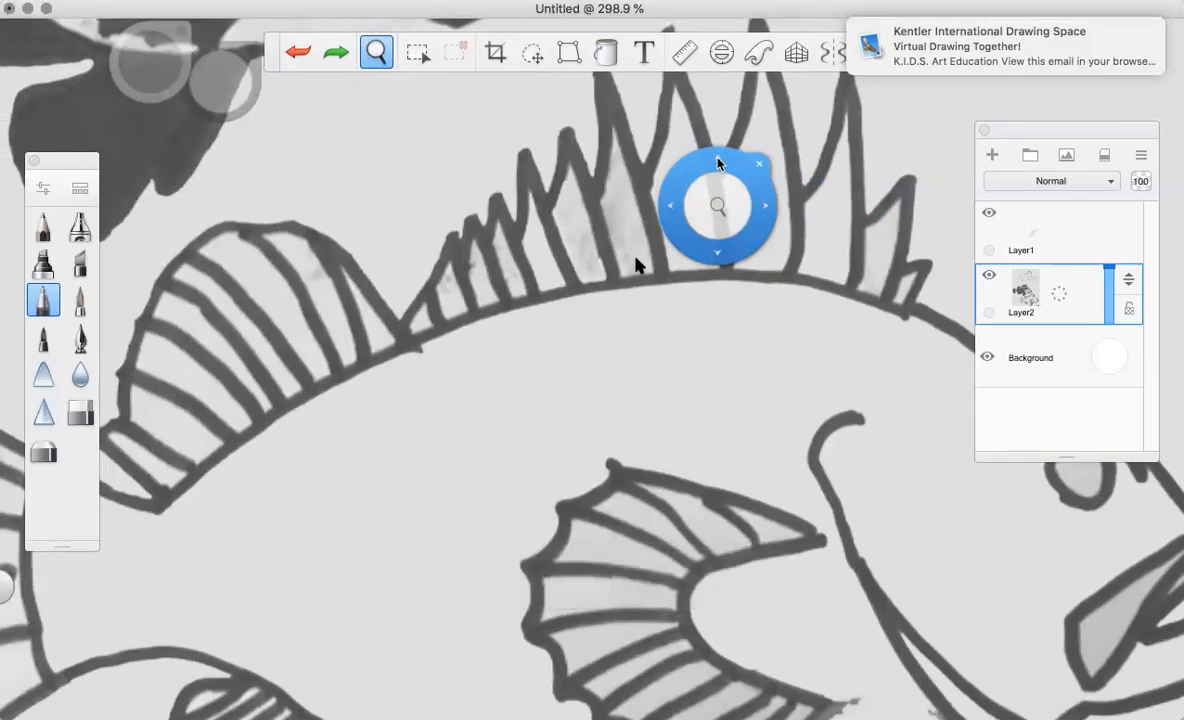
mouse_move(607, 114)
mouse_down()
mouse_move(587, 211)
mouse_move(622, 293)
mouse_move(654, 289)
mouse_move(662, 259)
mouse_move(610, 119)
mouse_up()
mouse_move(610, 28)
mouse_down()
mouse_move(578, 43)
mouse_move(620, 72)
mouse_up()
mouse_move(719, 333)
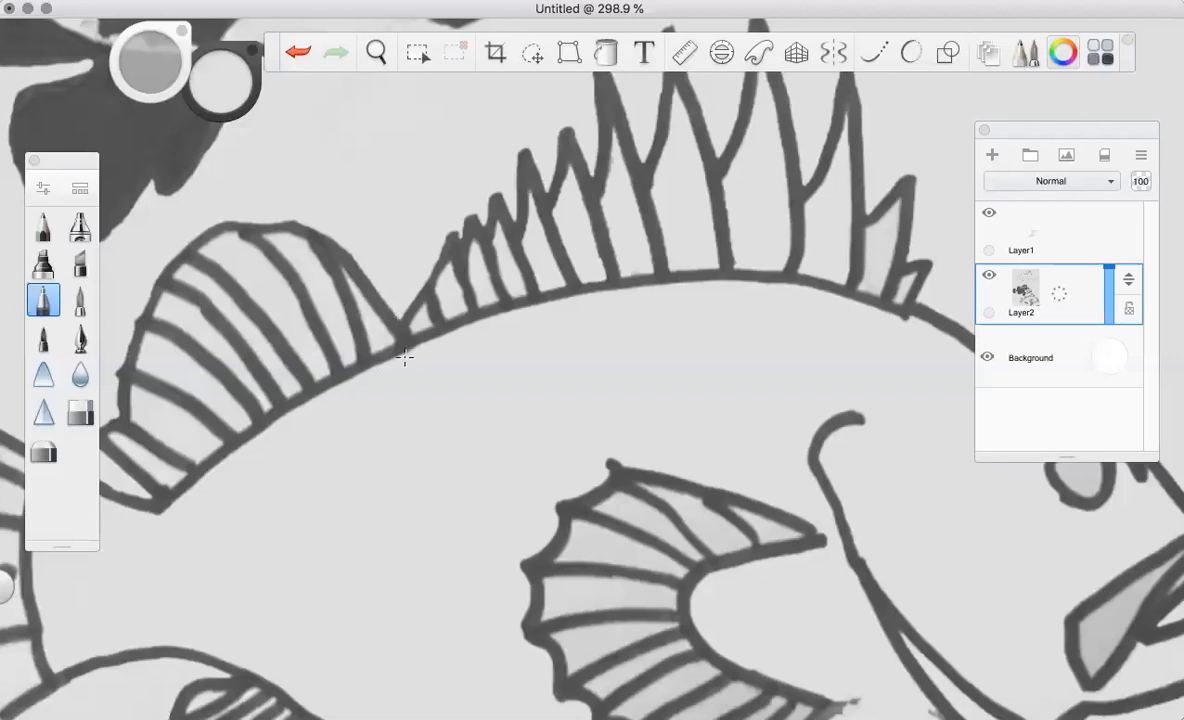
Step: Make Layer1 the active layer
click(1060, 226)
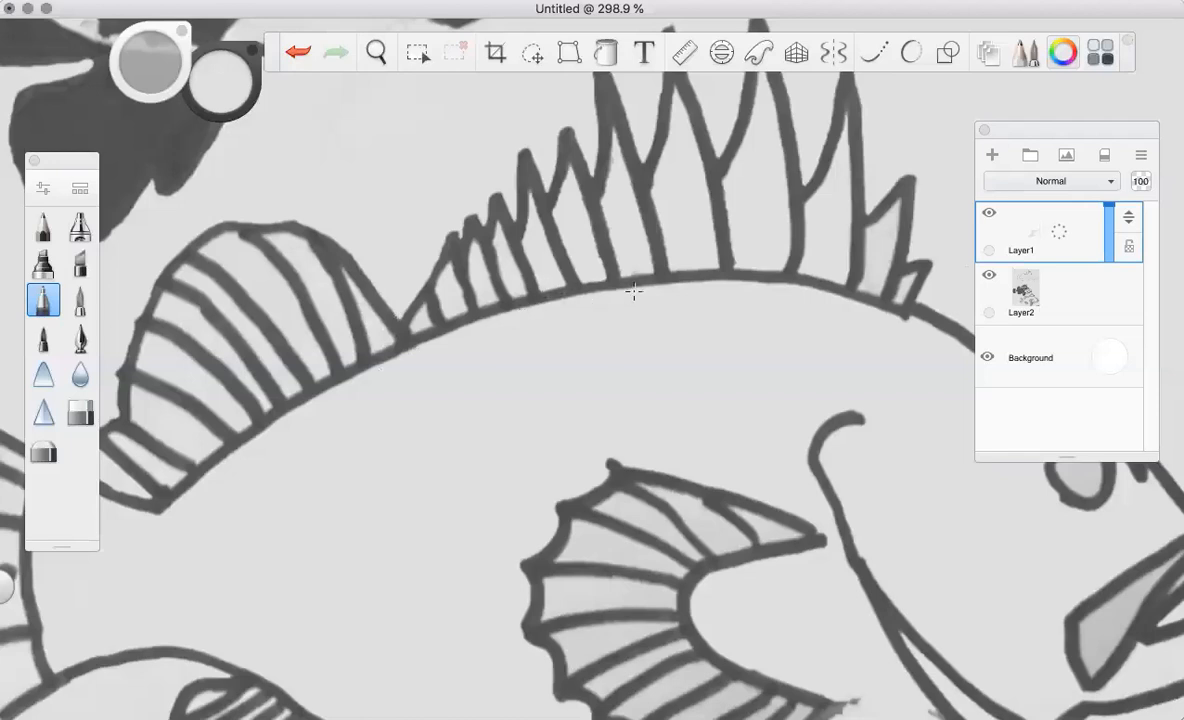
click(594, 562)
mouse_move(1040, 266)
mouse_down()
mouse_move(1004, 264)
mouse_move(1022, 322)
mouse_move(1043, 263)
mouse_up()
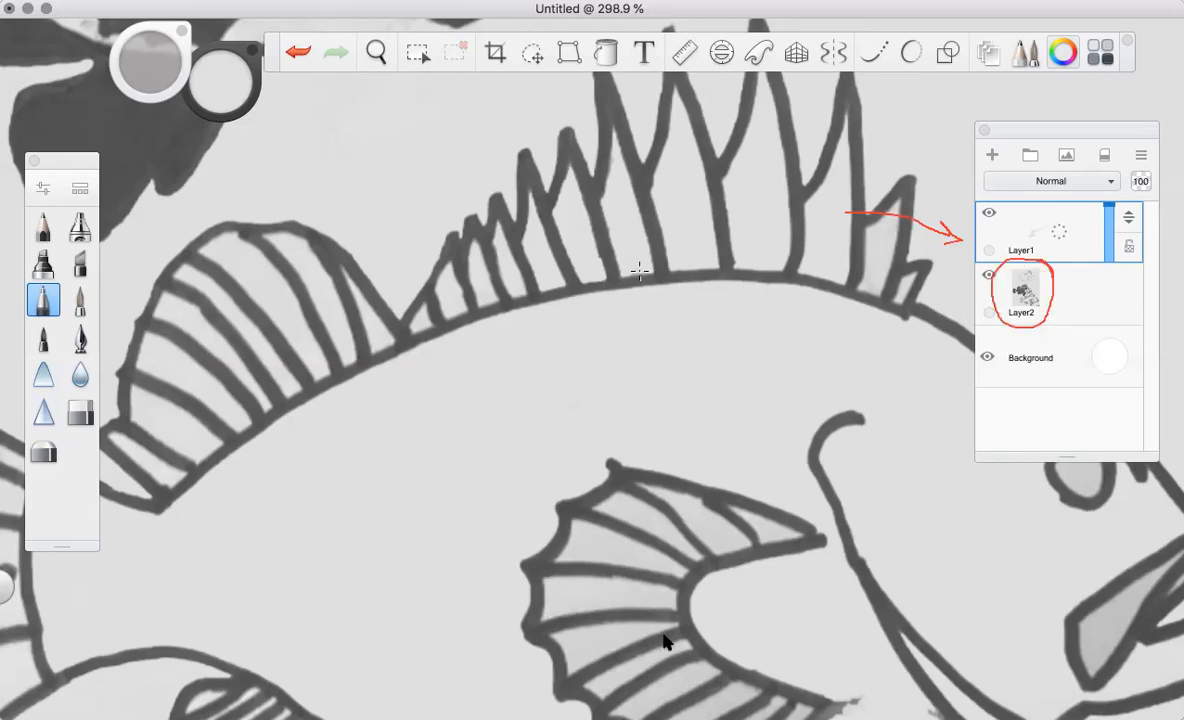
key(Escape)
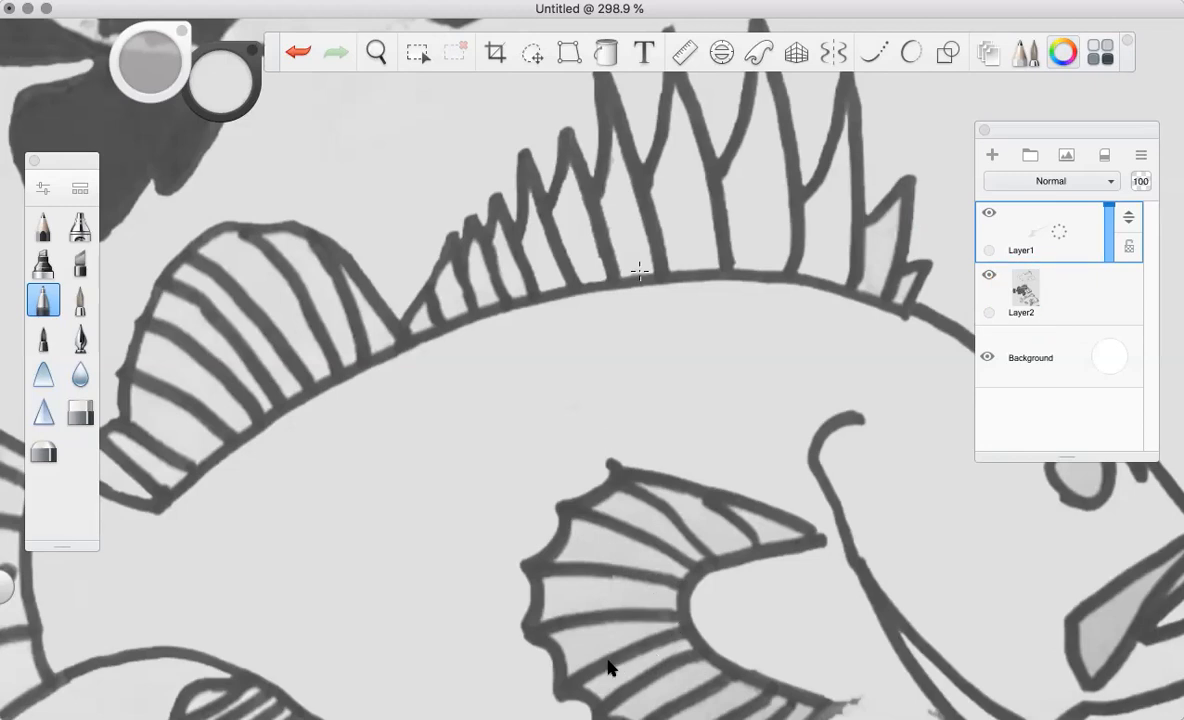
click(592, 563)
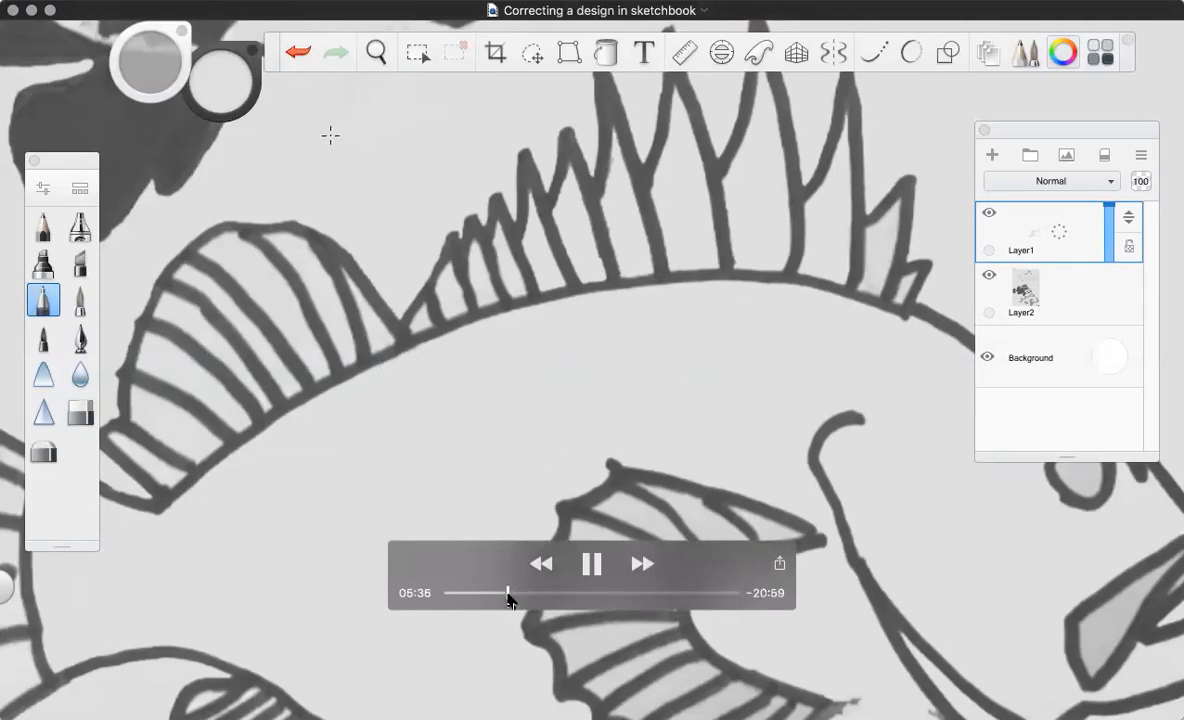
drag(508, 594, 516, 594)
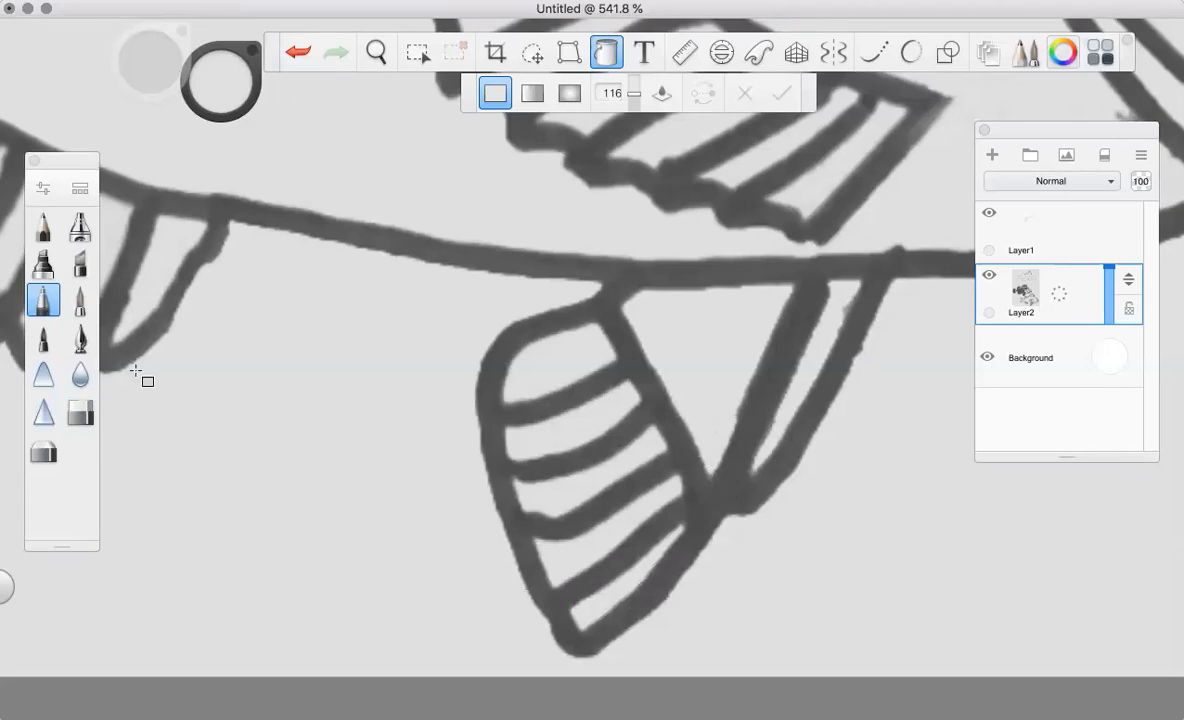
Step: Try to flood fill the first gap of the lower fish's striped rear belly fin on Layer1, using a solid fill at tolerance 116
click(967, 228)
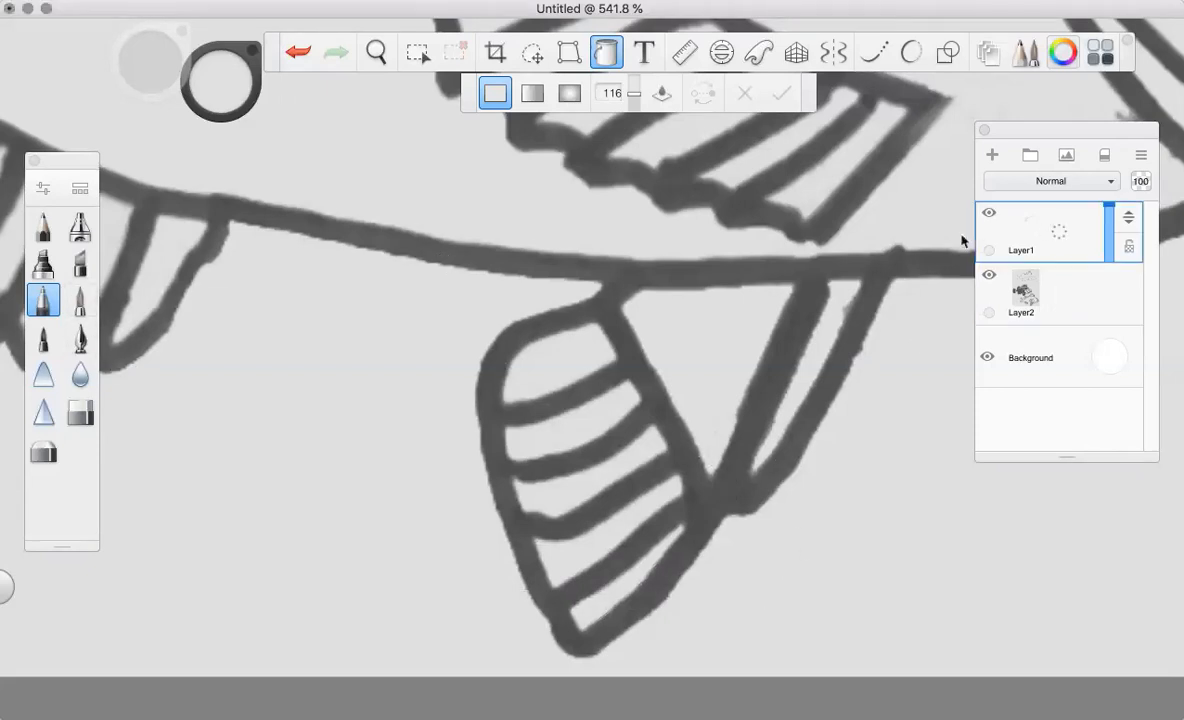
click(606, 52)
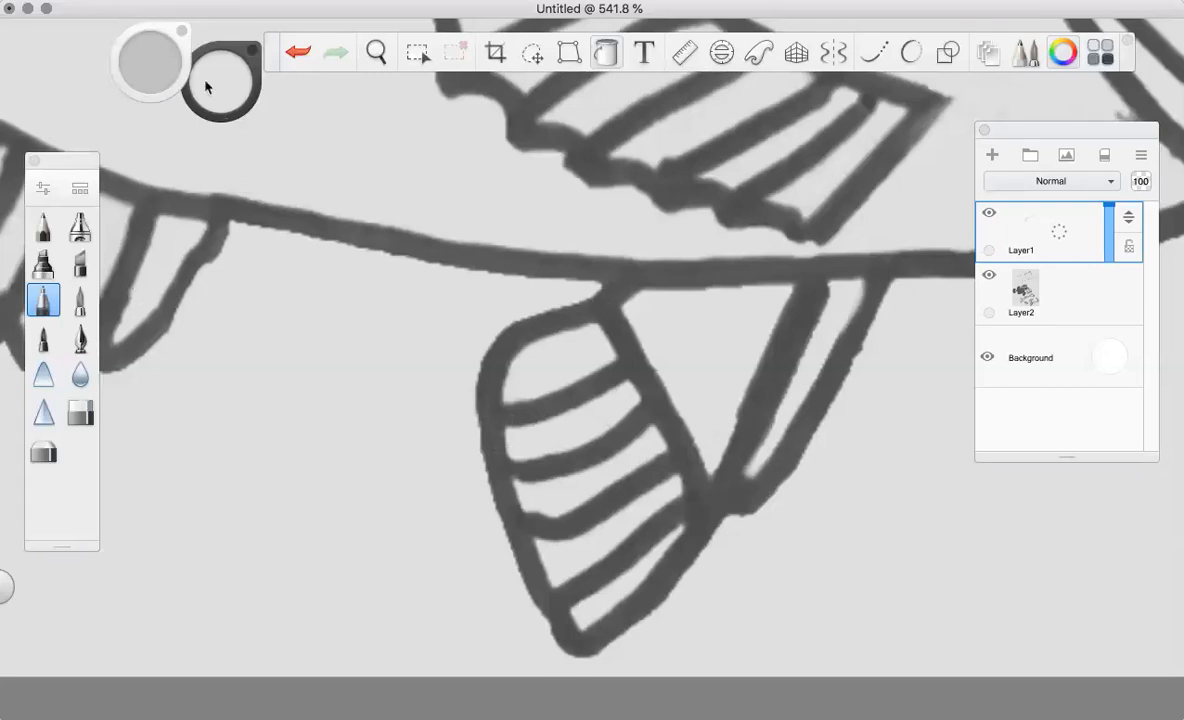
key(space)
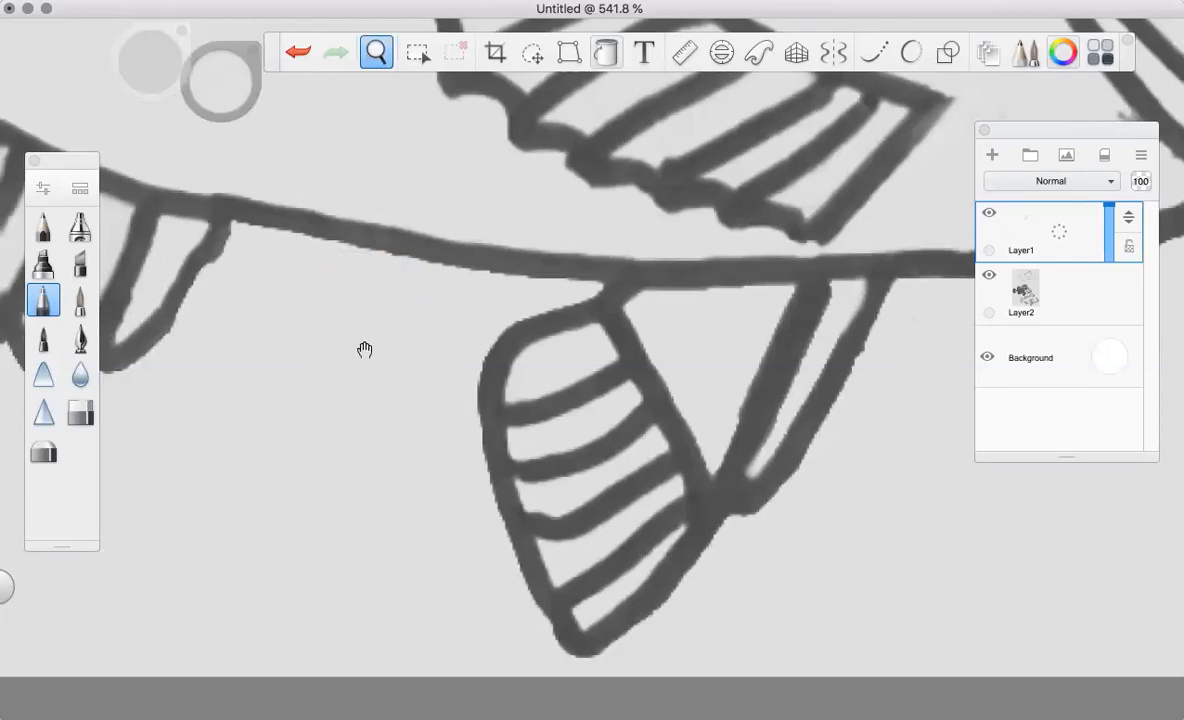
drag(365, 346, 627, 411)
key(space)
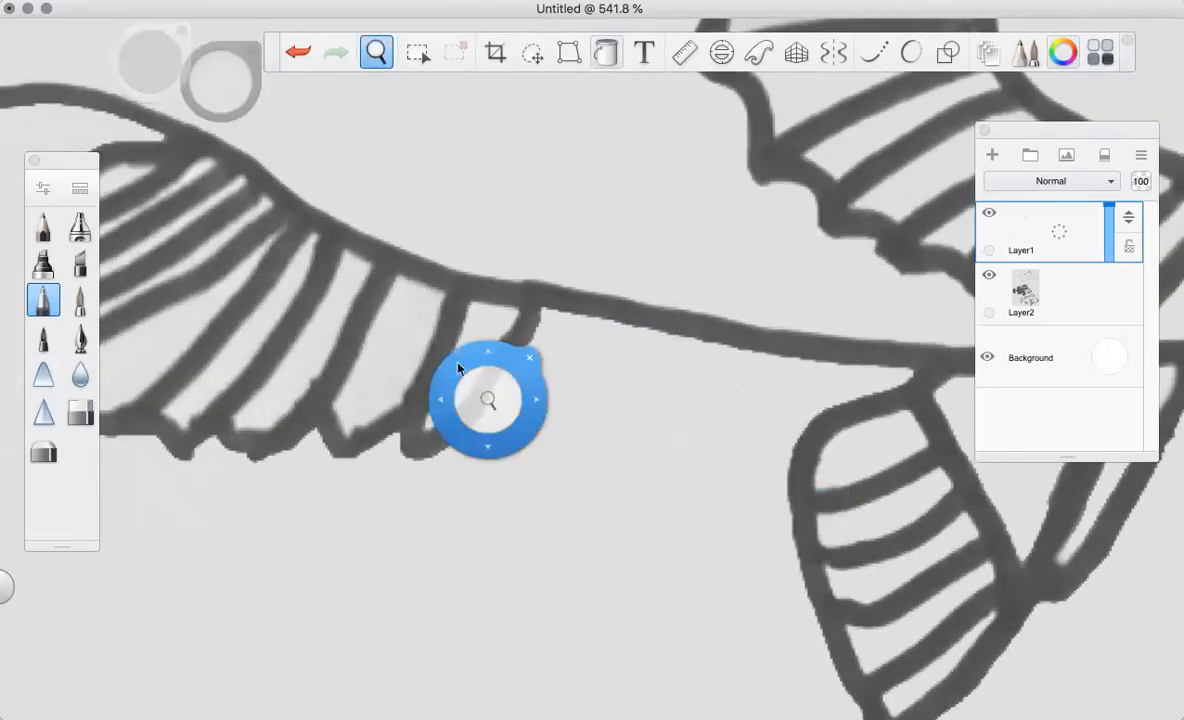
drag(440, 402, 676, 528)
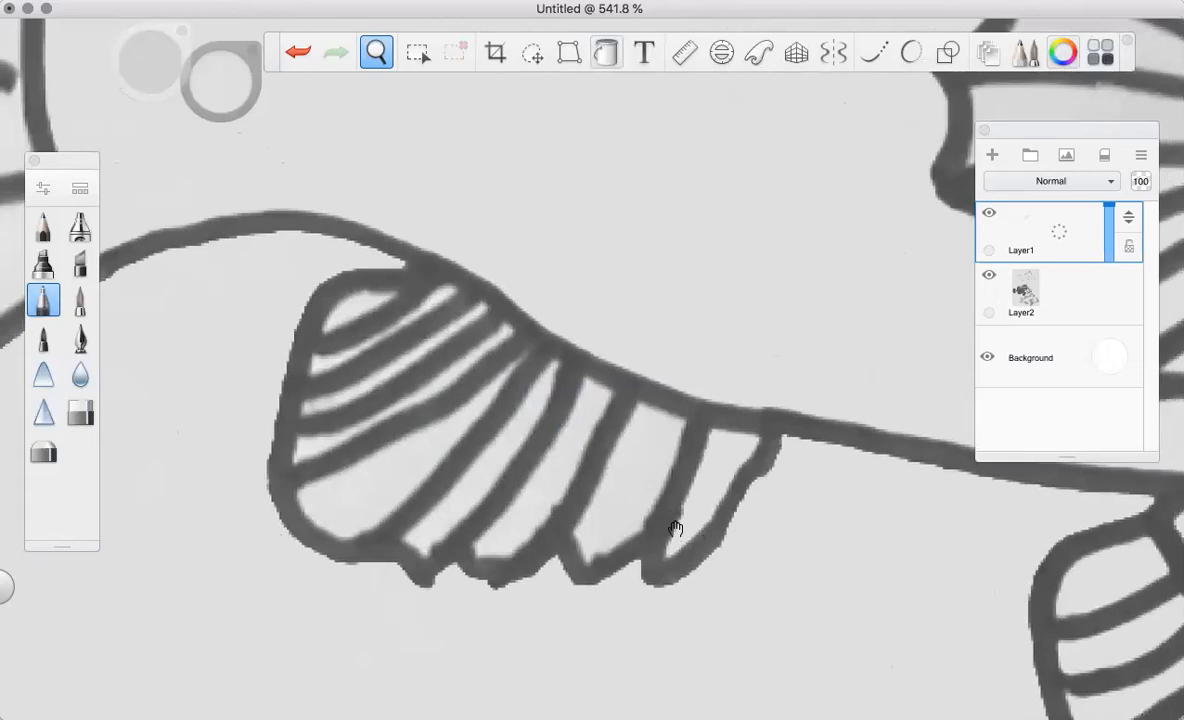
click(605, 52)
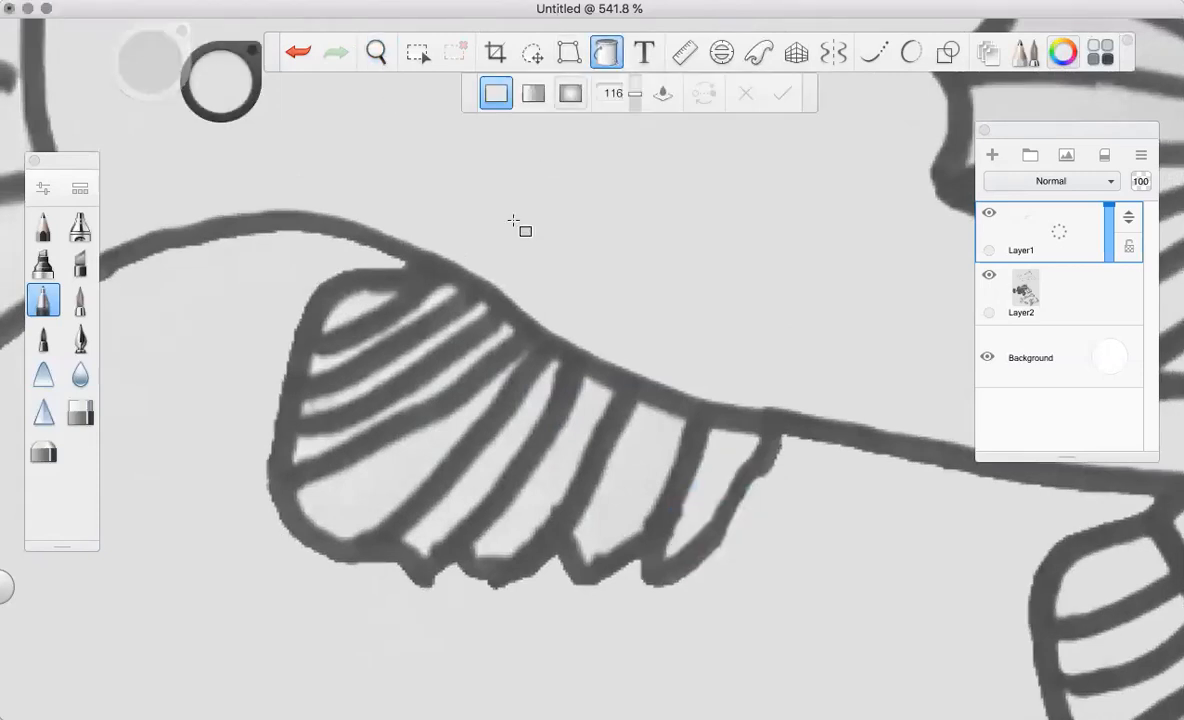
click(363, 301)
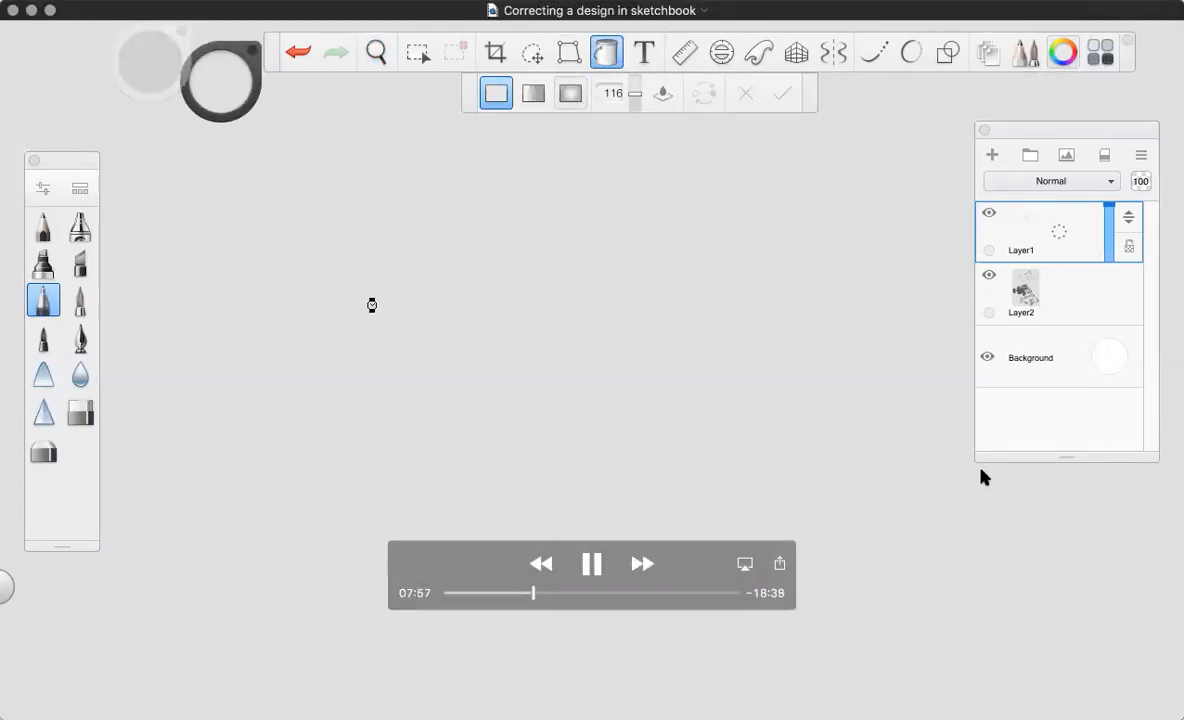
click(591, 563)
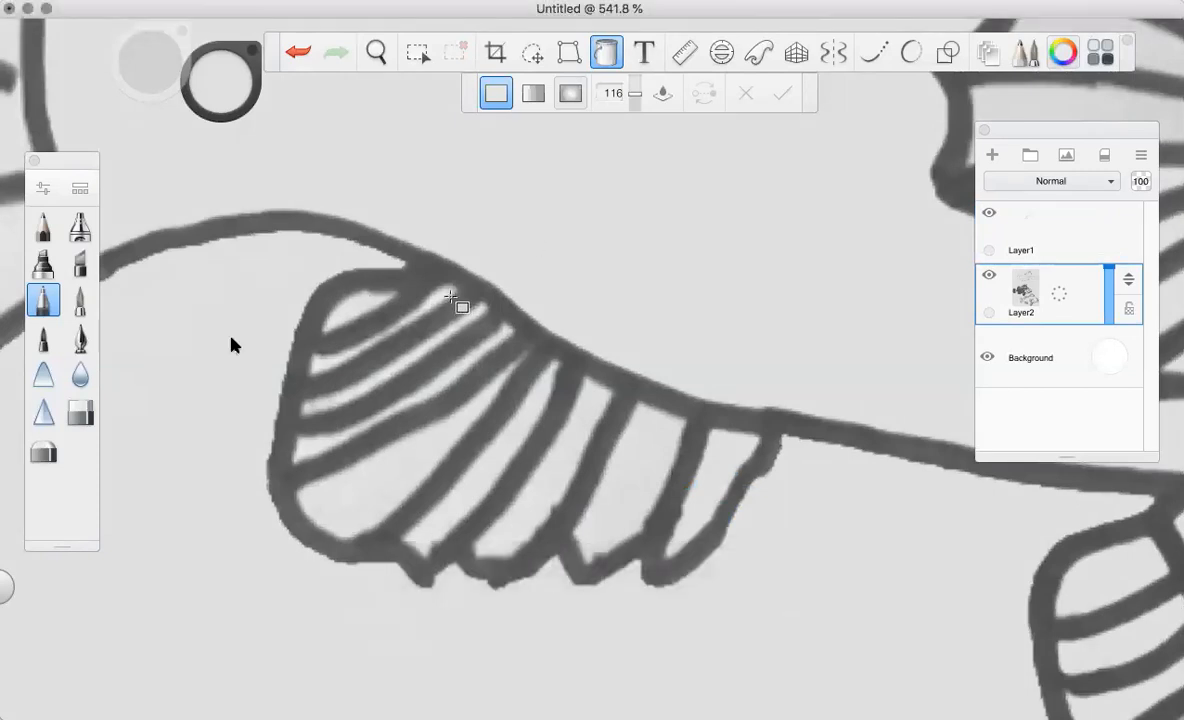
mouse_move(47, 172)
mouse_down()
mouse_move(20, 176)
mouse_move(37, 202)
mouse_move(52, 167)
mouse_move(38, 167)
mouse_up()
mouse_move(60, 176)
mouse_down()
mouse_move(198, 206)
mouse_move(186, 226)
mouse_up()
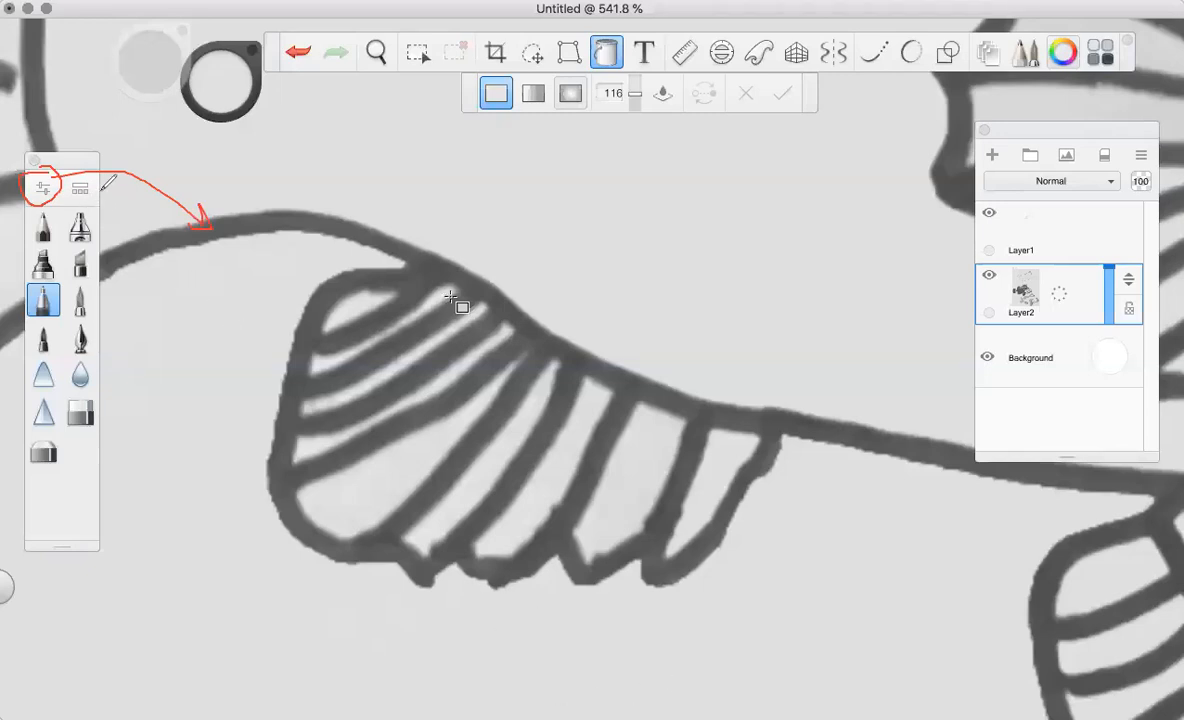
mouse_move(101, 189)
mouse_down()
mouse_move(111, 410)
mouse_move(96, 519)
mouse_move(129, 501)
mouse_move(131, 376)
mouse_move(148, 400)
mouse_up()
mouse_move(126, 295)
mouse_down()
mouse_move(126, 188)
mouse_move(138, 209)
mouse_up()
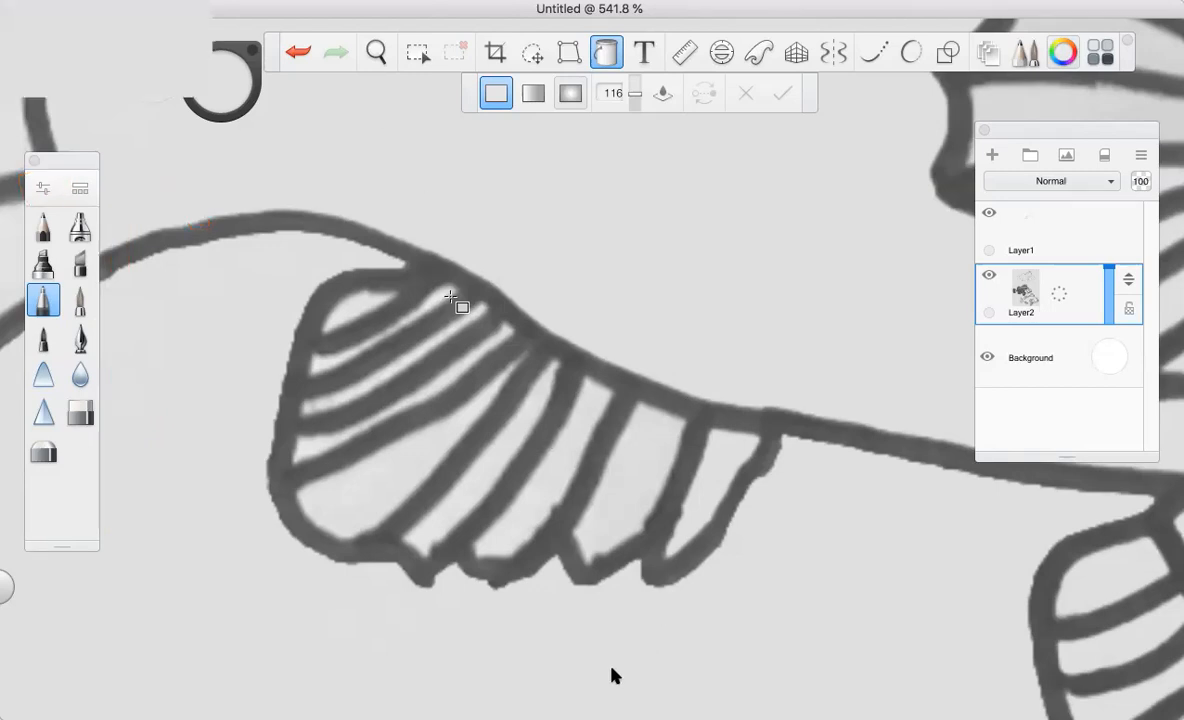
mouse_move(604, 565)
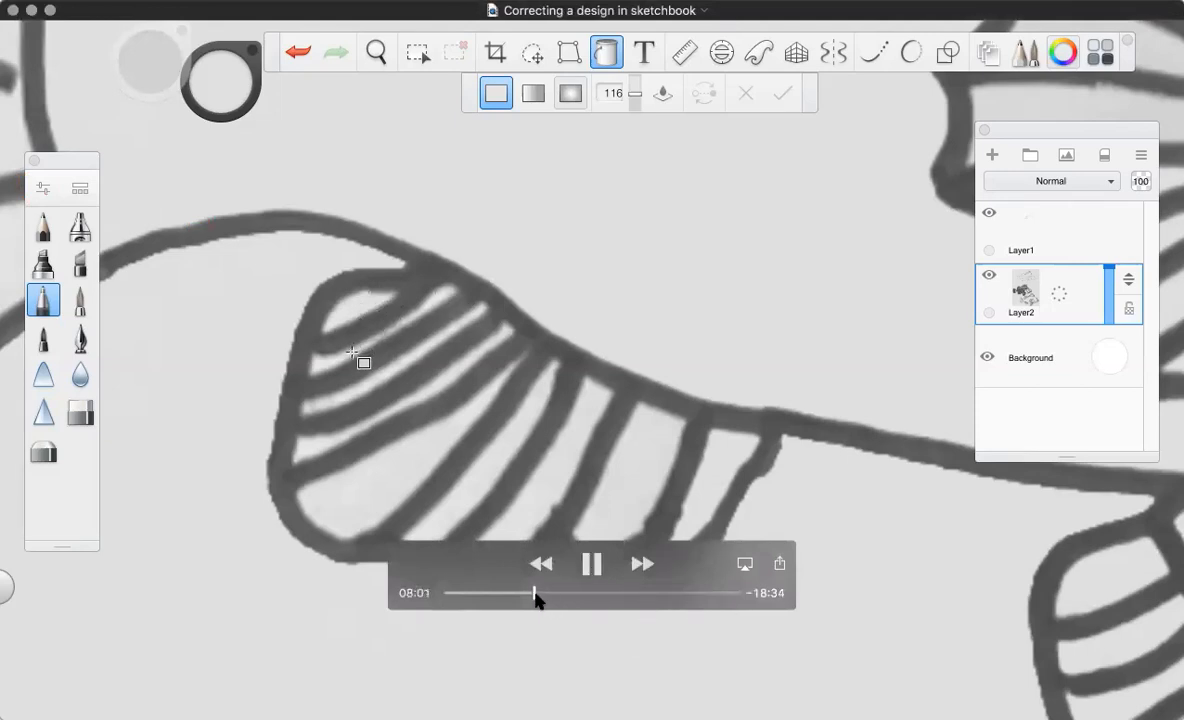
drag(536, 597, 551, 599)
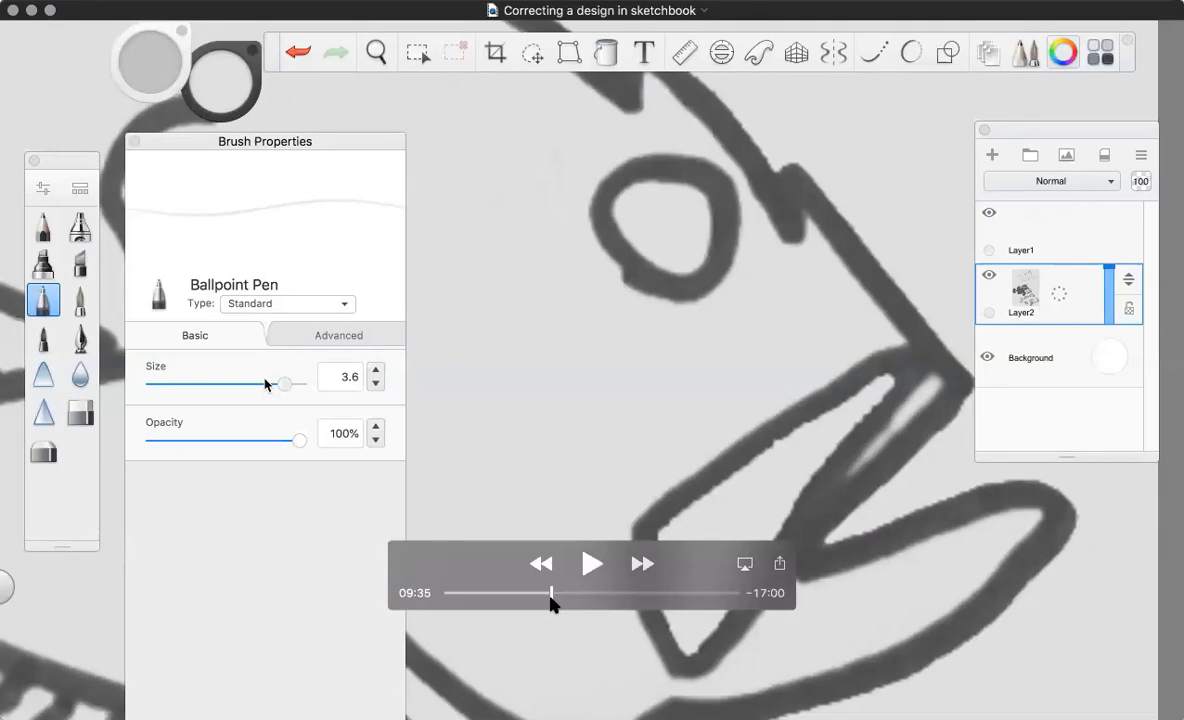
key(space)
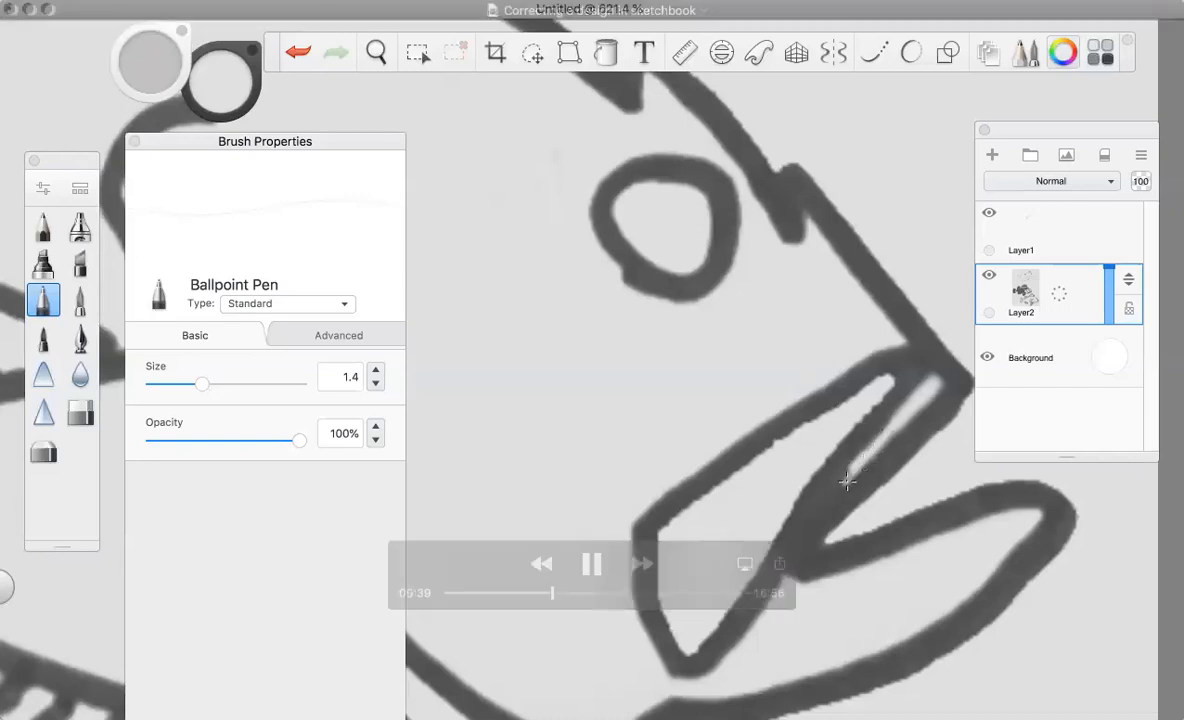
click(549, 593)
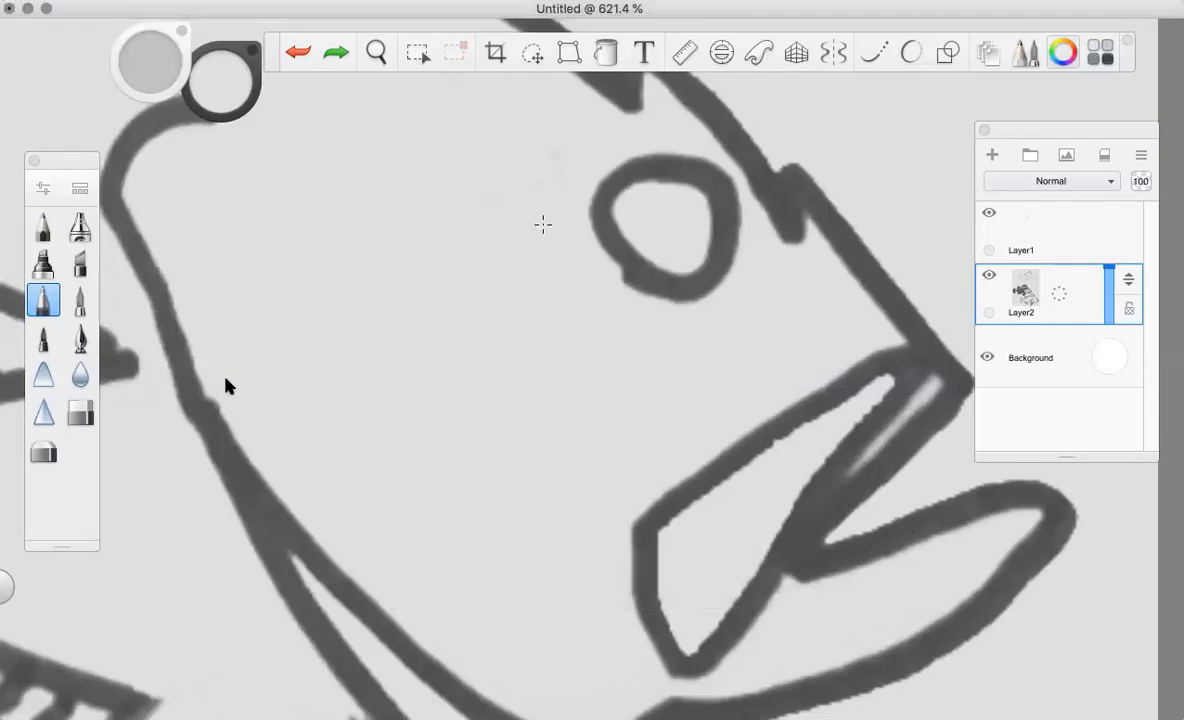
mouse_move(228, 382)
mouse_down()
mouse_move(194, 393)
mouse_move(228, 422)
mouse_up()
drag(609, 260, 639, 279)
mouse_move(818, 222)
mouse_down()
mouse_move(799, 208)
mouse_move(803, 230)
mouse_up()
mouse_move(673, 620)
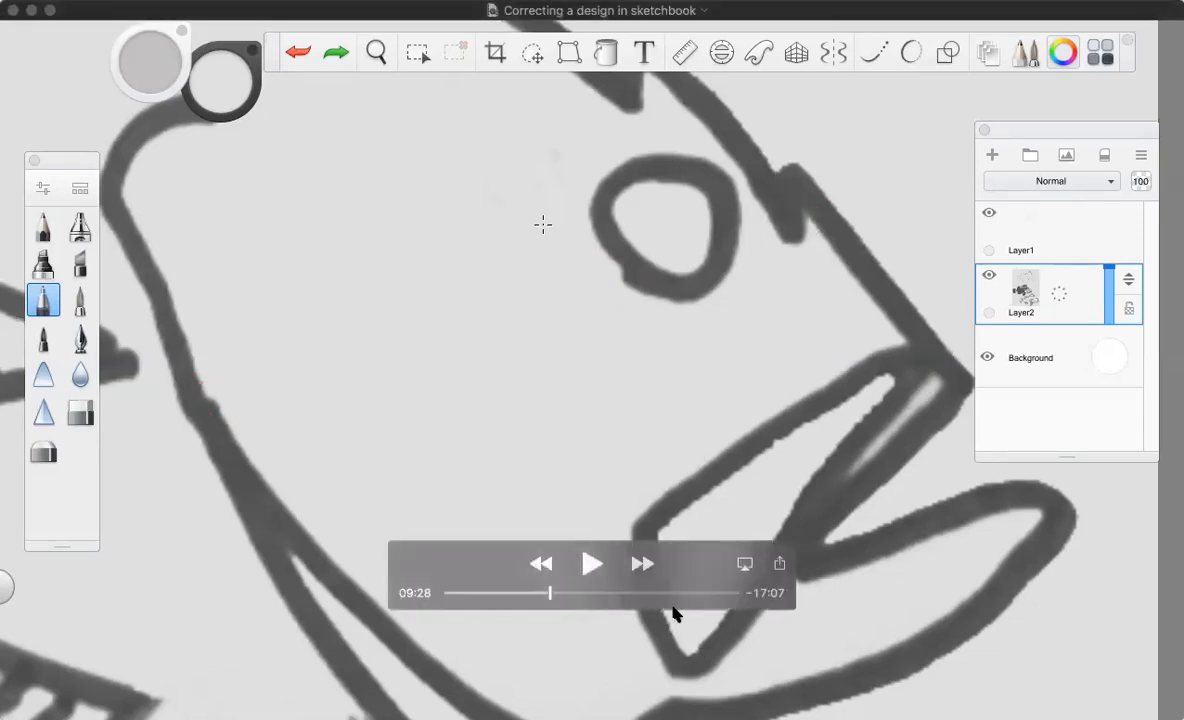
click(591, 563)
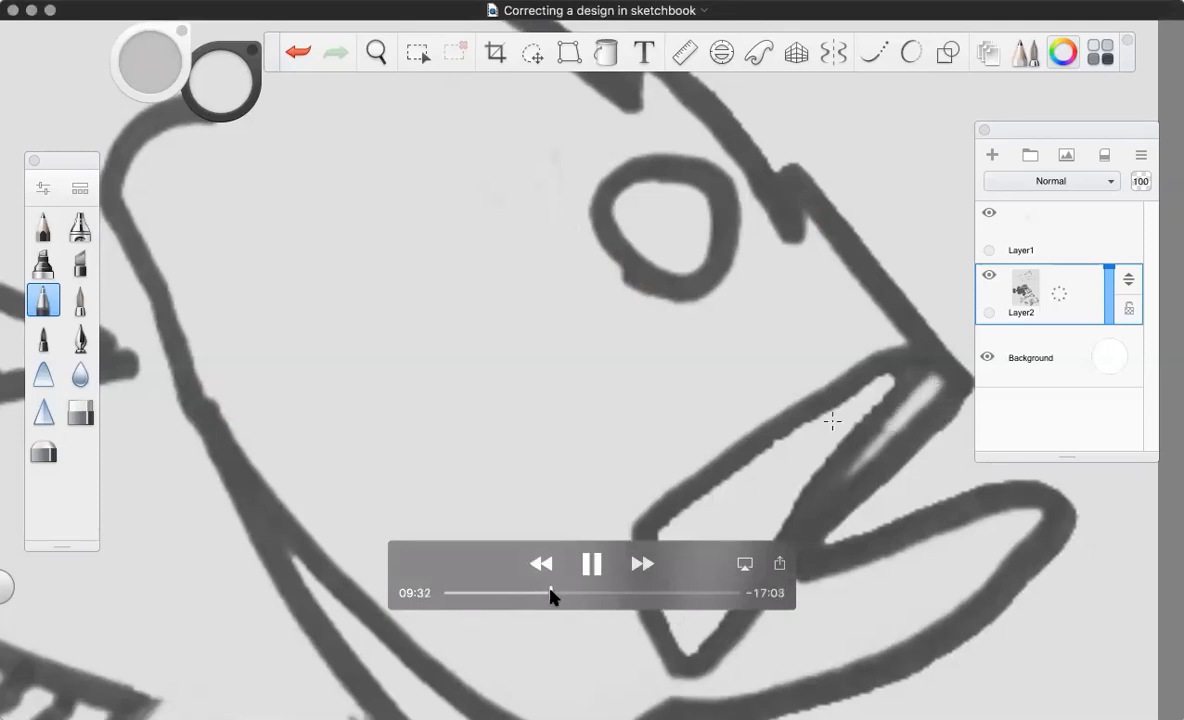
drag(553, 589, 558, 593)
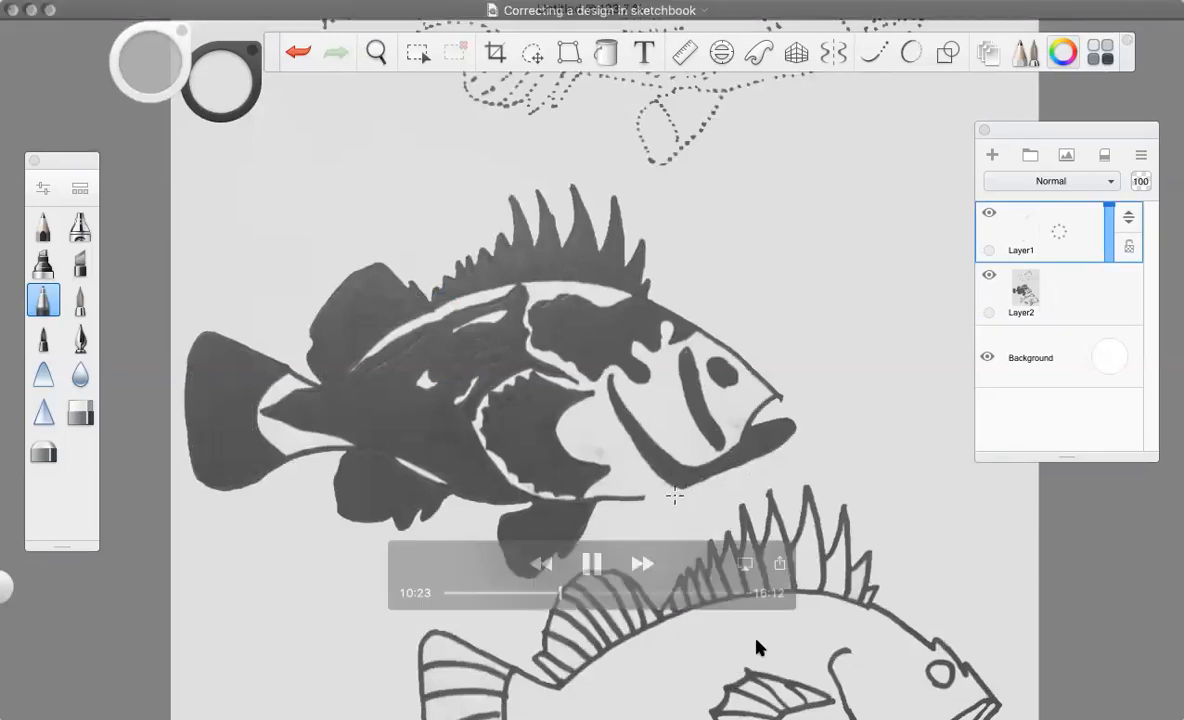
click(592, 566)
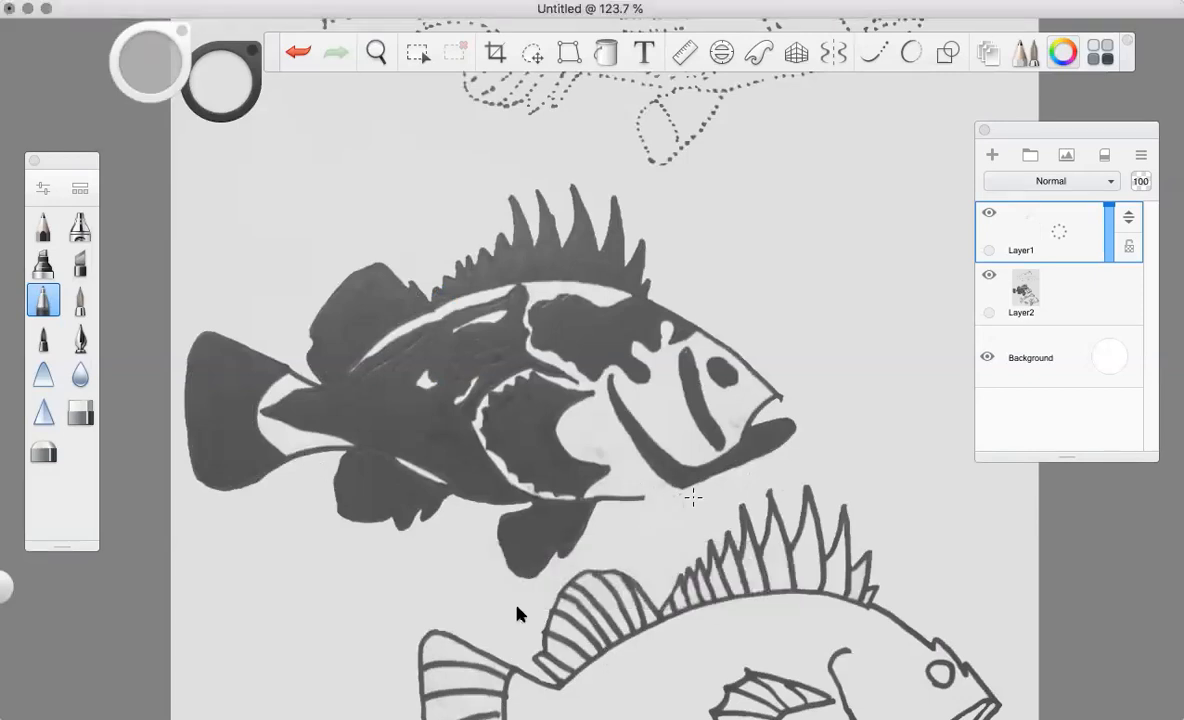
mouse_move(312, 432)
mouse_down()
mouse_move(281, 442)
mouse_move(297, 462)
mouse_move(336, 457)
mouse_move(341, 440)
mouse_move(305, 440)
mouse_up()
mouse_move(276, 502)
mouse_down()
mouse_move(292, 459)
mouse_move(296, 471)
mouse_up()
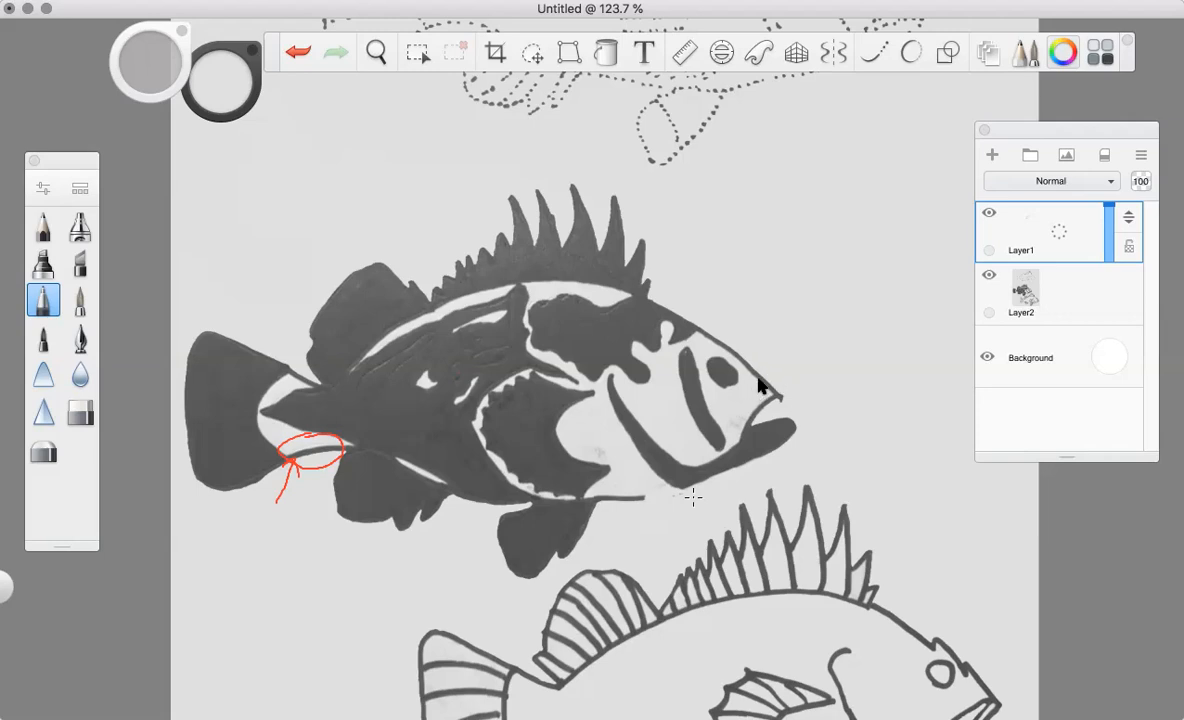
mouse_move(740, 395)
mouse_down()
mouse_move(750, 446)
mouse_move(788, 430)
mouse_move(784, 382)
mouse_move(750, 397)
mouse_up()
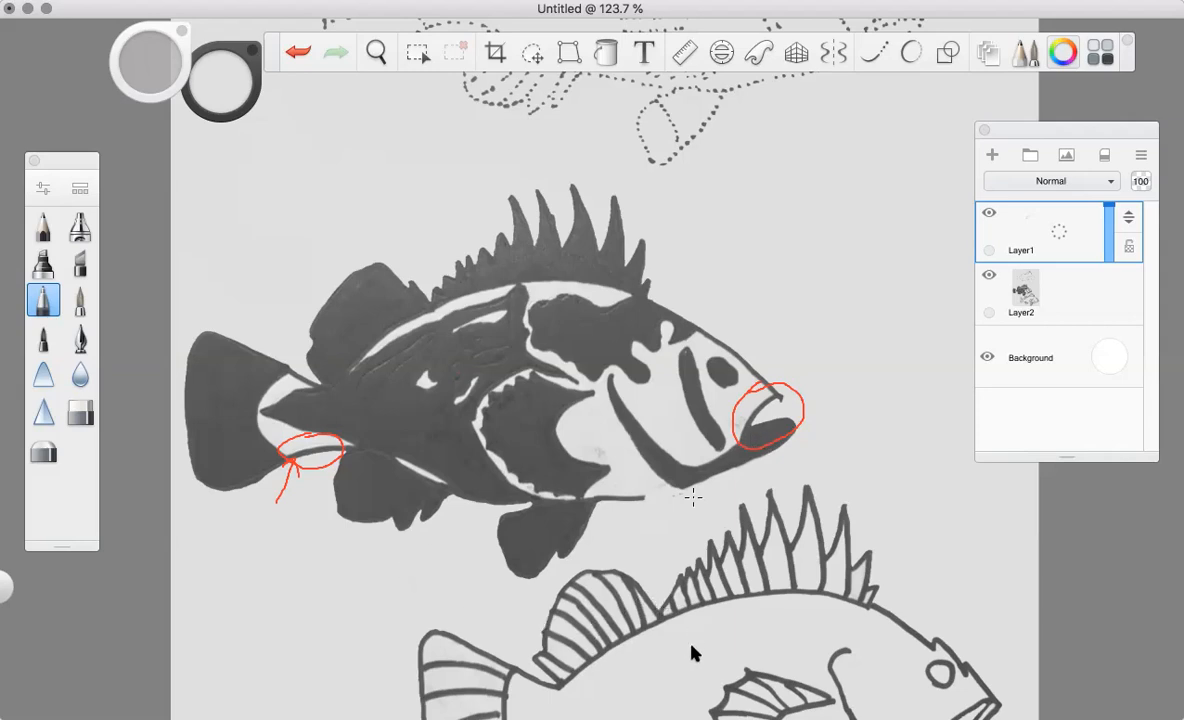
key(Escape)
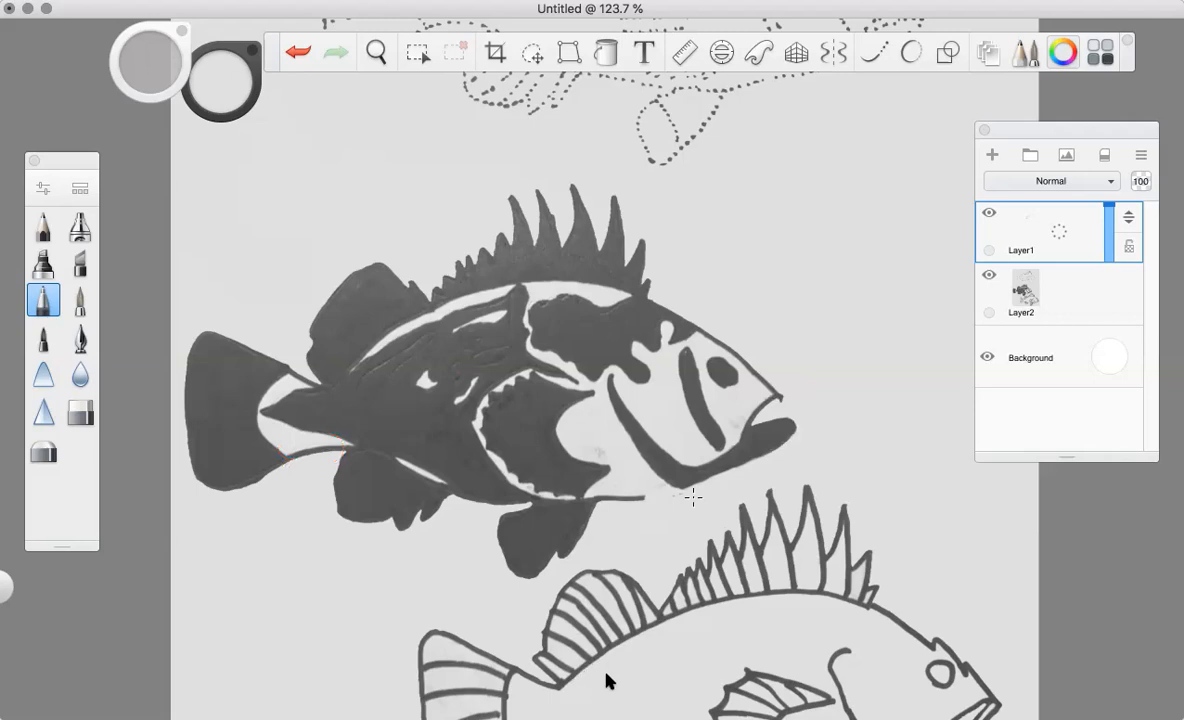
mouse_move(658, 587)
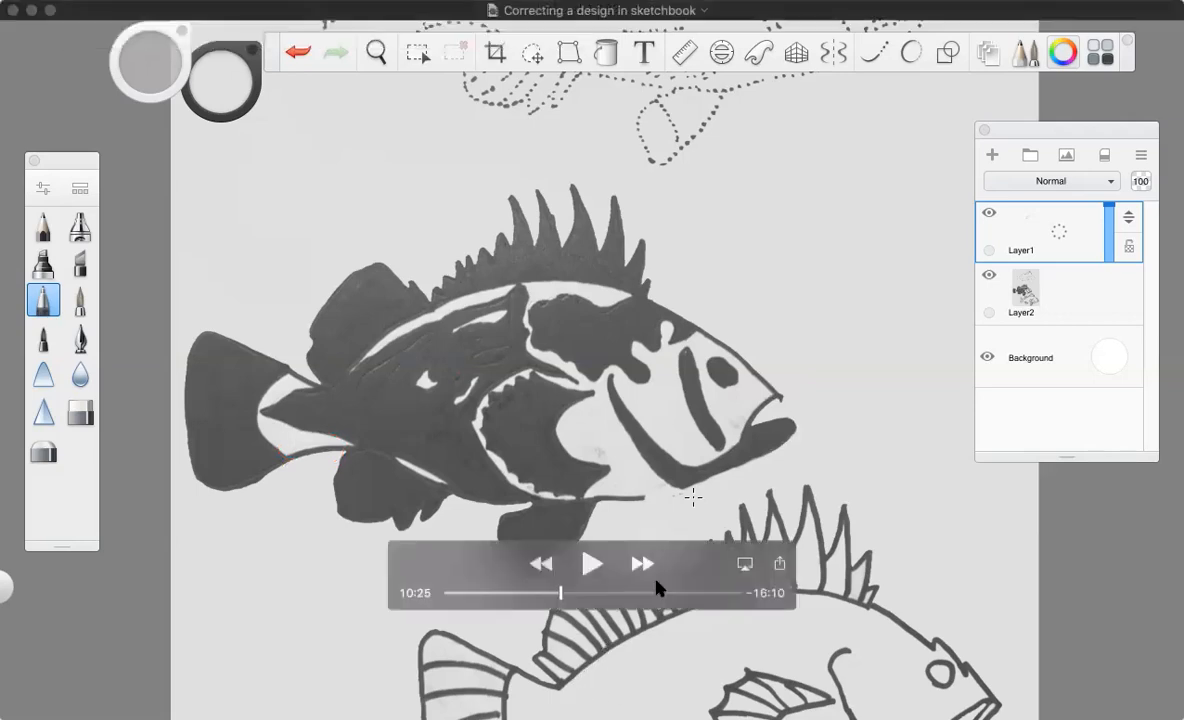
click(593, 565)
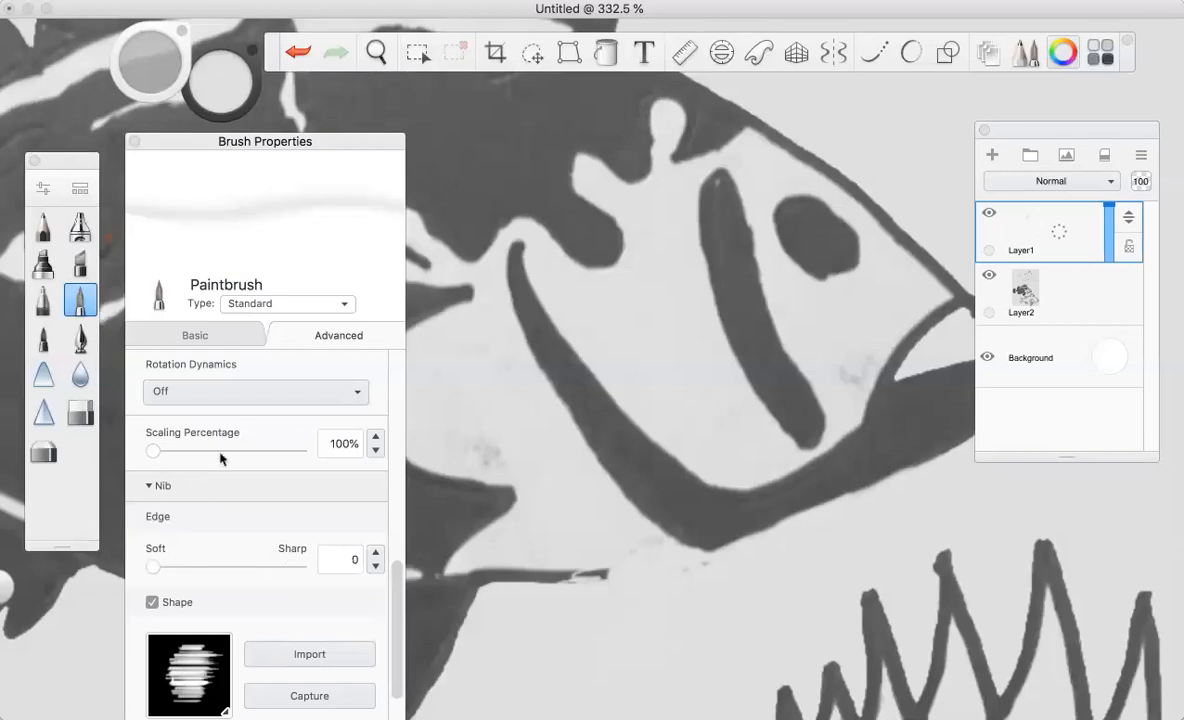
Step: Replace the Paintbrush's streaky nib shape with the soft round shape in its advanced brush properties
scroll(298, 545, down, 3)
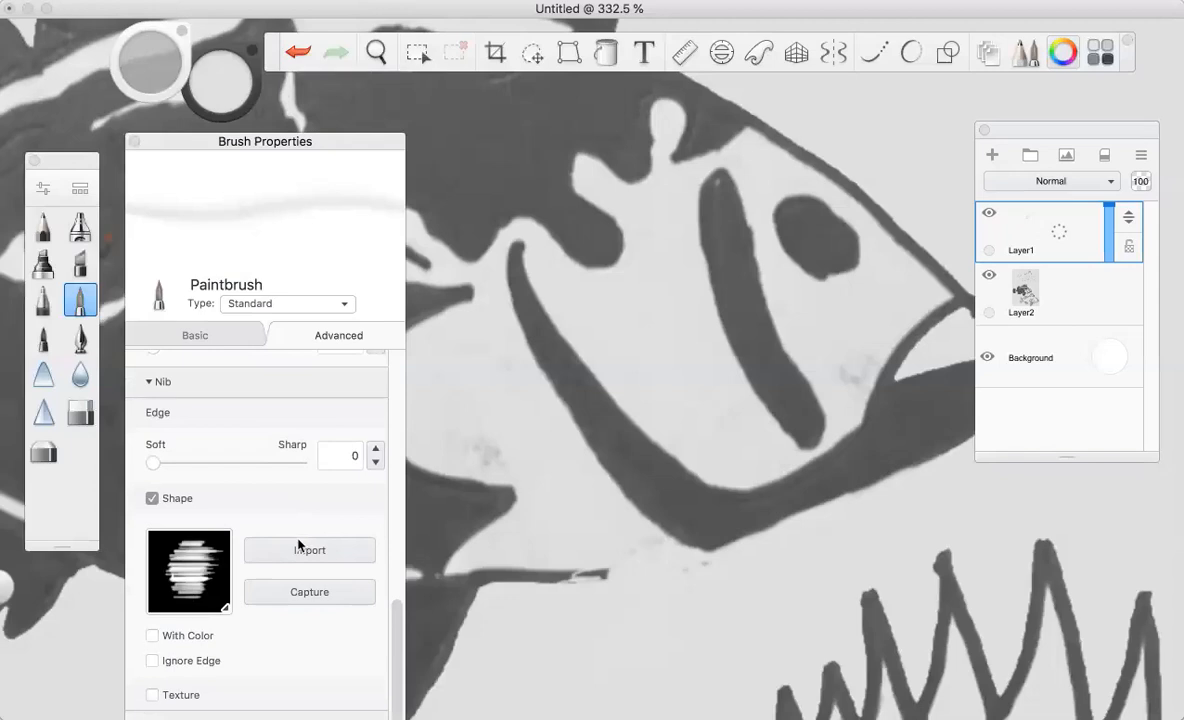
click(186, 564)
drag(301, 143, 300, 9)
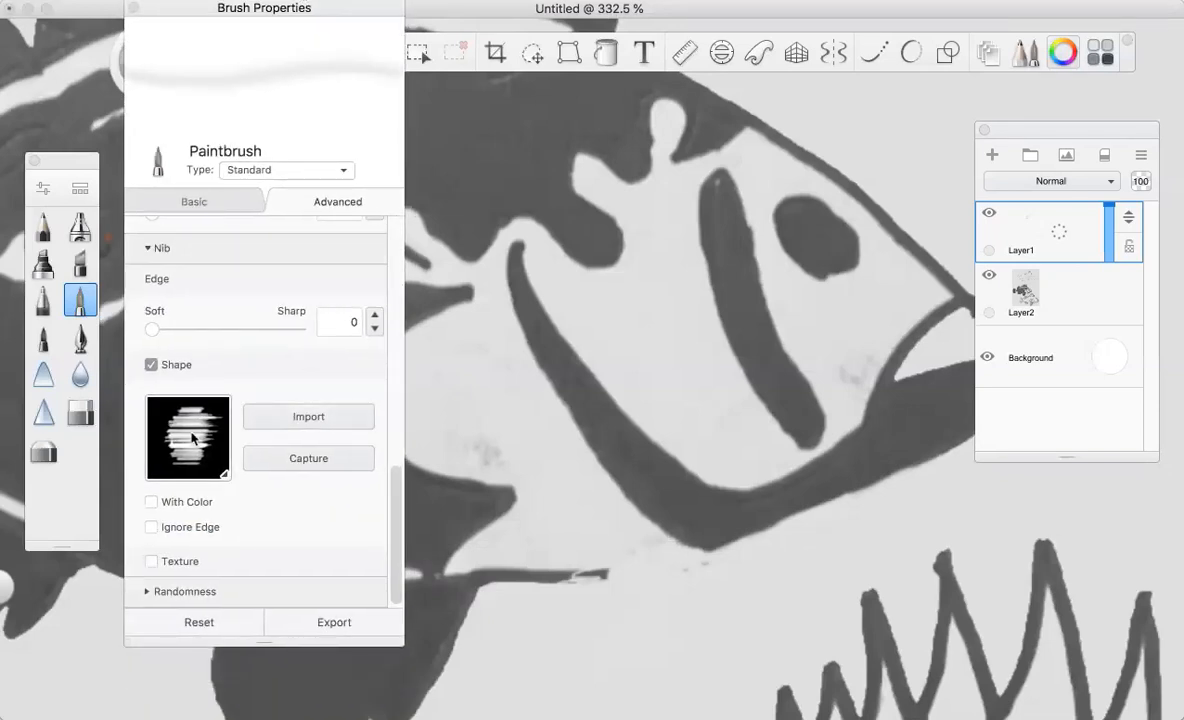
click(193, 437)
click(210, 658)
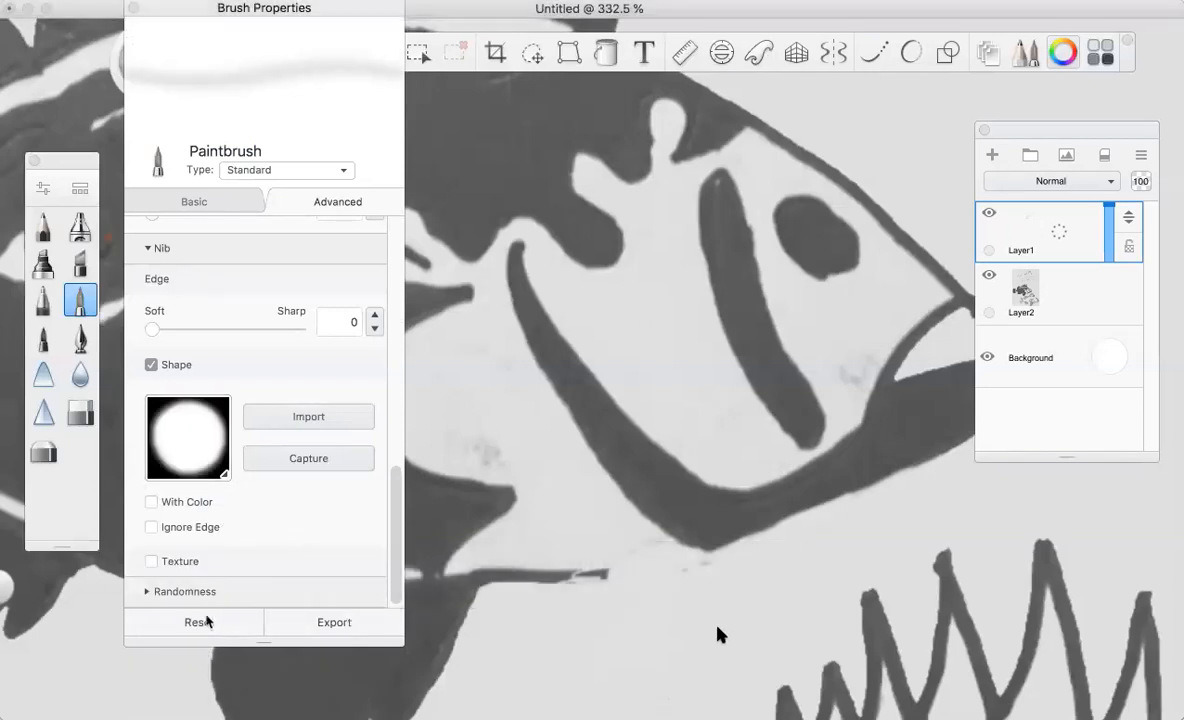
scroll(275, 441, up, 10)
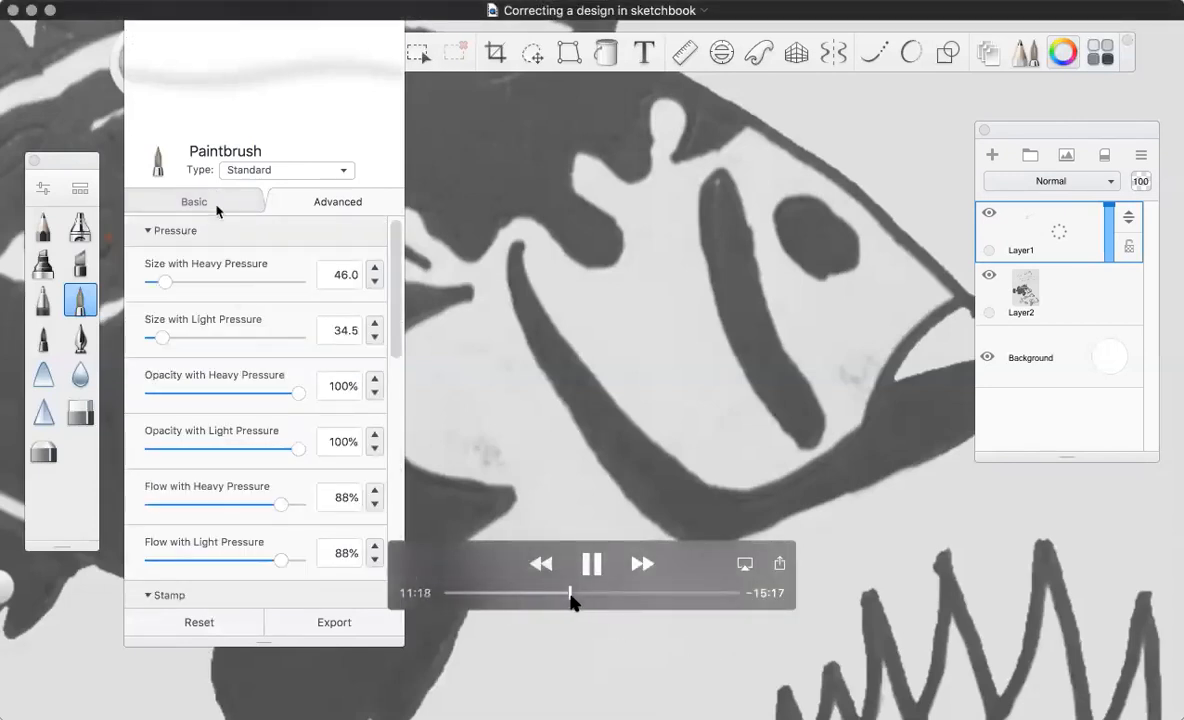
drag(572, 597, 584, 598)
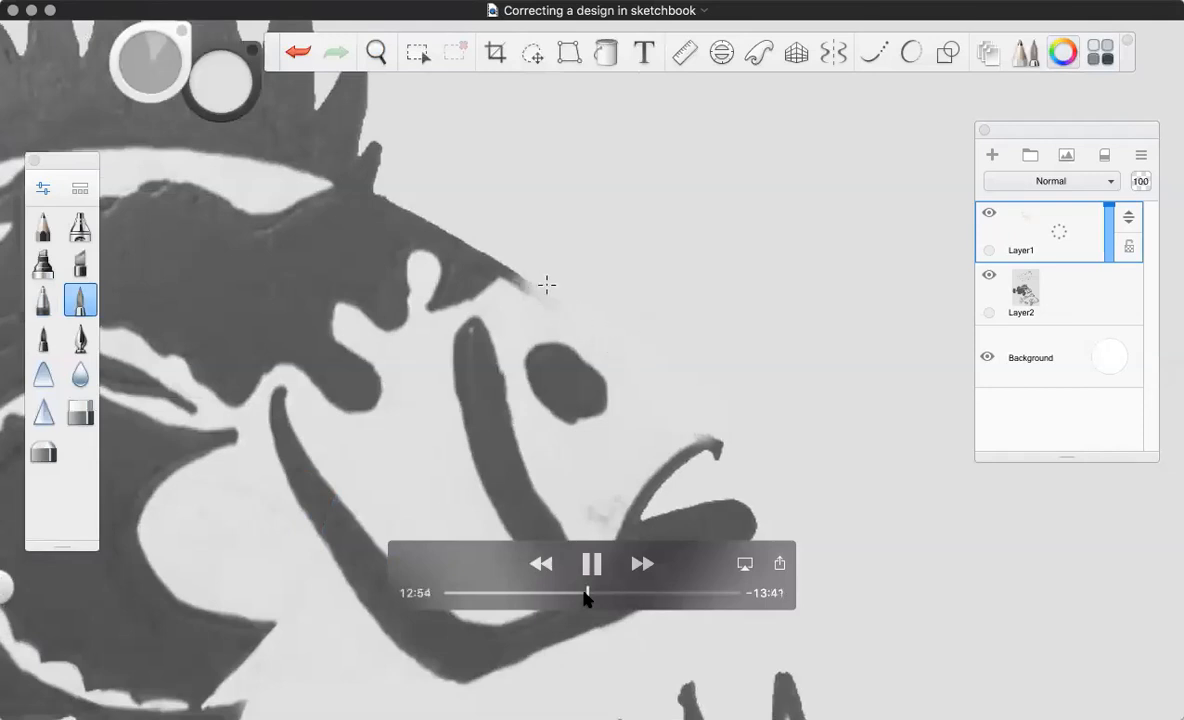
click(585, 593)
drag(585, 593, 601, 595)
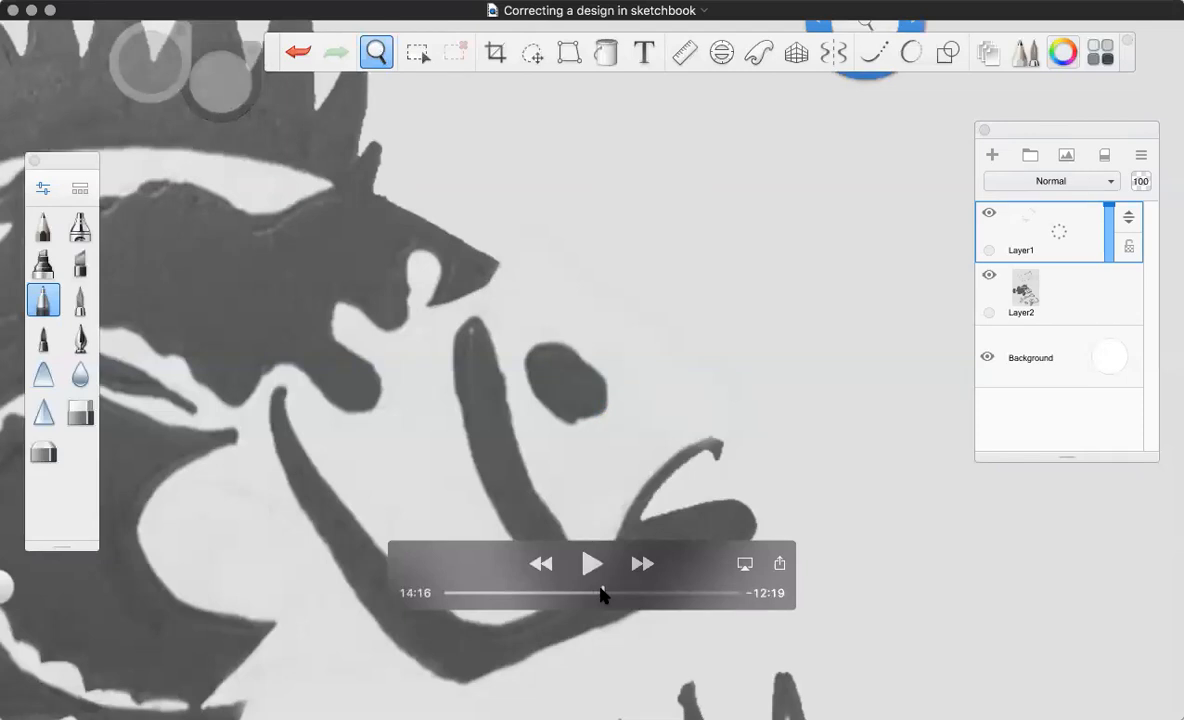
drag(601, 595, 601, 595)
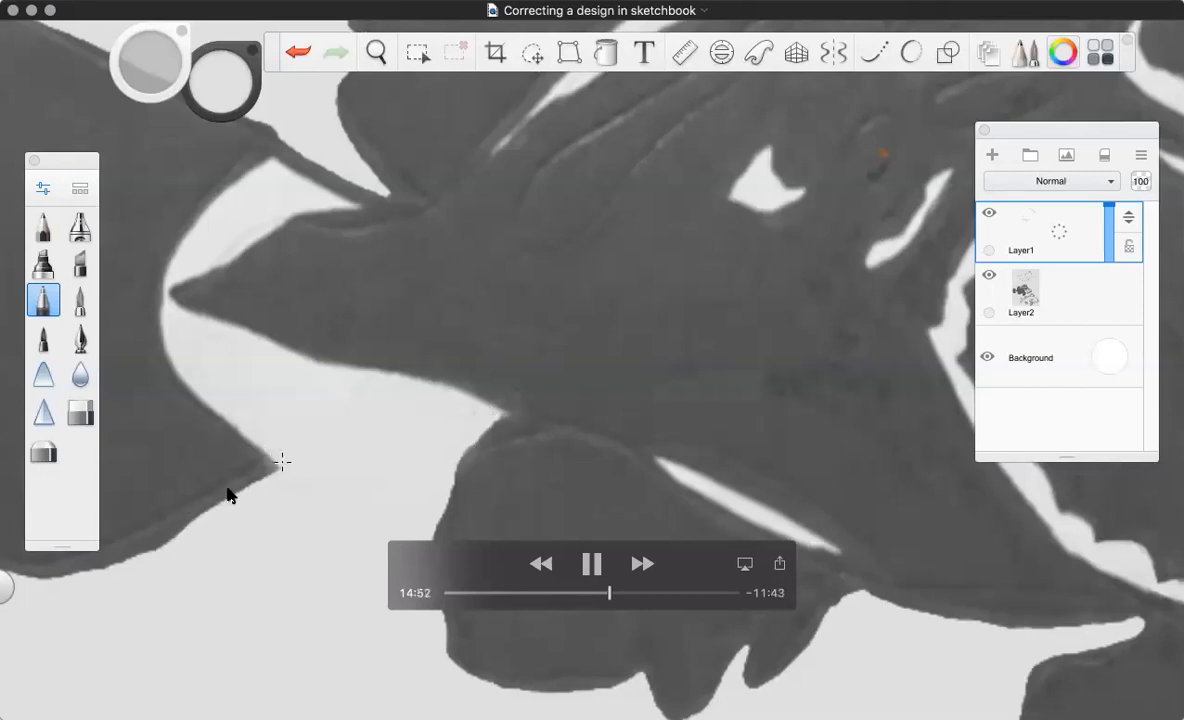
click(611, 593)
key(space)
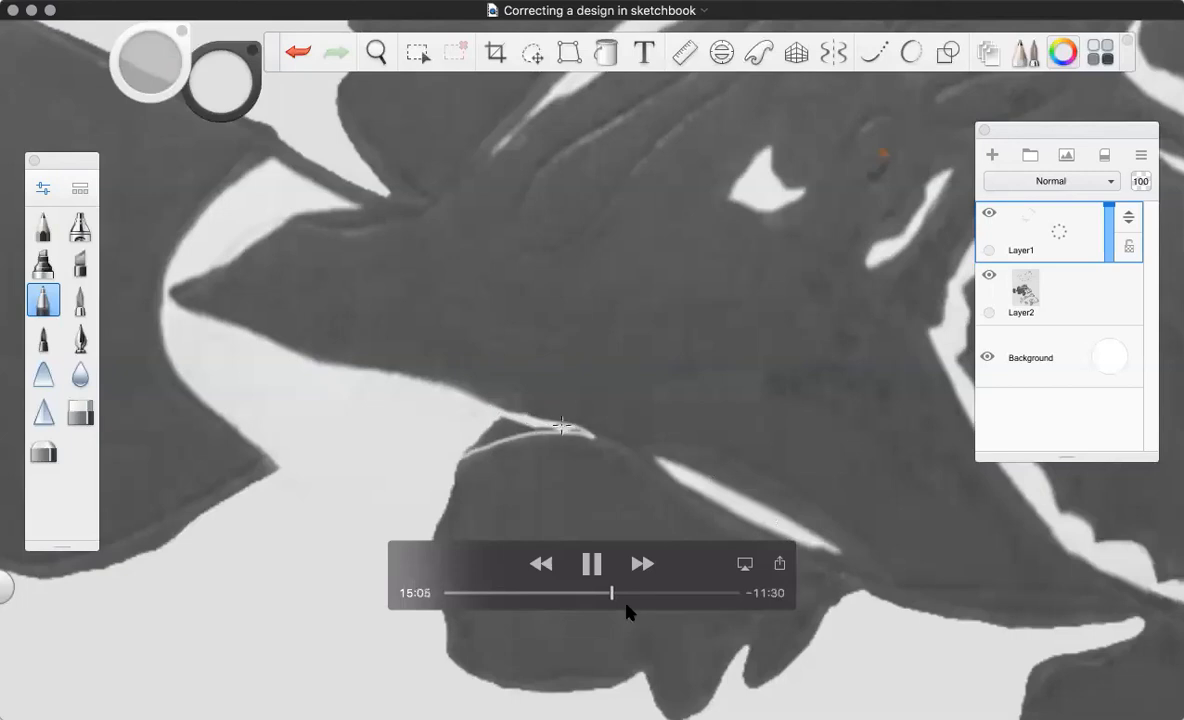
drag(610, 593, 620, 595)
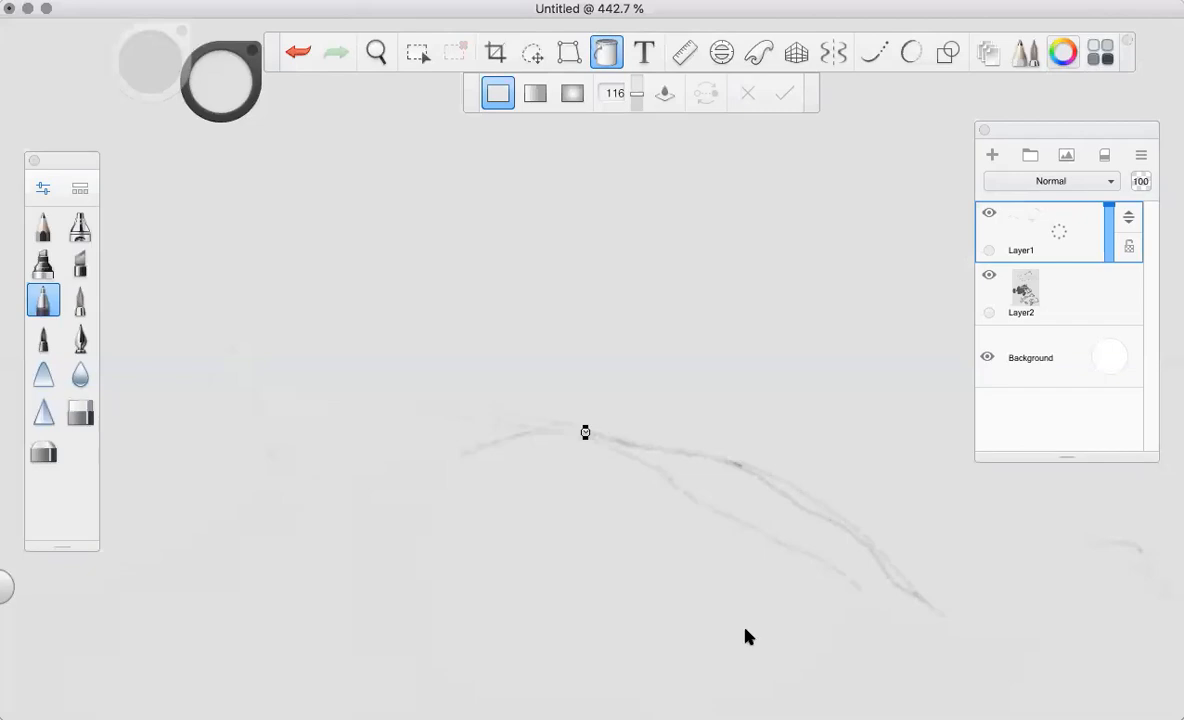
mouse_move(663, 640)
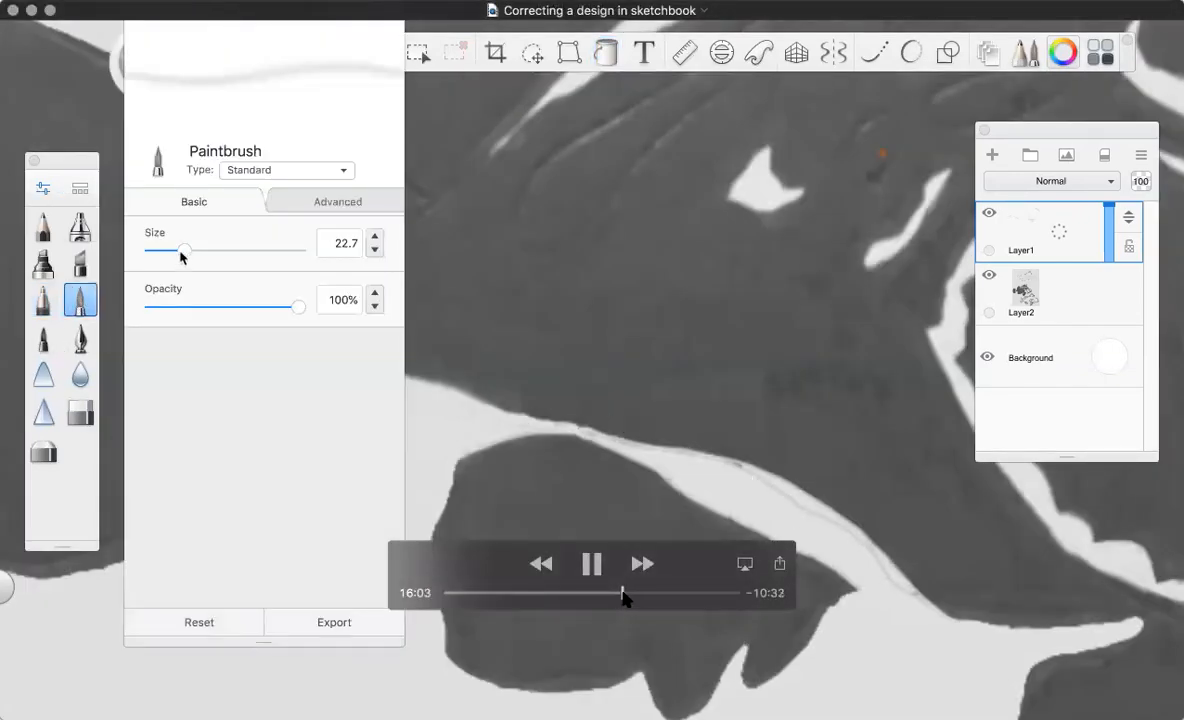
drag(619, 597, 637, 590)
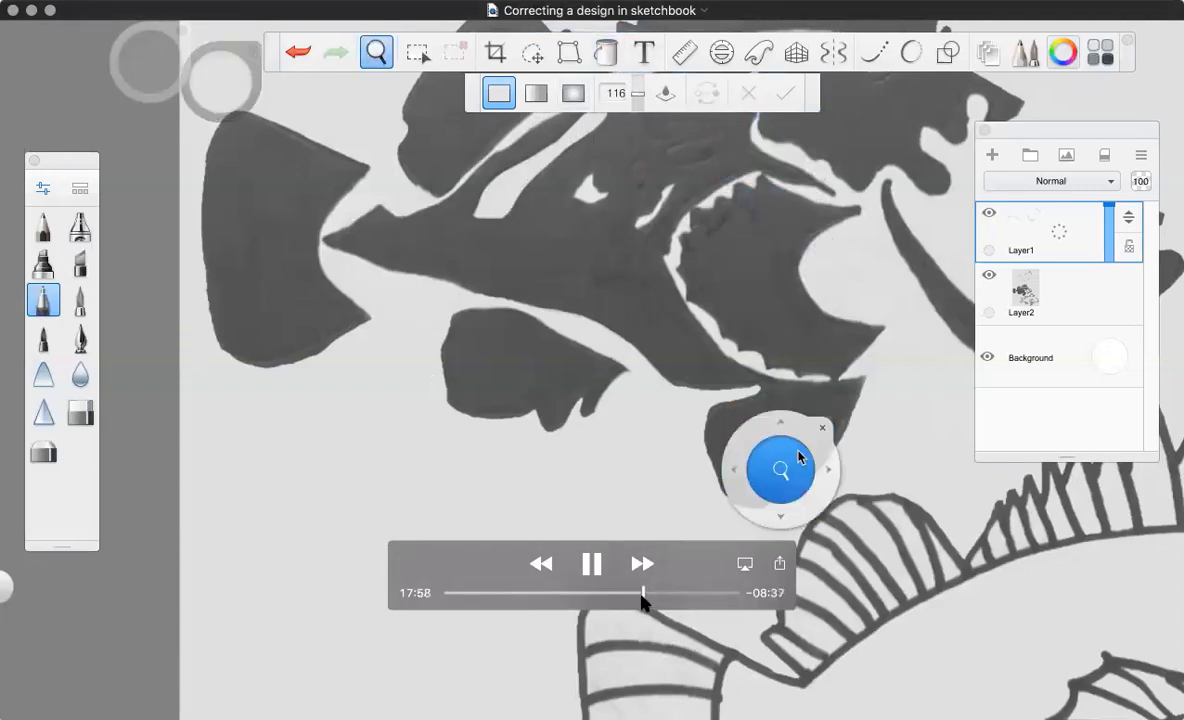
drag(641, 596, 648, 598)
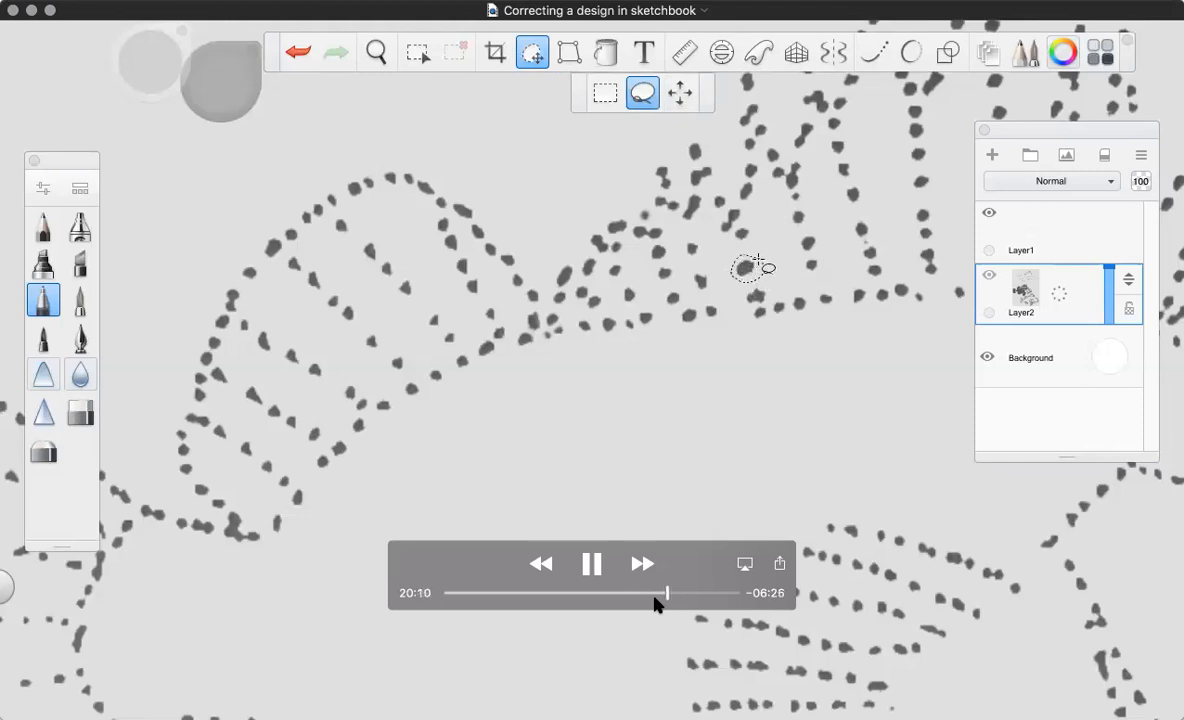
key(space)
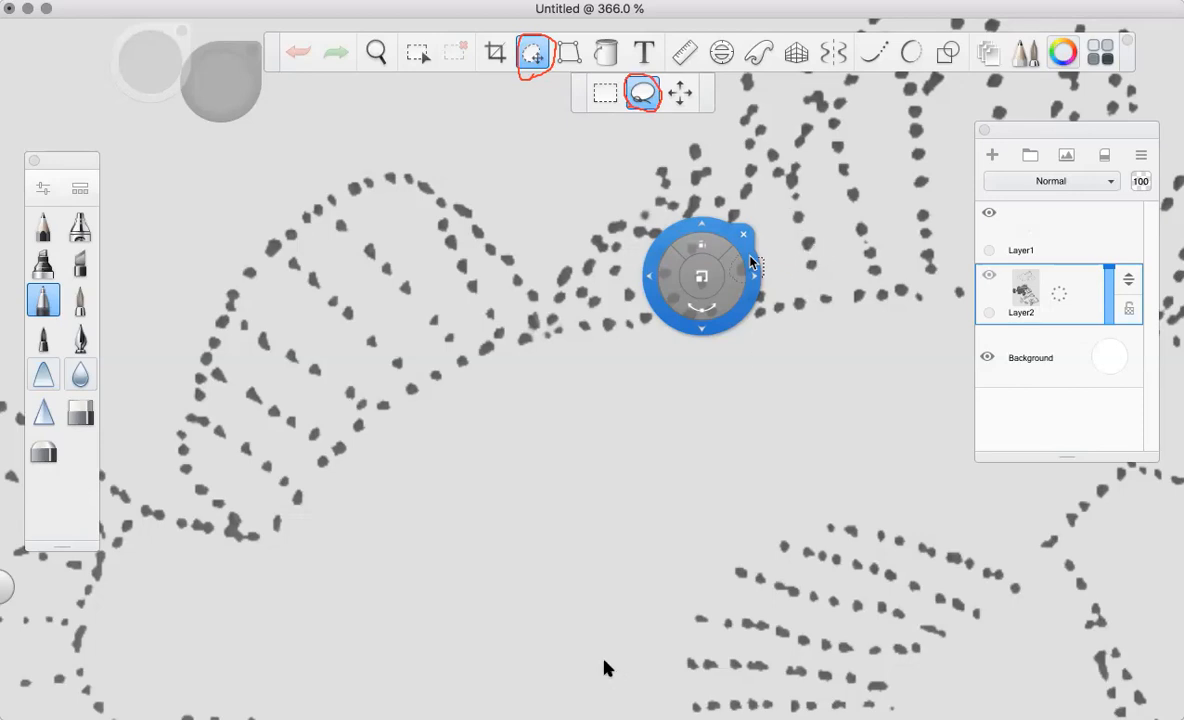
mouse_move(630, 575)
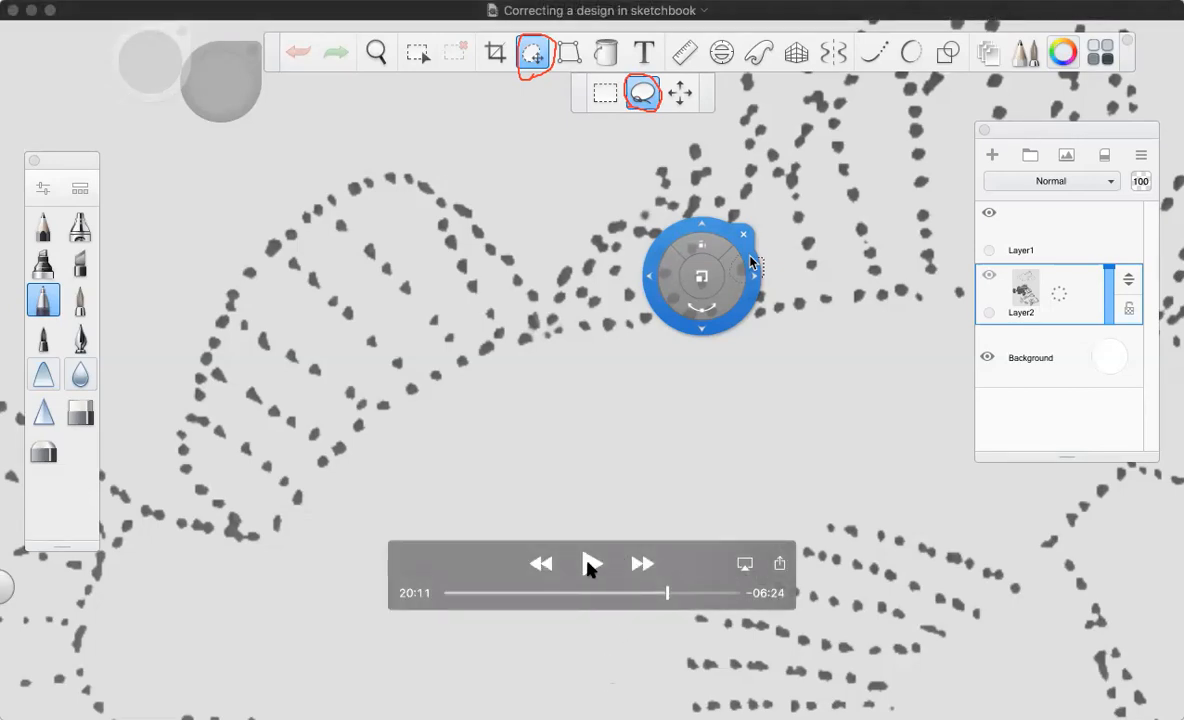
click(590, 562)
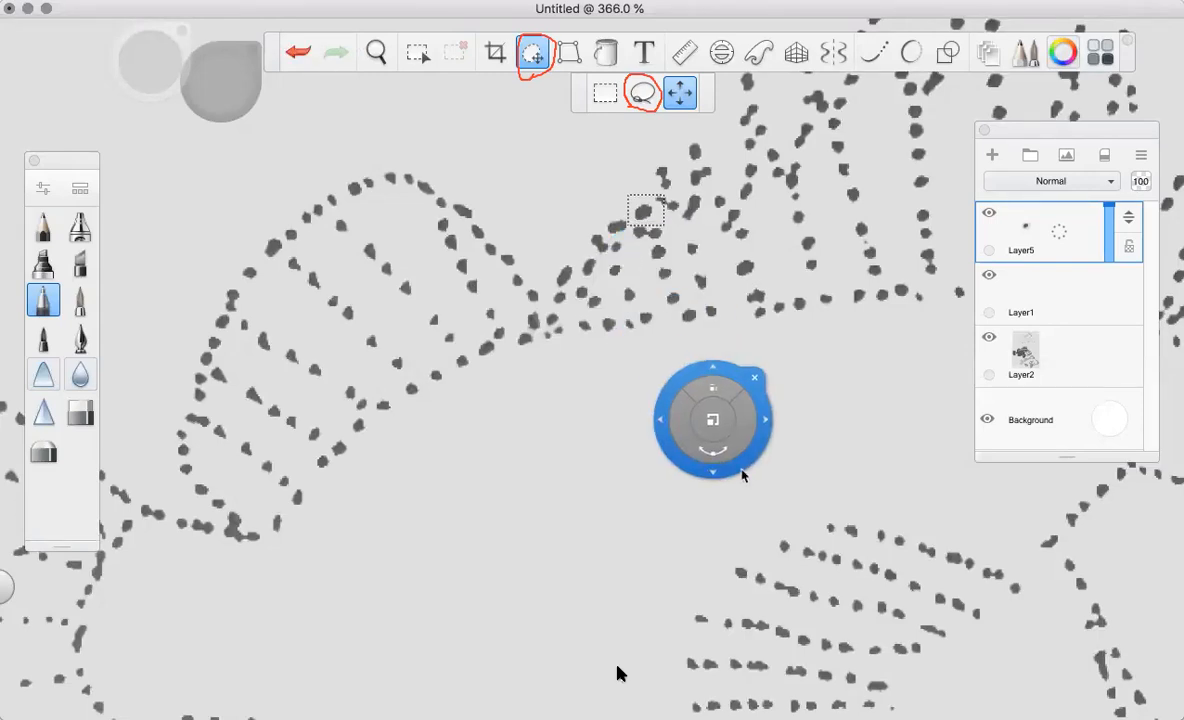
mouse_move(597, 594)
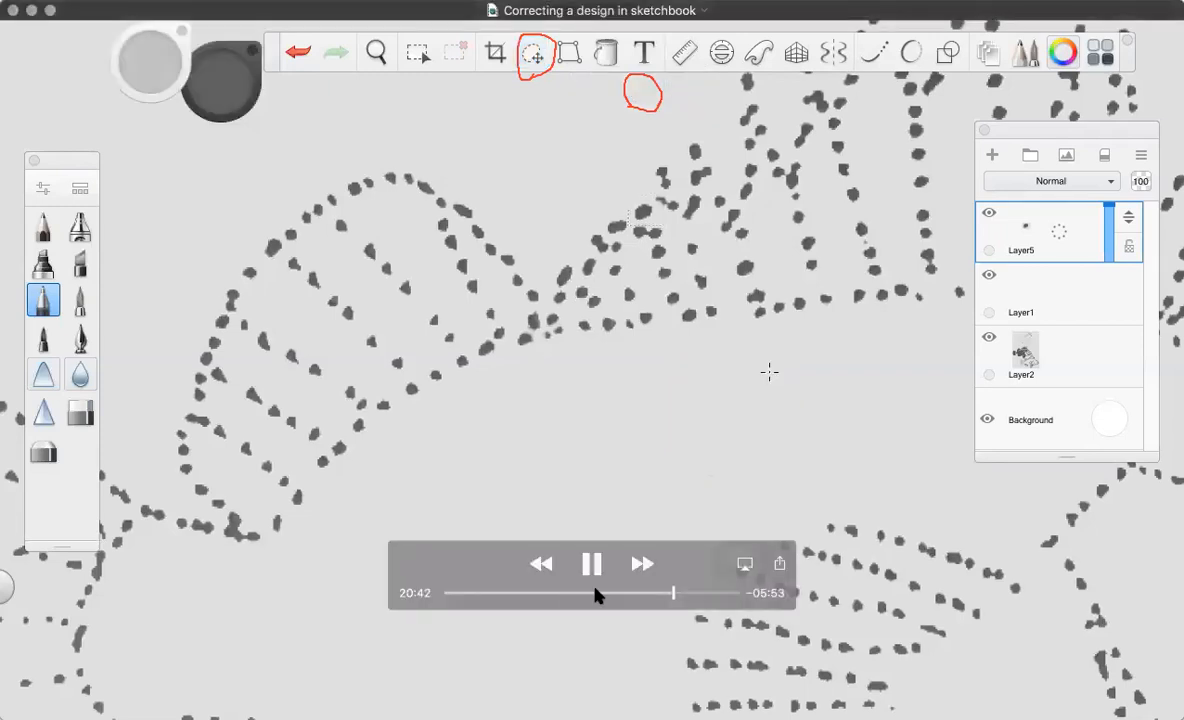
click(592, 564)
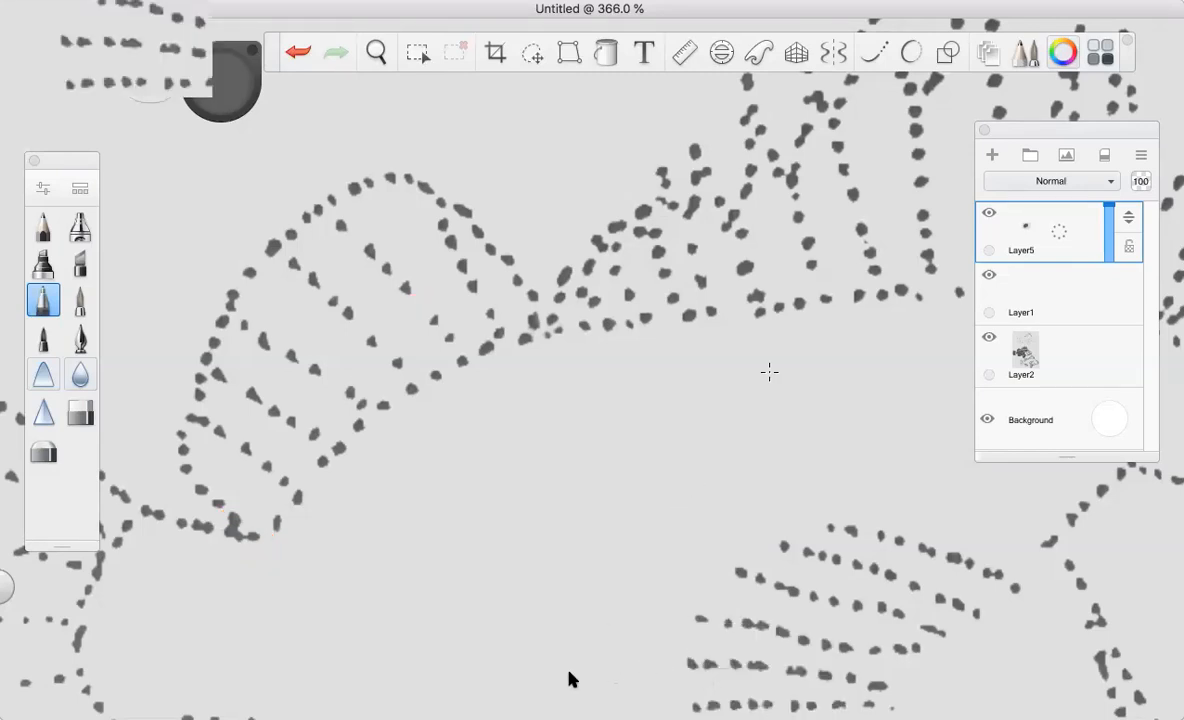
key(space)
click(592, 563)
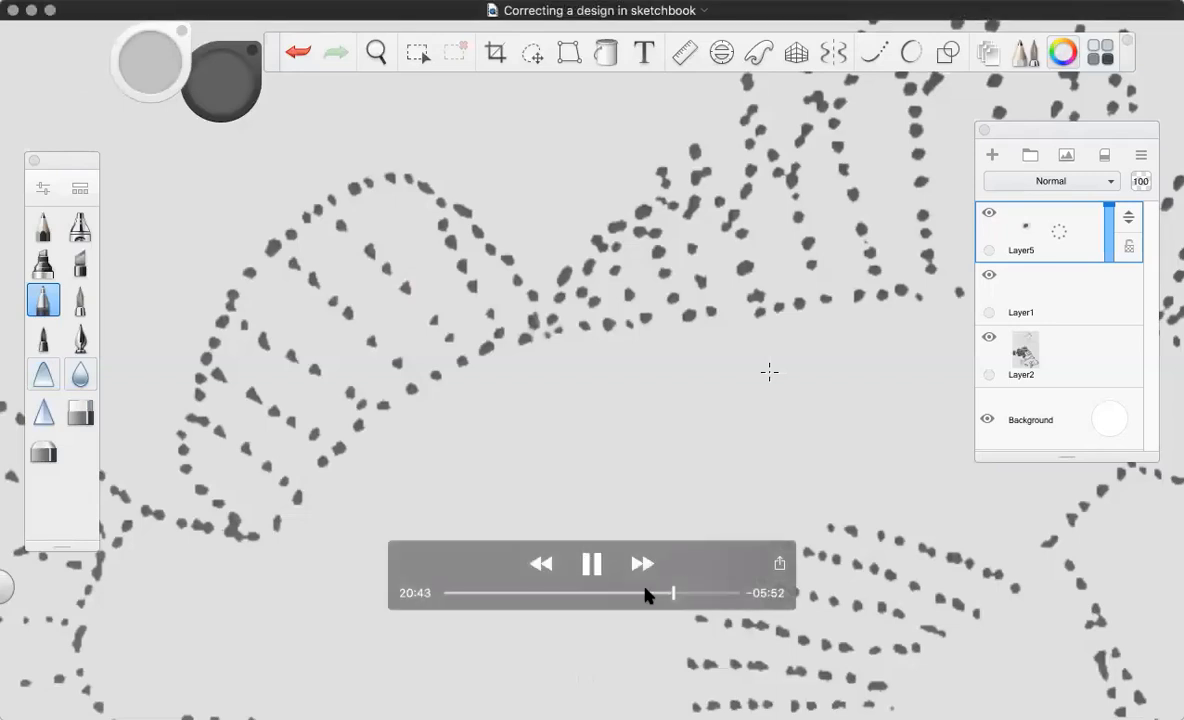
drag(669, 594, 675, 593)
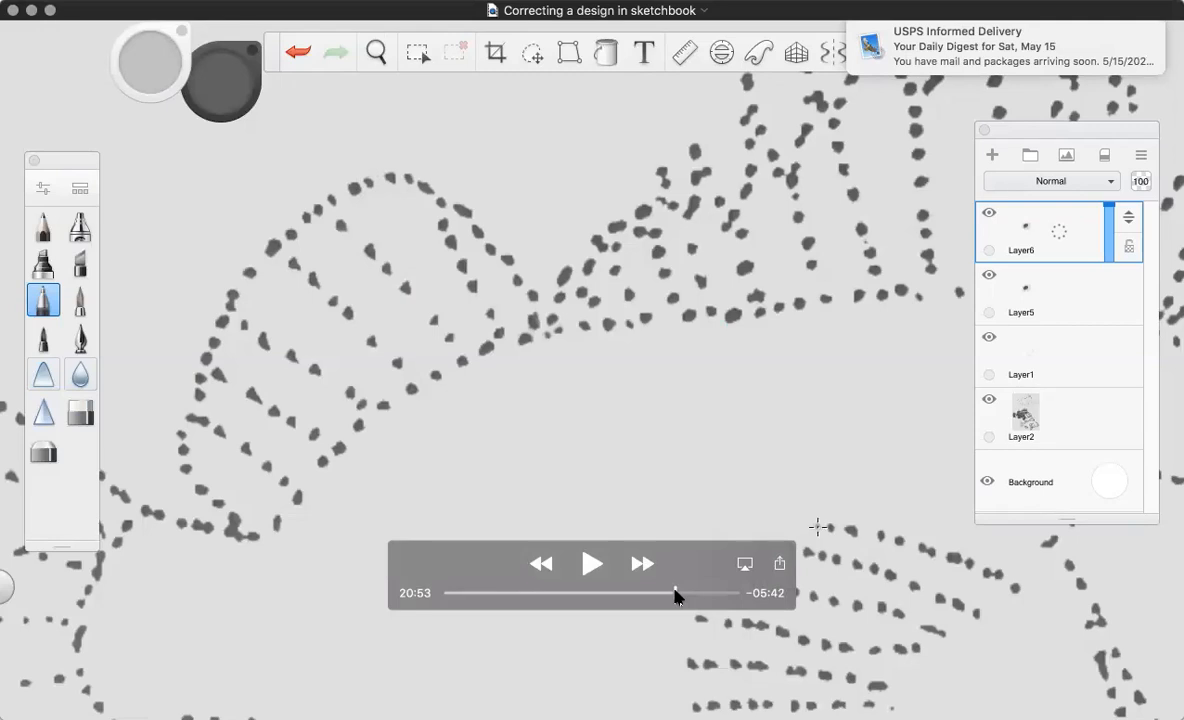
drag(675, 593, 683, 593)
key(space)
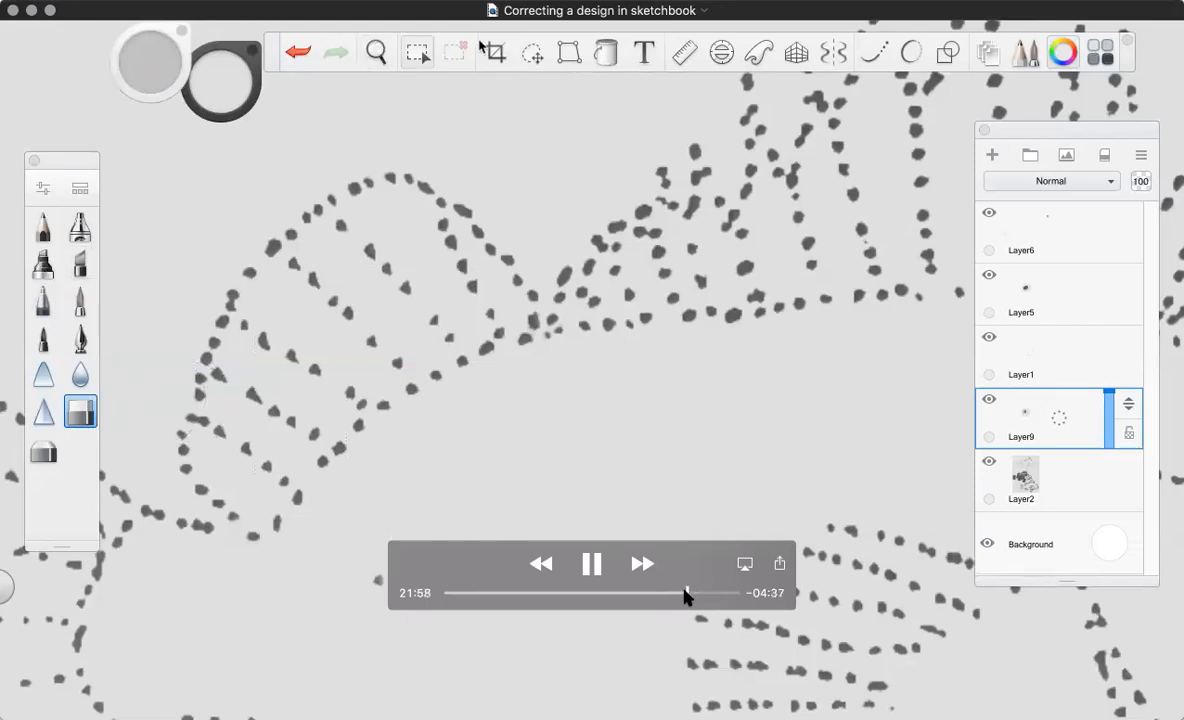
key(space)
click(687, 594)
drag(687, 594, 697, 597)
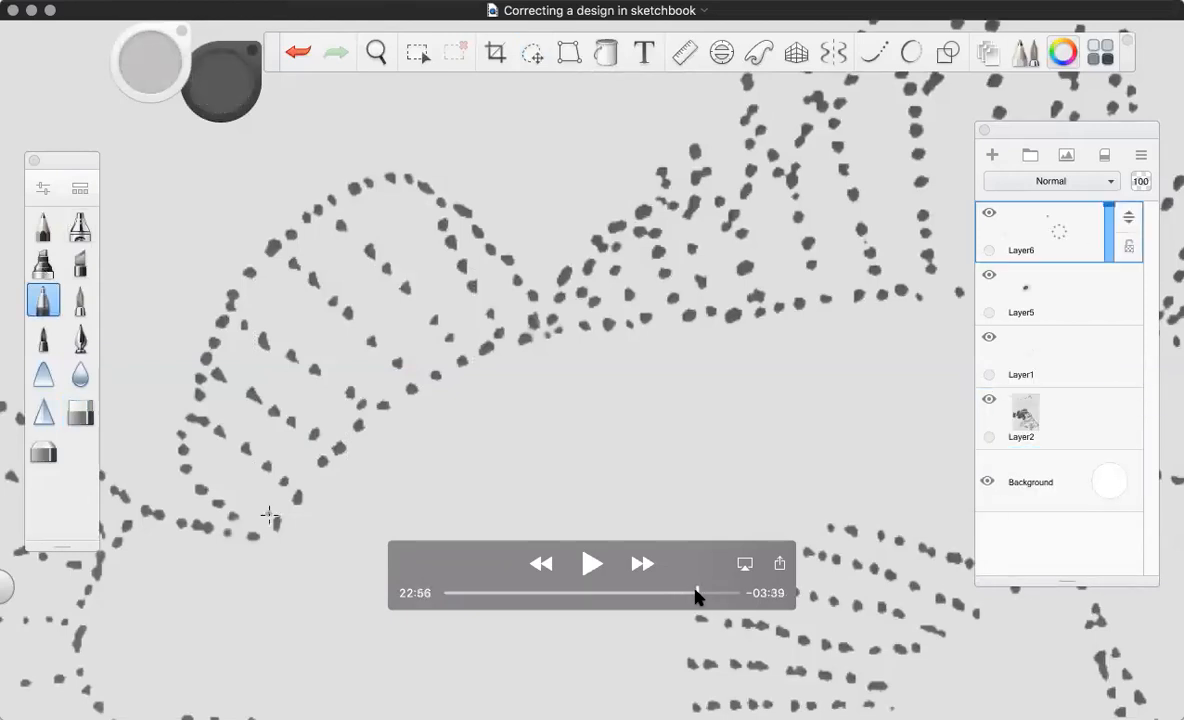
key(space)
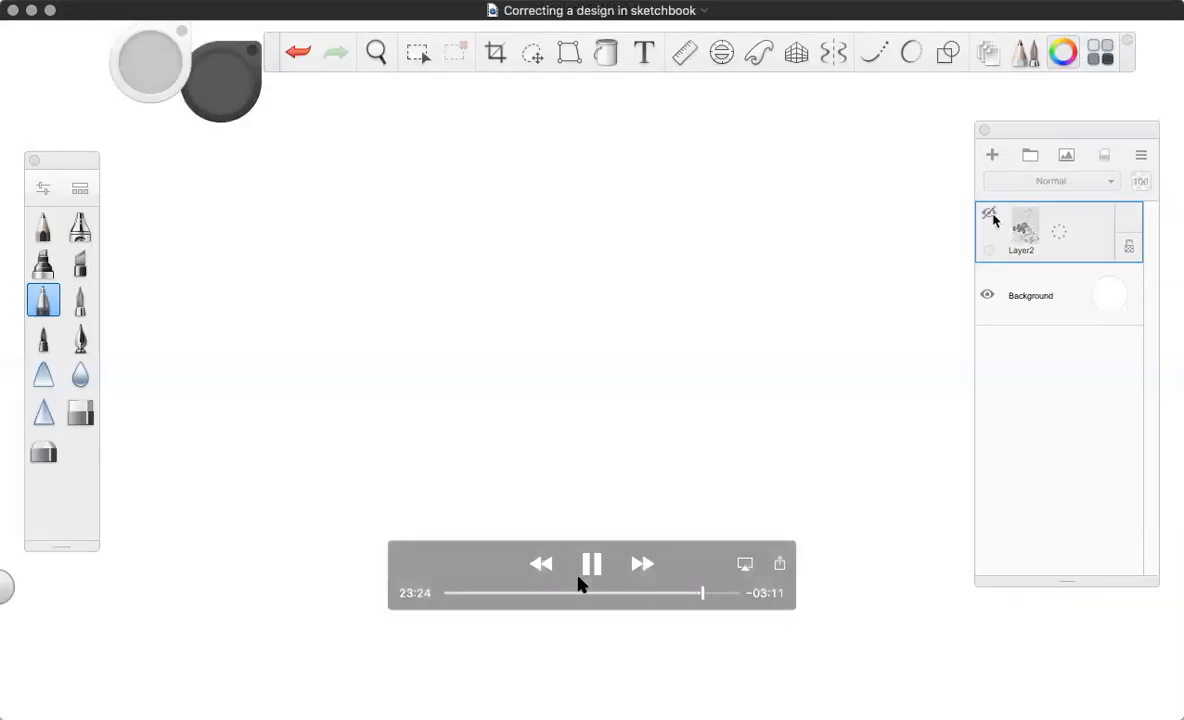
click(591, 564)
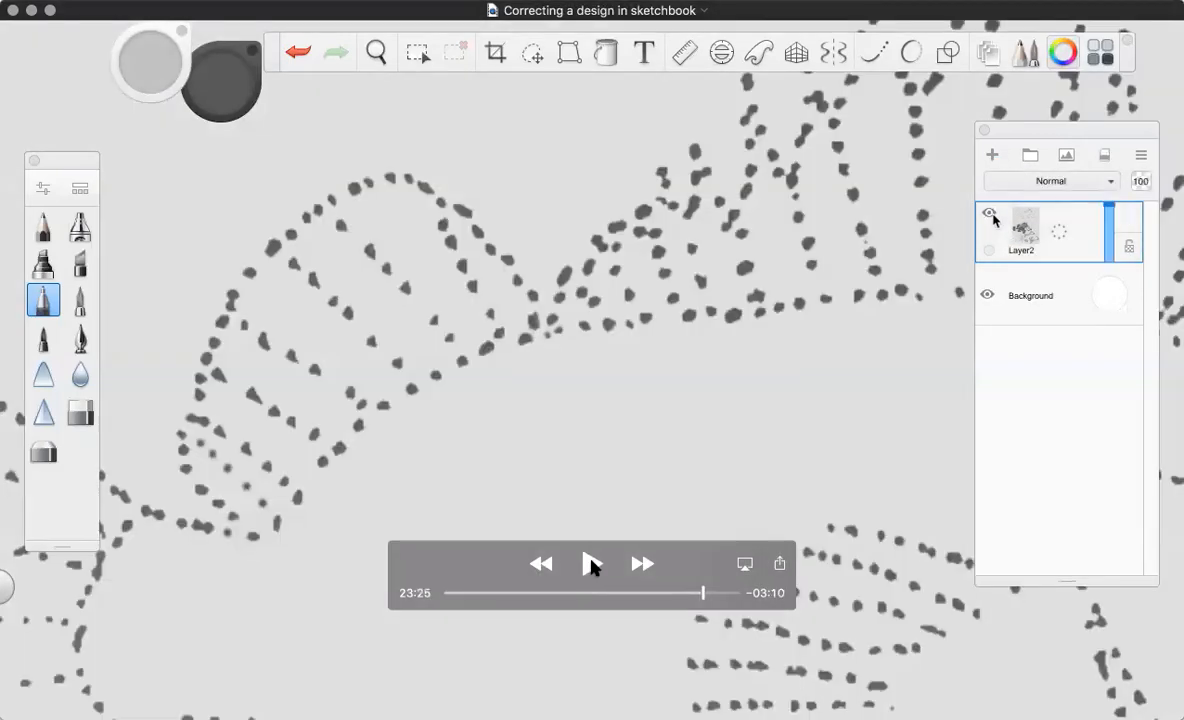
drag(703, 597, 701, 598)
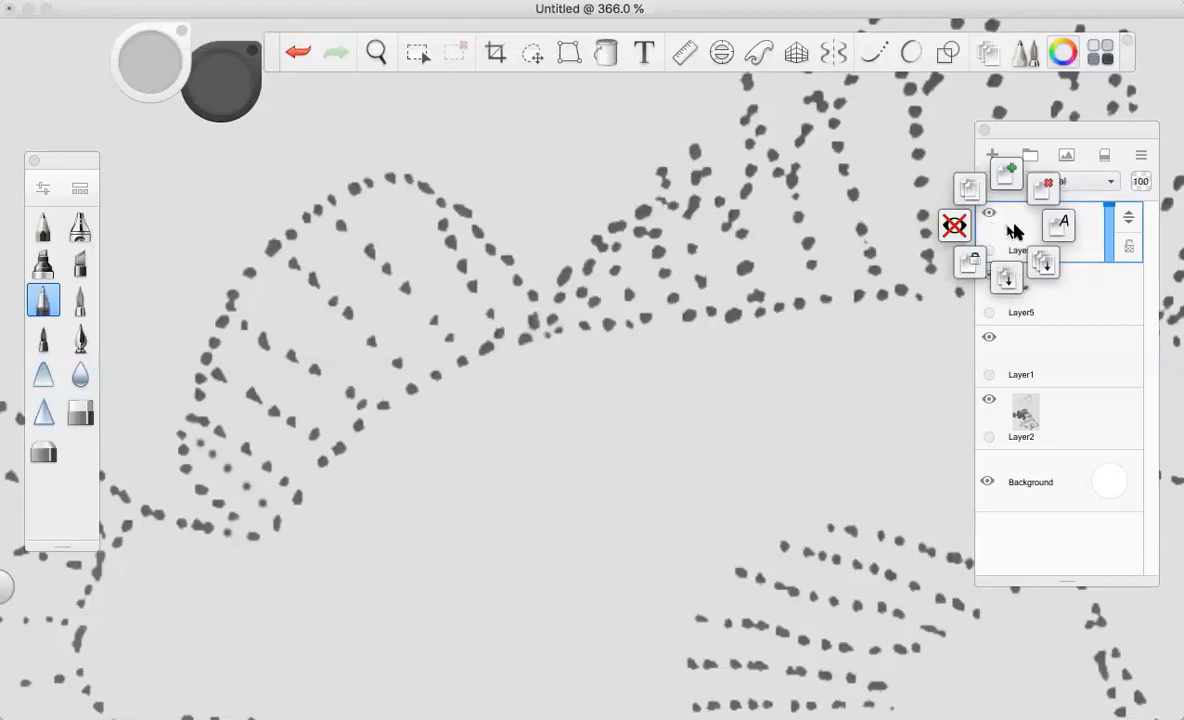
mouse_move(1028, 172)
mouse_down()
mouse_move(979, 180)
mouse_move(955, 212)
mouse_move(989, 268)
mouse_move(1035, 263)
mouse_move(1049, 195)
mouse_move(1000, 178)
mouse_up()
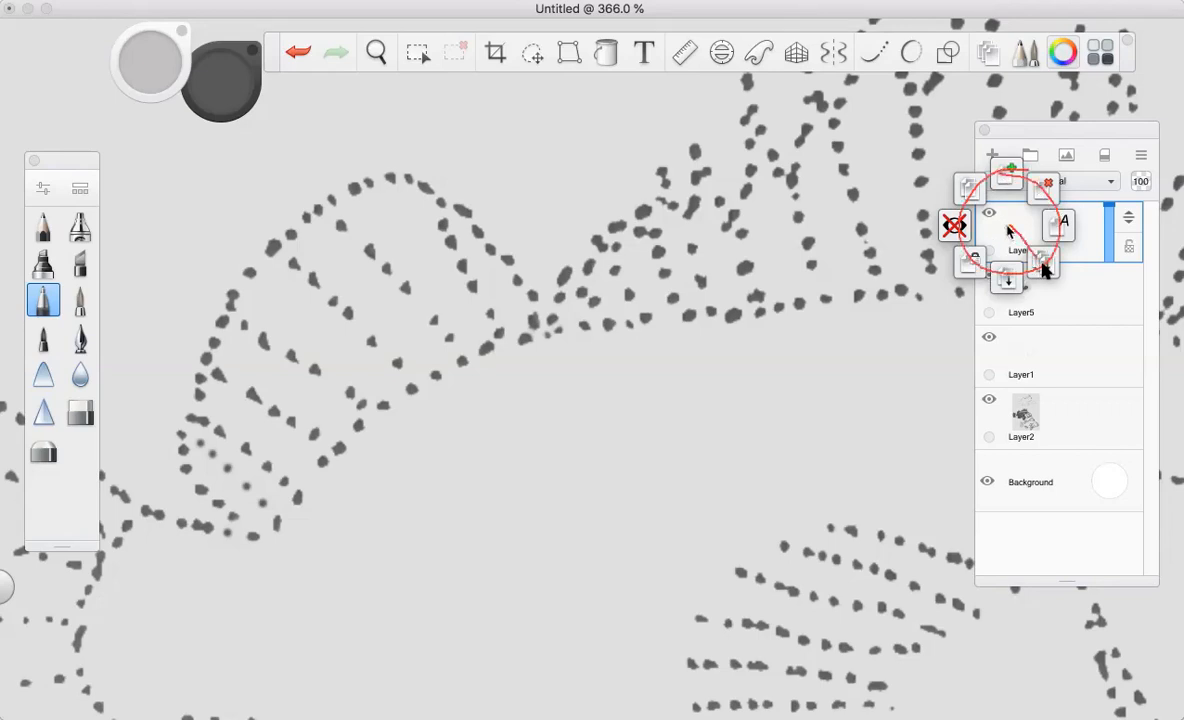
mouse_move(1009, 290)
mouse_down()
mouse_move(1011, 208)
mouse_move(1043, 212)
mouse_move(1003, 221)
mouse_move(1037, 187)
mouse_move(1007, 222)
mouse_move(1002, 176)
mouse_move(1009, 225)
mouse_move(996, 172)
mouse_move(1005, 214)
mouse_move(978, 190)
mouse_move(1011, 215)
mouse_move(975, 223)
mouse_move(1009, 228)
mouse_move(963, 275)
mouse_move(1009, 219)
mouse_move(1012, 286)
mouse_up()
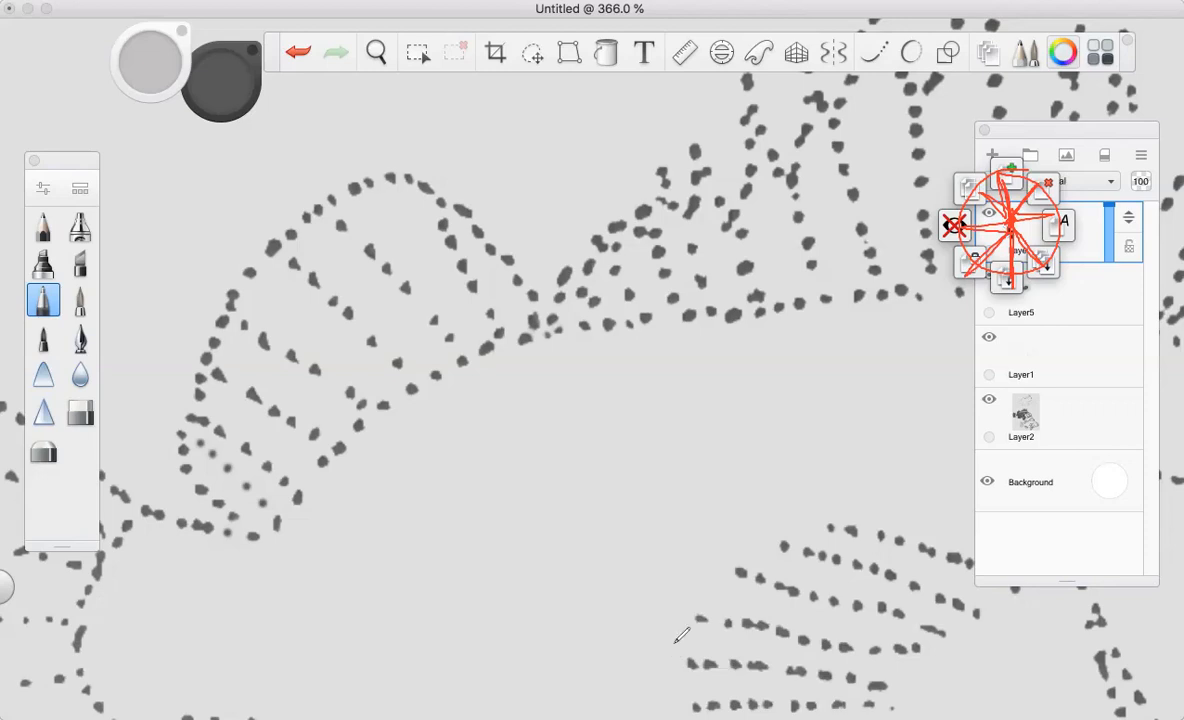
key(Escape)
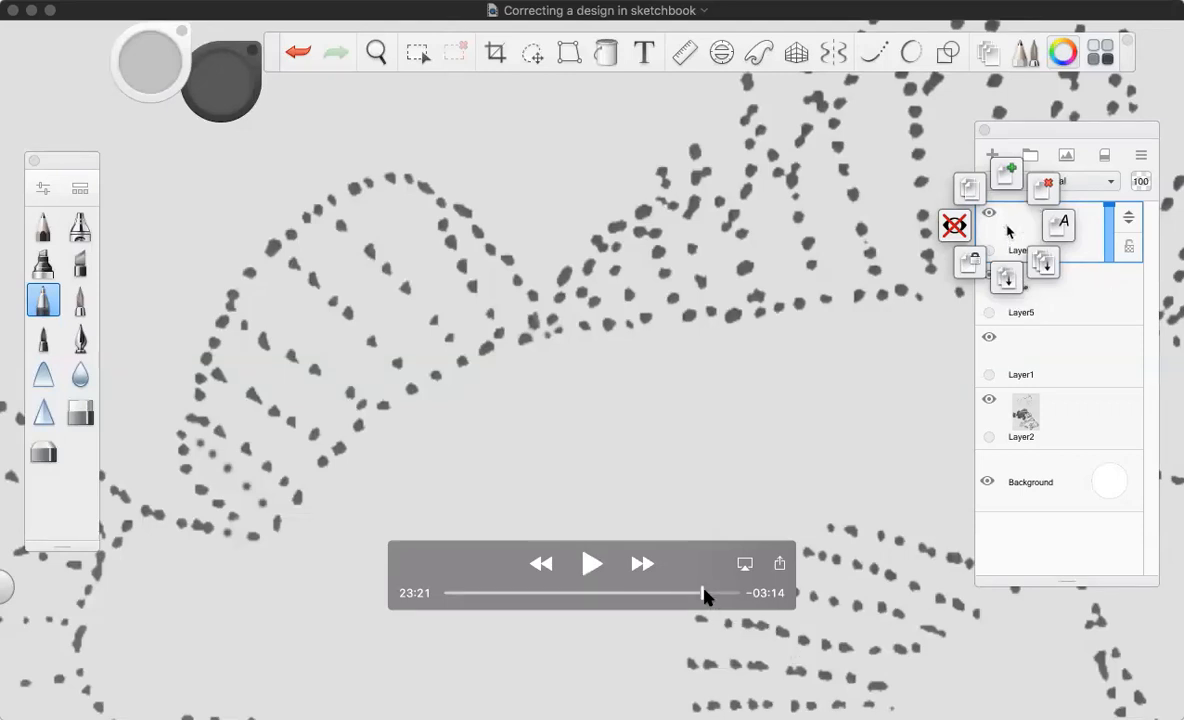
drag(699, 589, 720, 593)
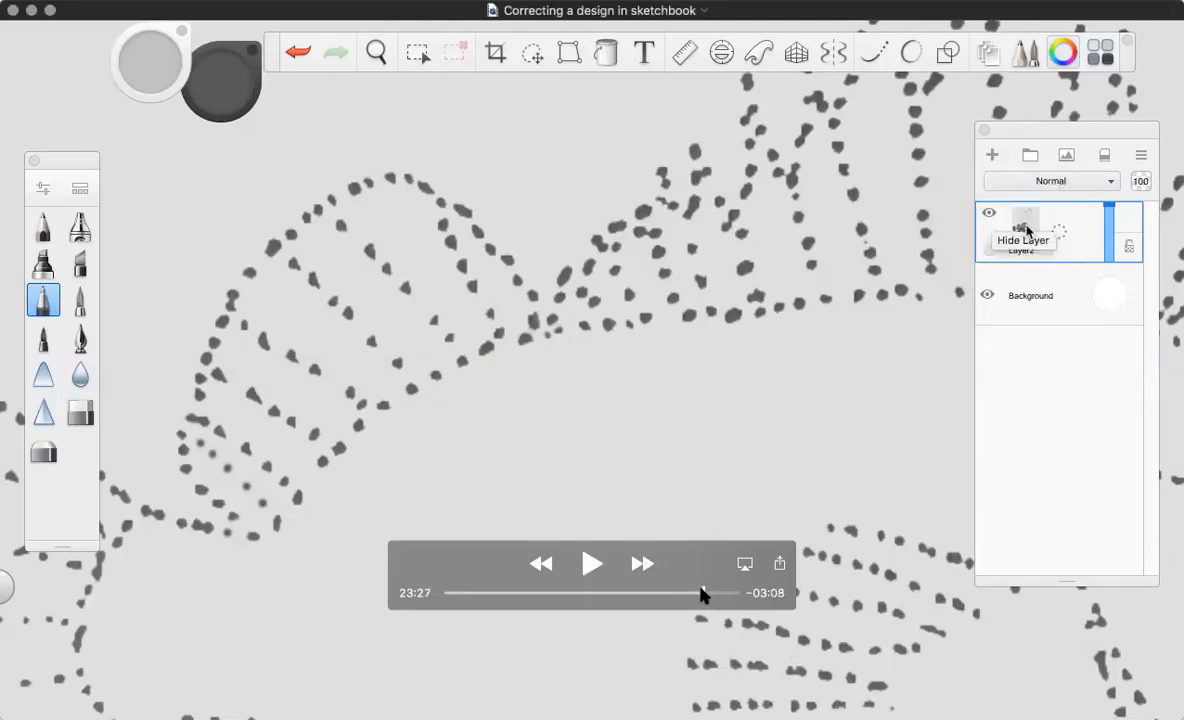
click(592, 564)
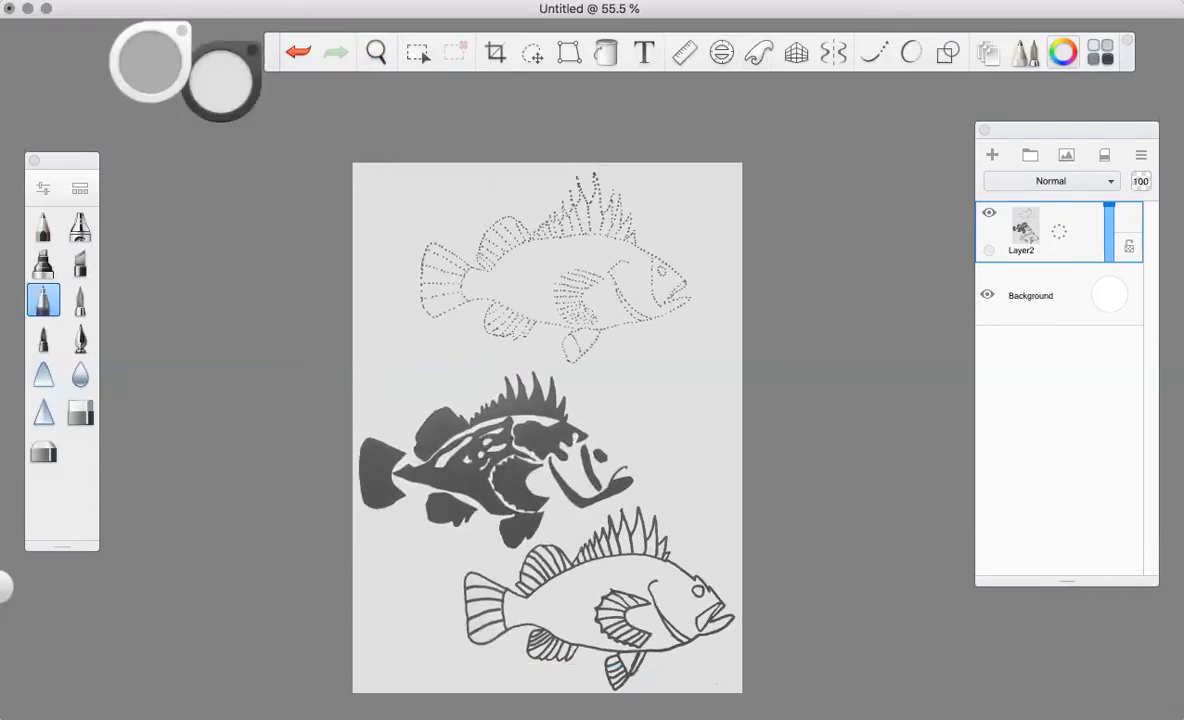
Step: Raise the contrast of Layer2 to 64 with the Brightness/Contrast adjustment, keeping brightness at 0
mouse_move(275, 100)
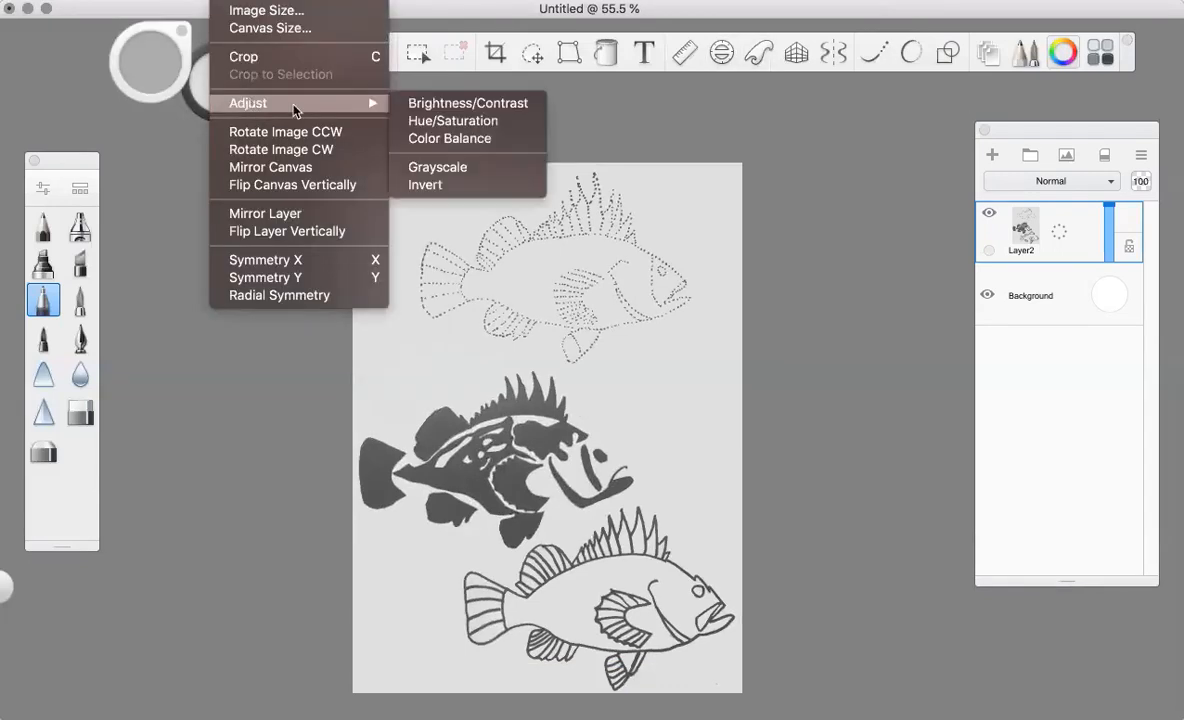
click(440, 105)
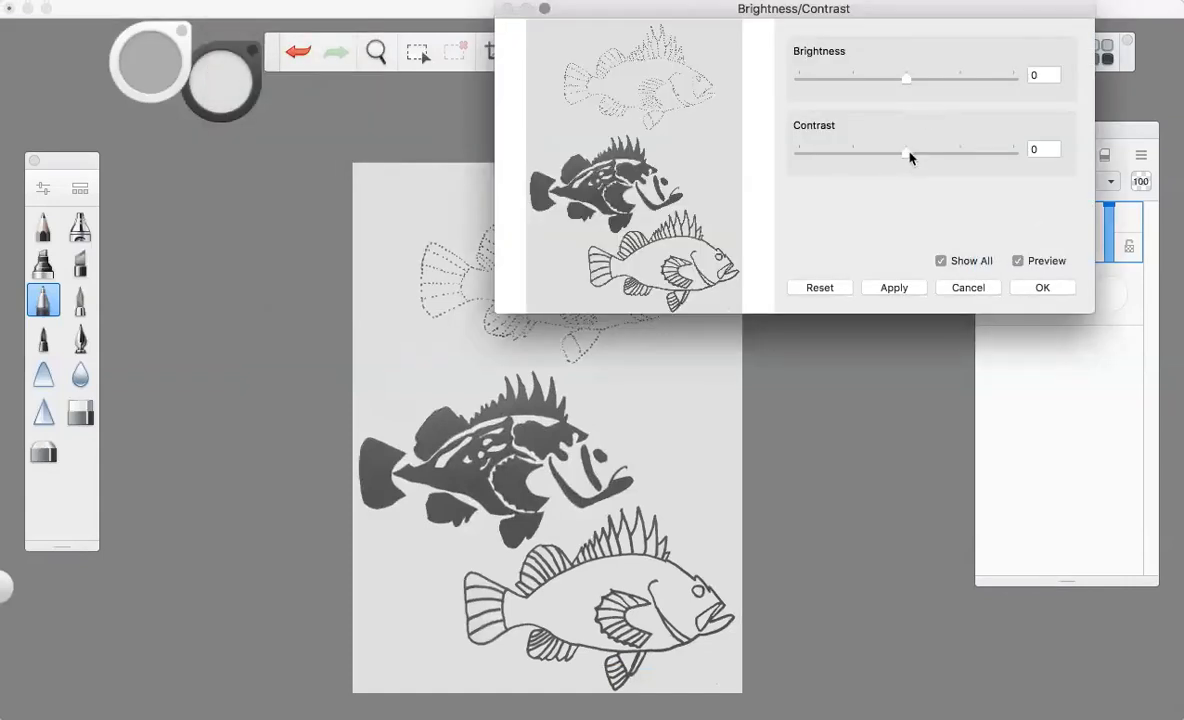
drag(909, 157, 977, 154)
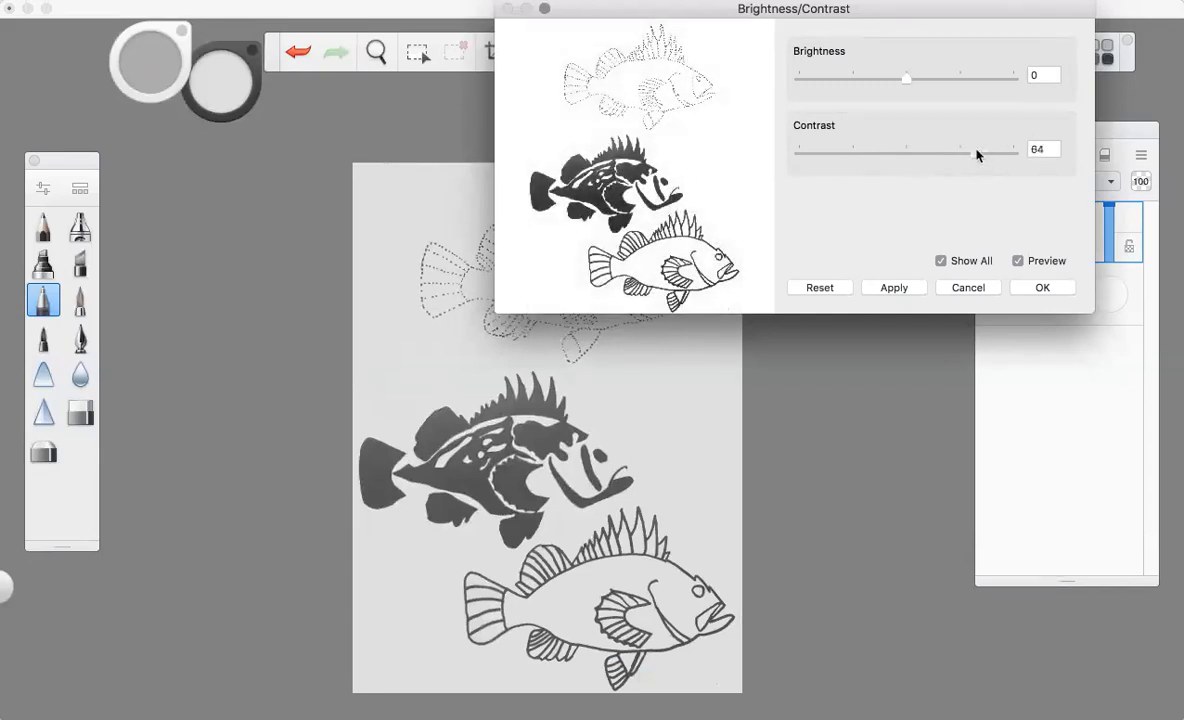
click(1043, 288)
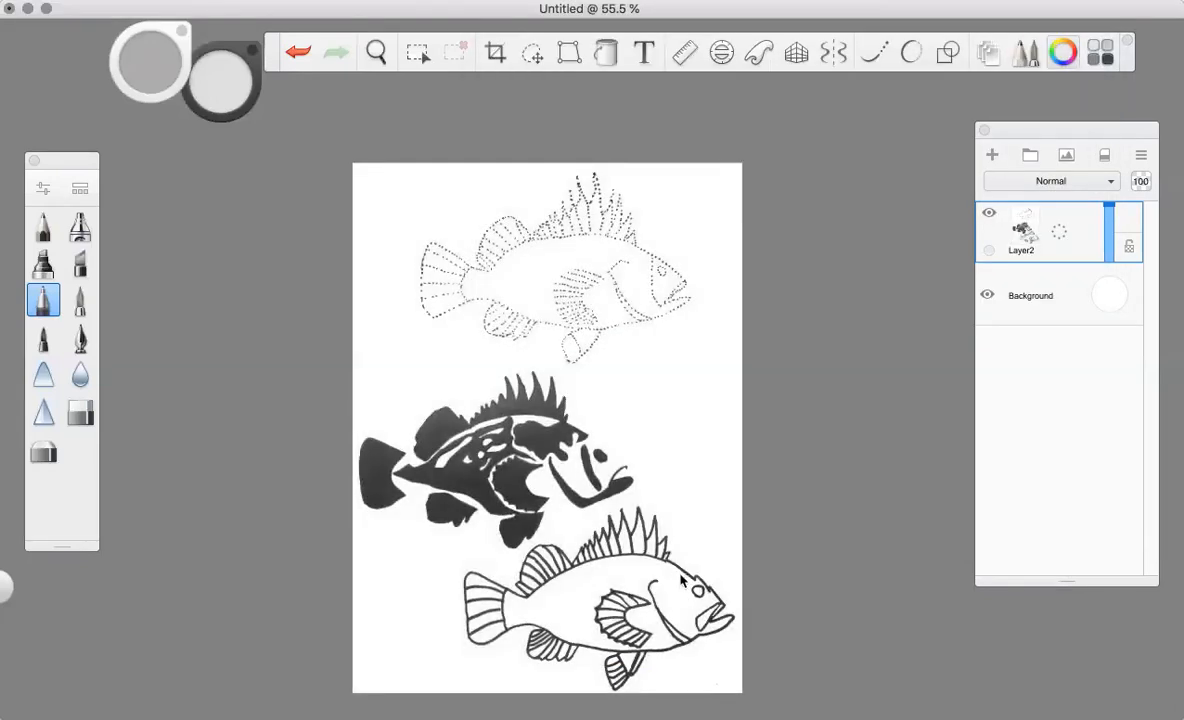
click(590, 562)
mouse_move(349, 82)
mouse_down()
mouse_move(364, 75)
mouse_move(367, 88)
mouse_up()
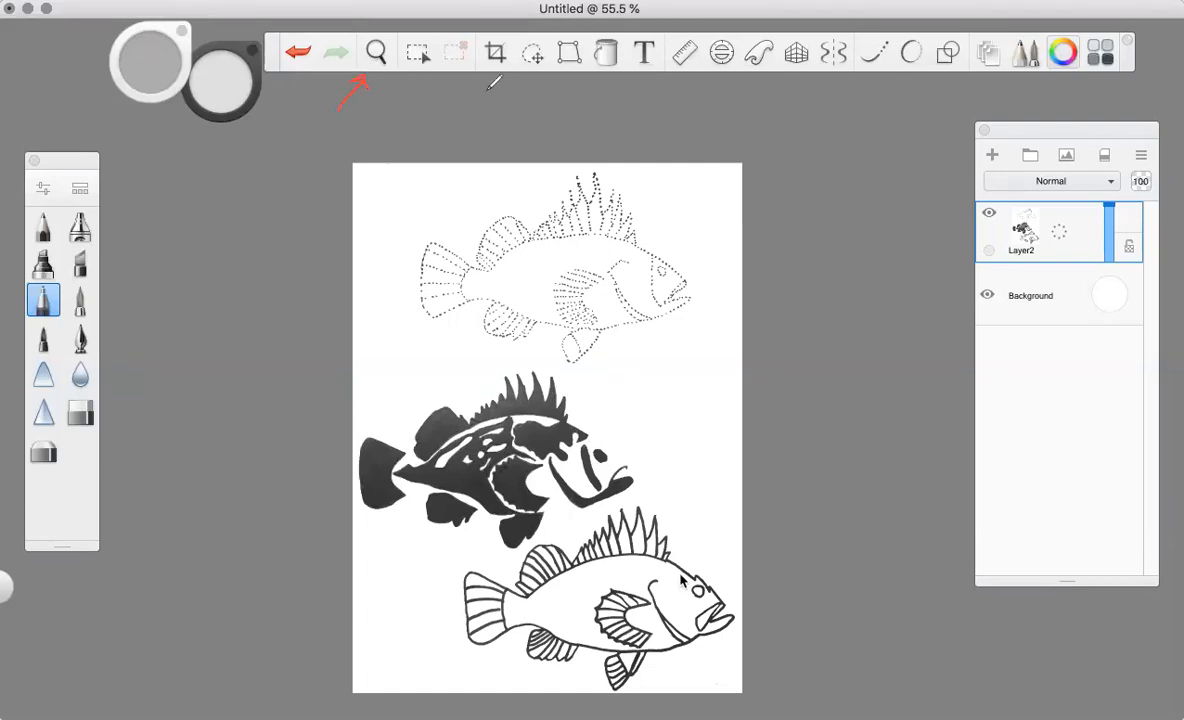
mouse_move(491, 100)
mouse_down()
mouse_move(491, 79)
mouse_move(548, 82)
mouse_up()
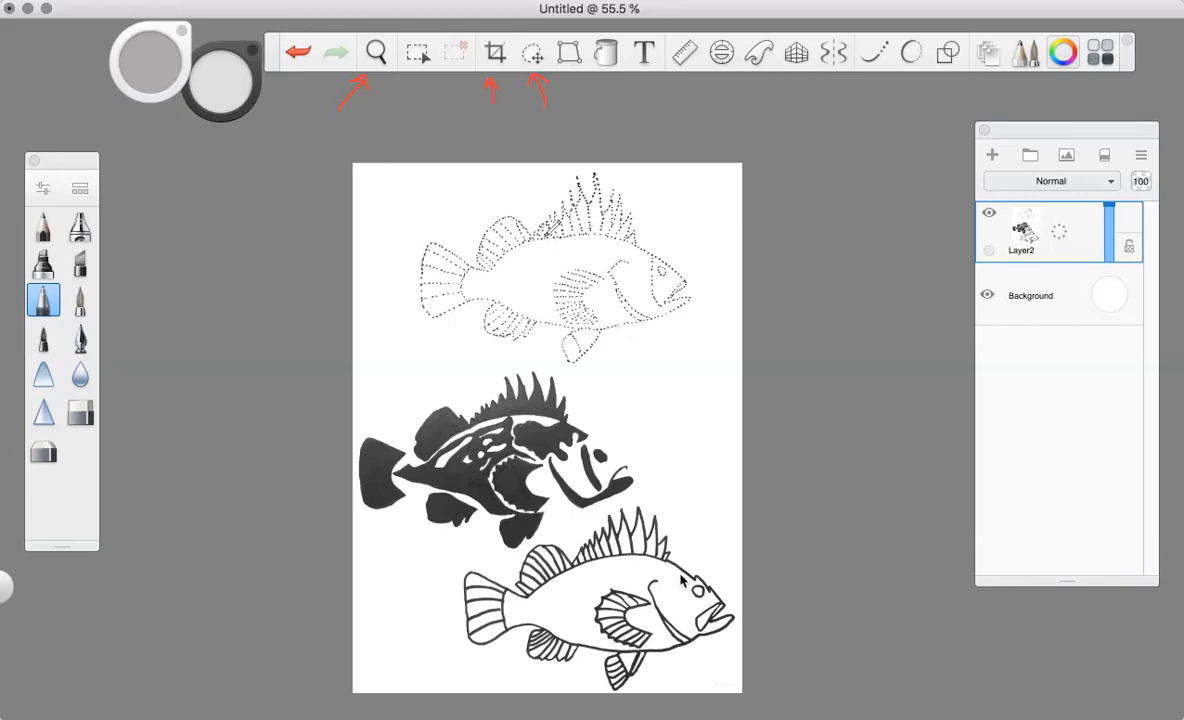
drag(213, 41, 234, 2)
mouse_move(291, 106)
mouse_down()
mouse_move(290, 77)
mouse_move(299, 85)
mouse_up()
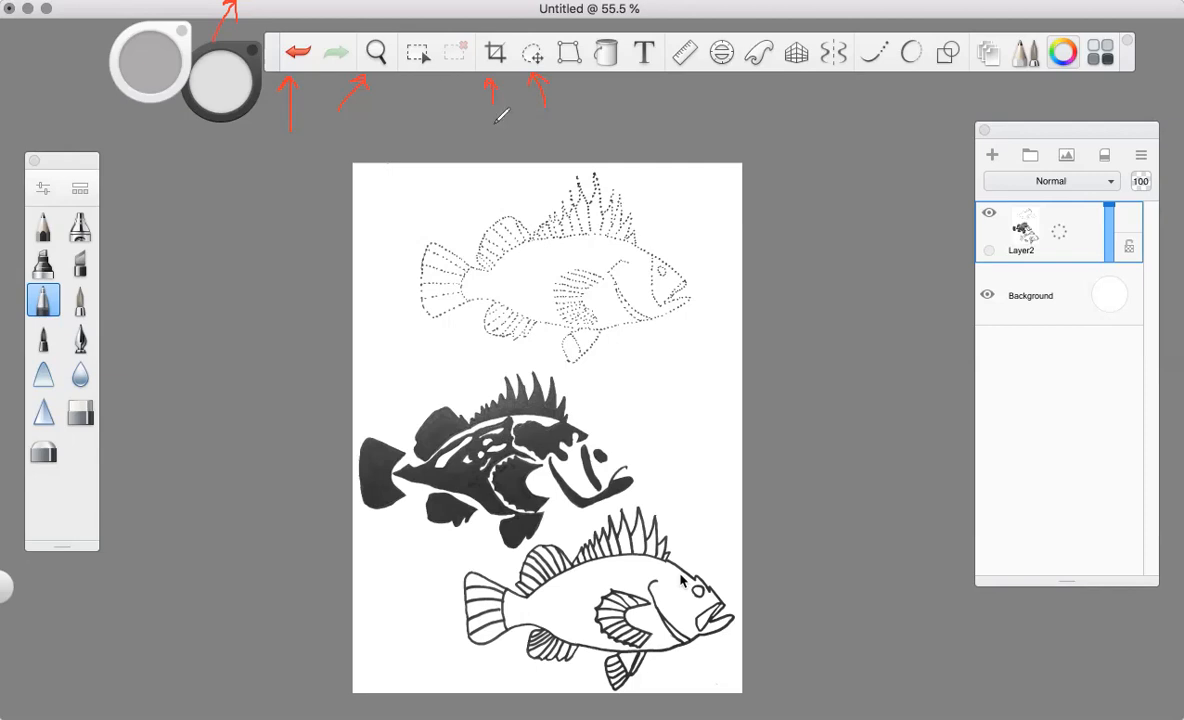
mouse_move(614, 117)
mouse_down()
mouse_move(604, 76)
mouse_move(617, 82)
mouse_up()
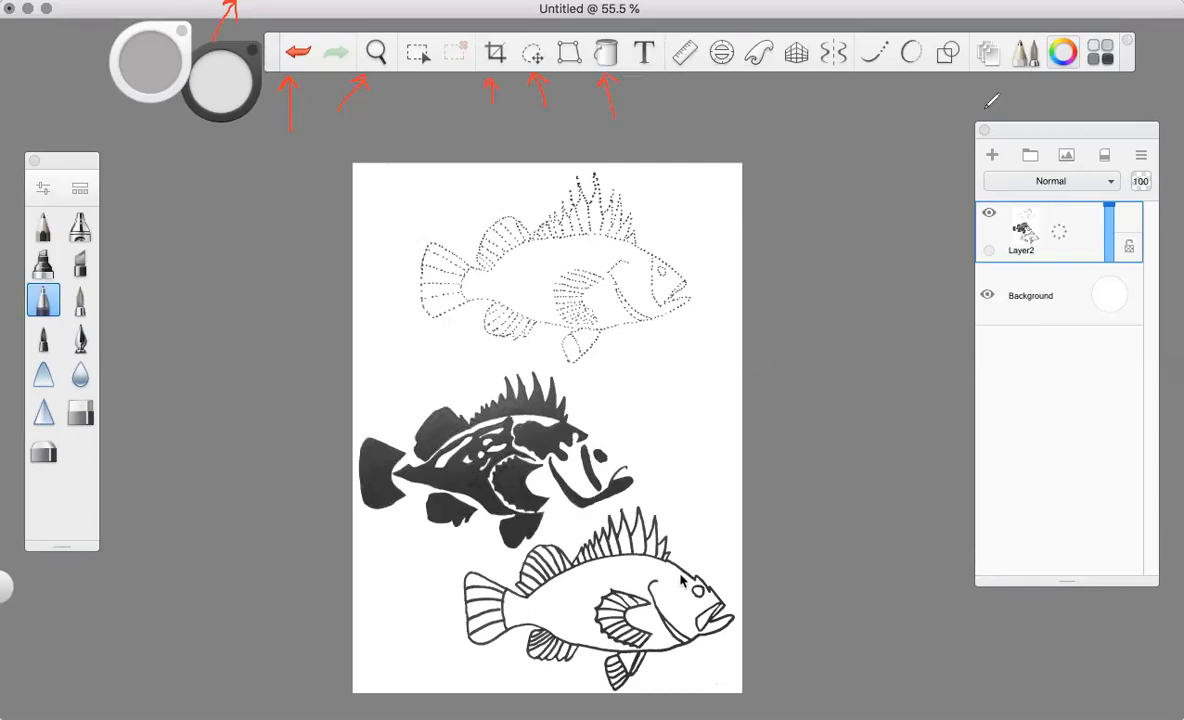
mouse_move(998, 108)
mouse_down()
mouse_move(943, 126)
mouse_move(945, 282)
mouse_move(972, 607)
mouse_move(1030, 596)
mouse_up()
drag(1000, 145, 987, 162)
drag(1082, 108, 1066, 152)
drag(1066, 152, 1078, 139)
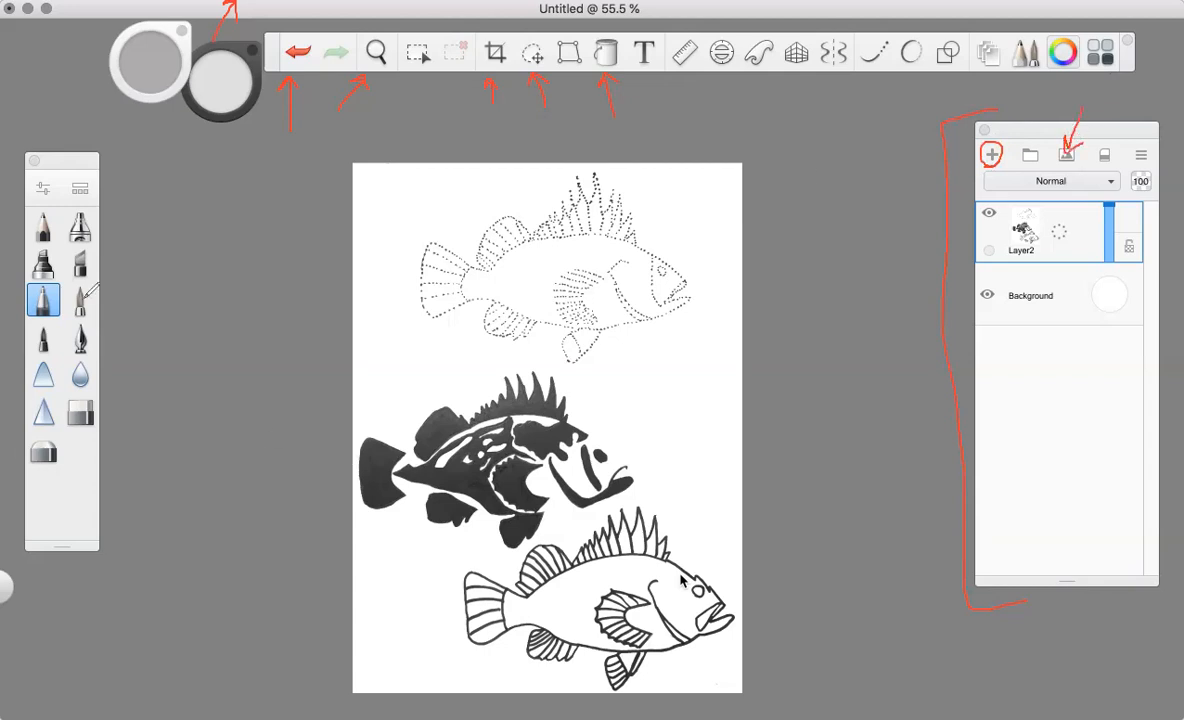
mouse_move(57, 281)
mouse_down()
mouse_move(30, 285)
mouse_move(45, 320)
mouse_move(64, 290)
mouse_move(52, 279)
mouse_move(75, 320)
mouse_move(88, 281)
mouse_up()
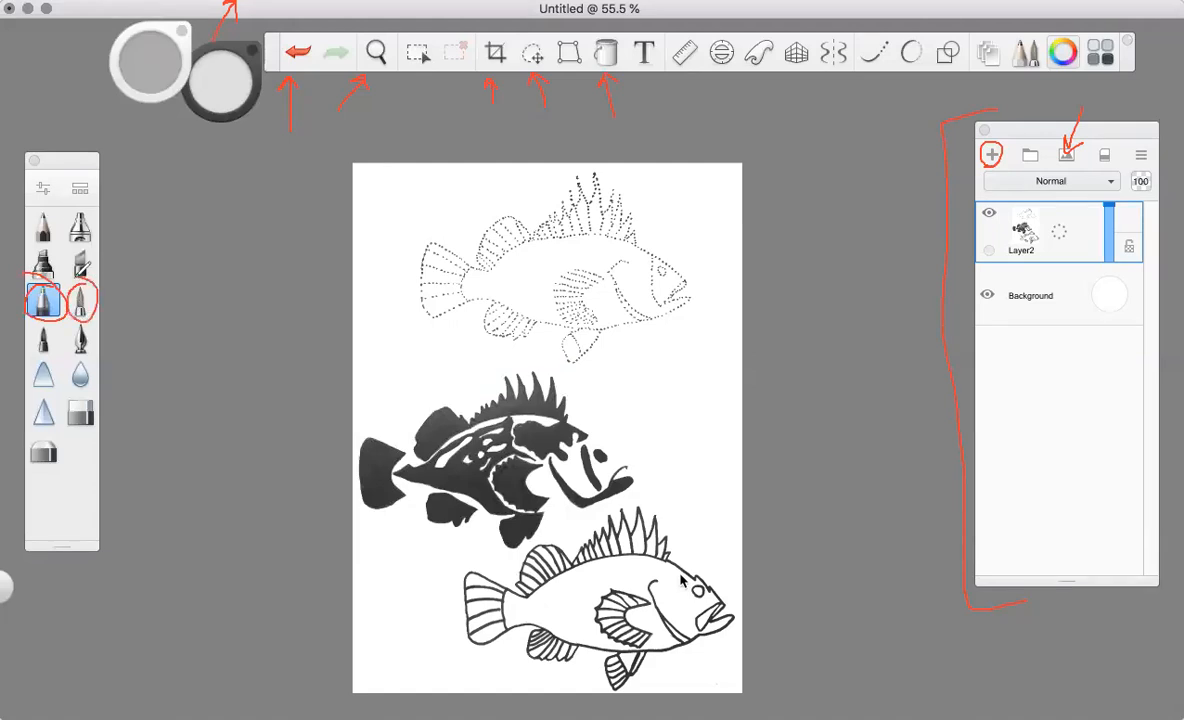
drag(38, 178, 50, 160)
mouse_move(100, 167)
mouse_down()
mouse_move(110, 178)
mouse_move(102, 520)
mouse_up()
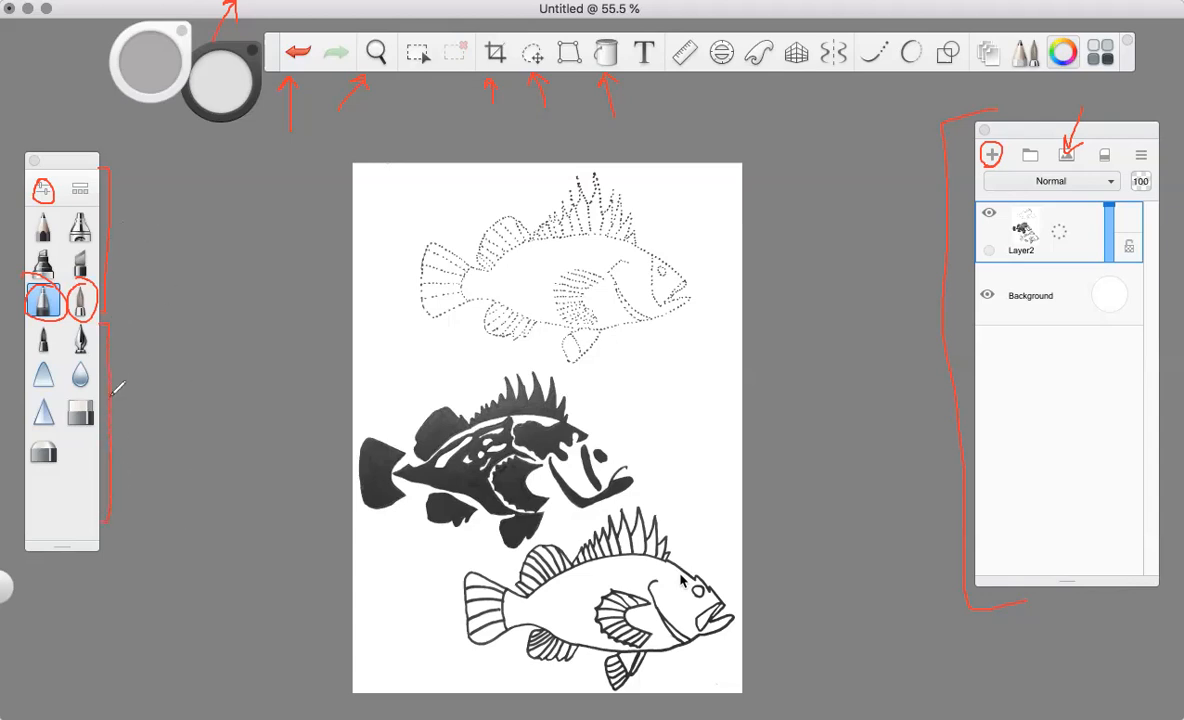
mouse_move(158, 215)
mouse_down()
mouse_move(118, 233)
mouse_move(139, 235)
mouse_up()
mouse_move(171, 434)
mouse_down()
mouse_move(131, 424)
mouse_move(145, 405)
mouse_up()
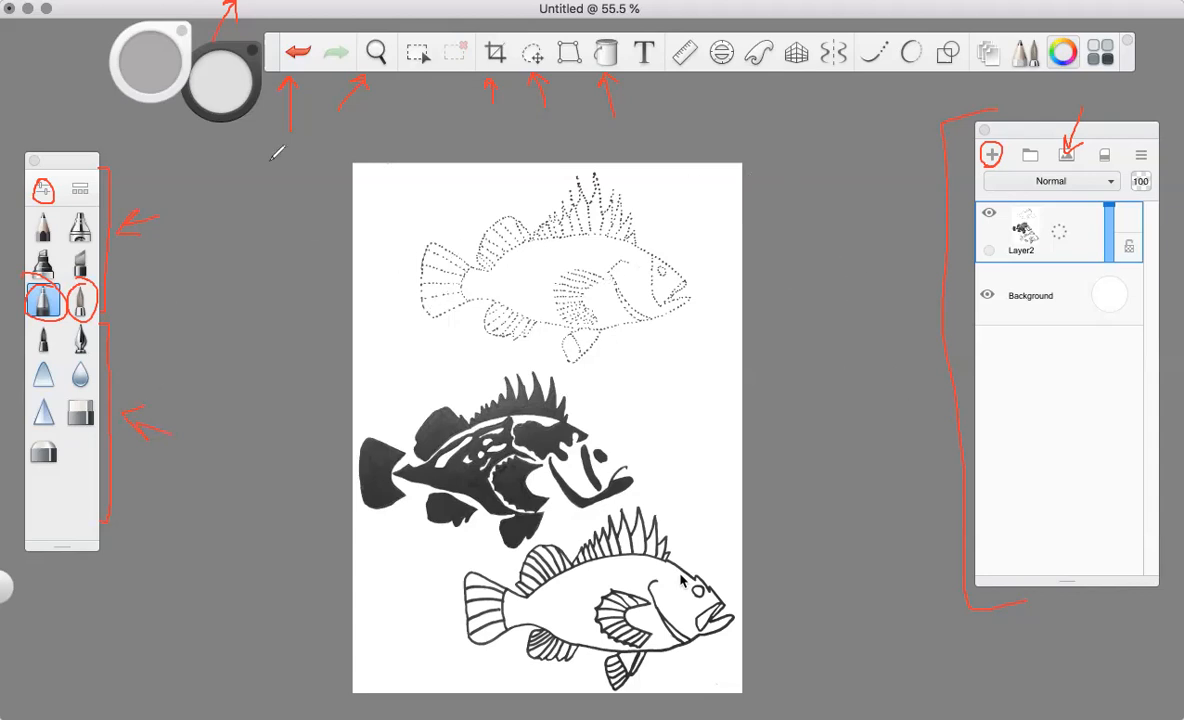
drag(202, 158, 207, 123)
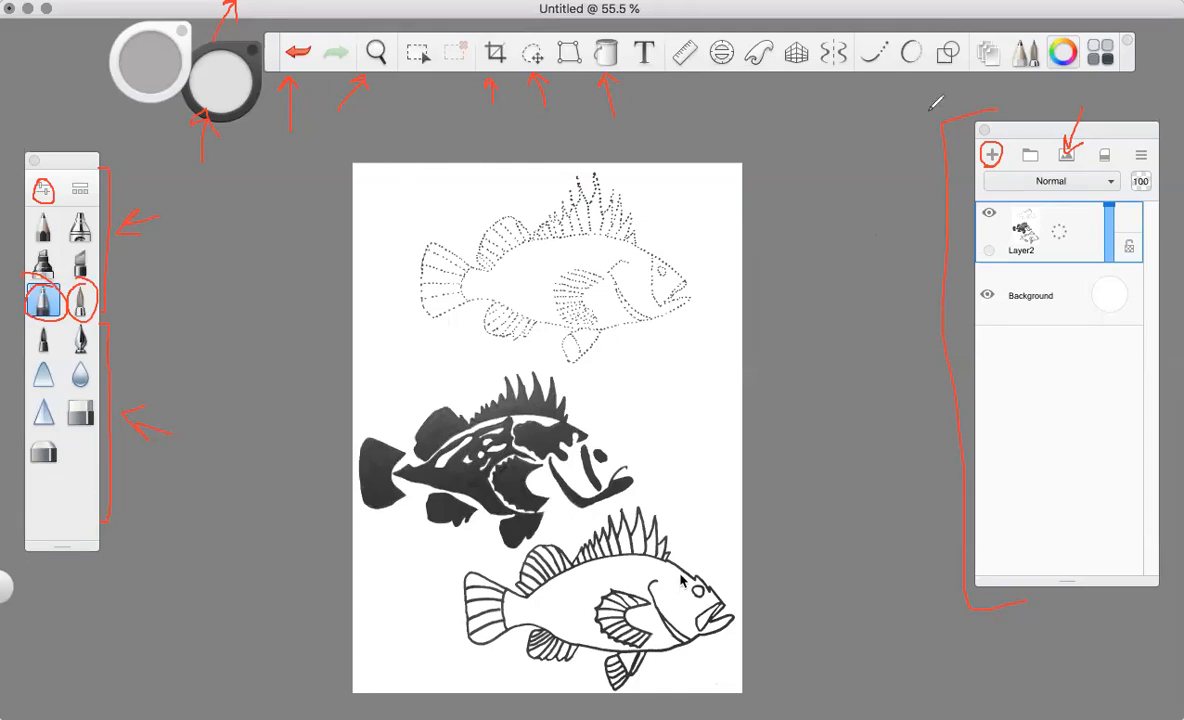
mouse_move(1045, 113)
mouse_down()
mouse_move(1061, 72)
mouse_move(1078, 78)
mouse_up()
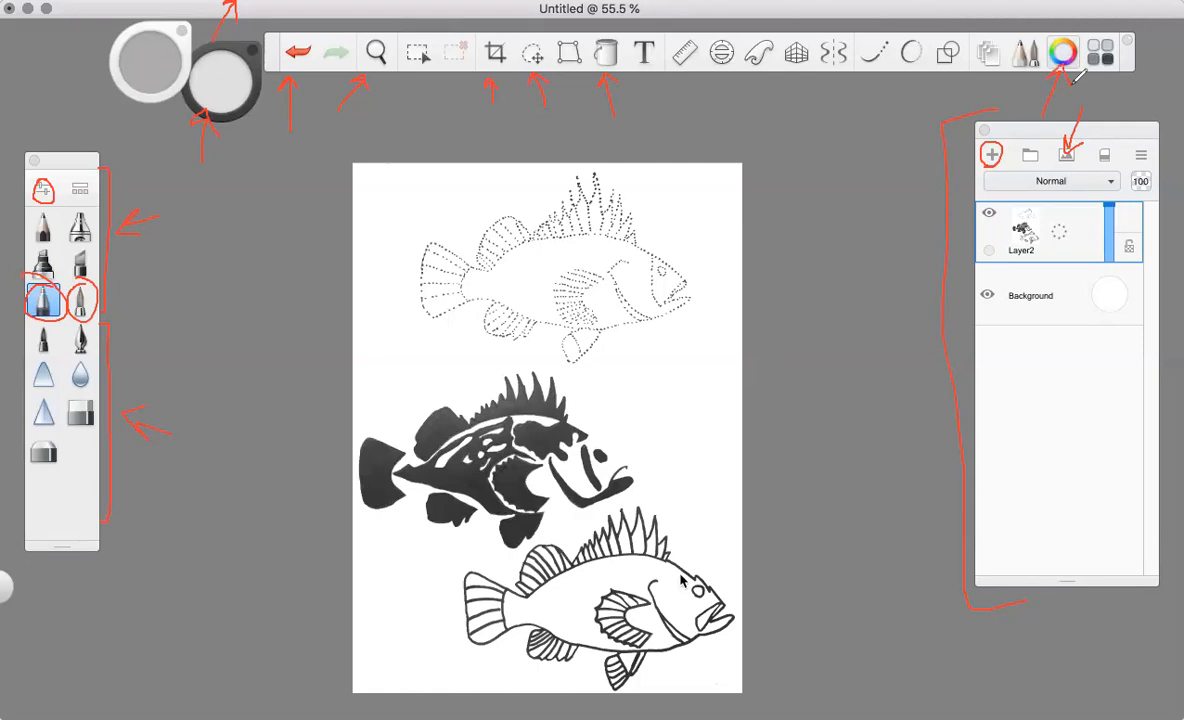